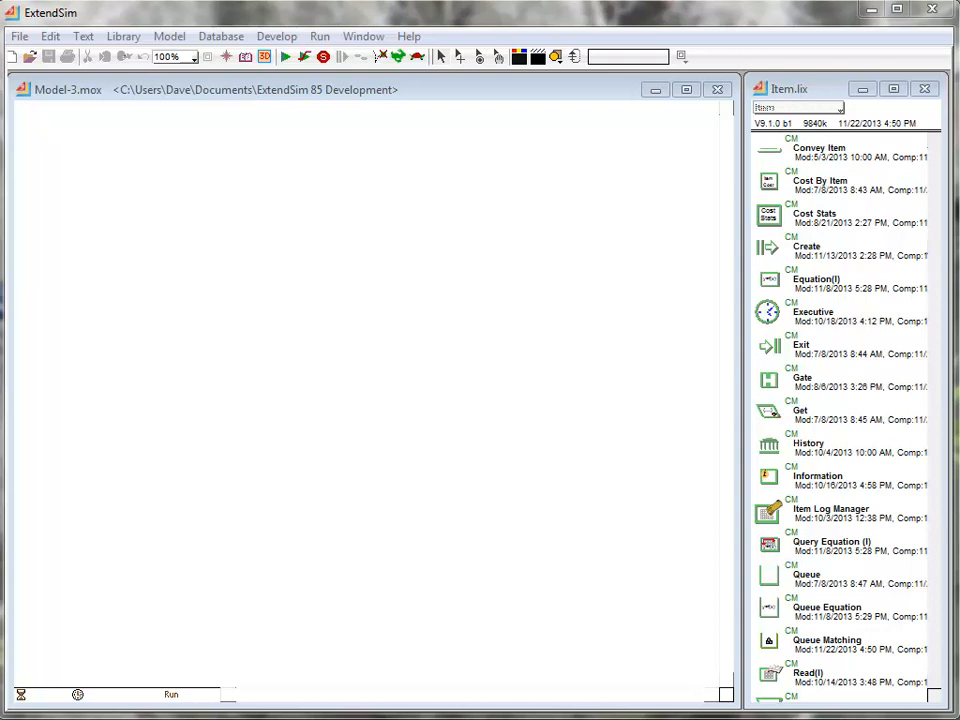
# - Place an Executive block in the model's upper-left corner and a Create block below it from the Item library
pyautogui.moveTo(851, 313); pyautogui.dragTo(446, 275)
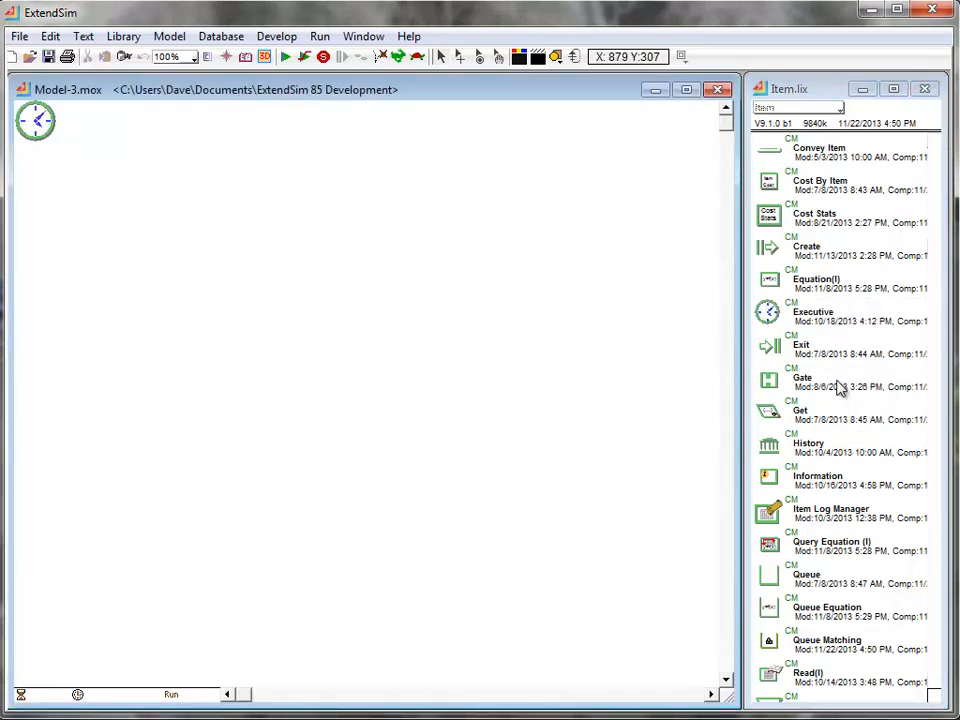
pyautogui.moveTo(806, 253); pyautogui.dragTo(84, 270)
pyautogui.click(133, 347)
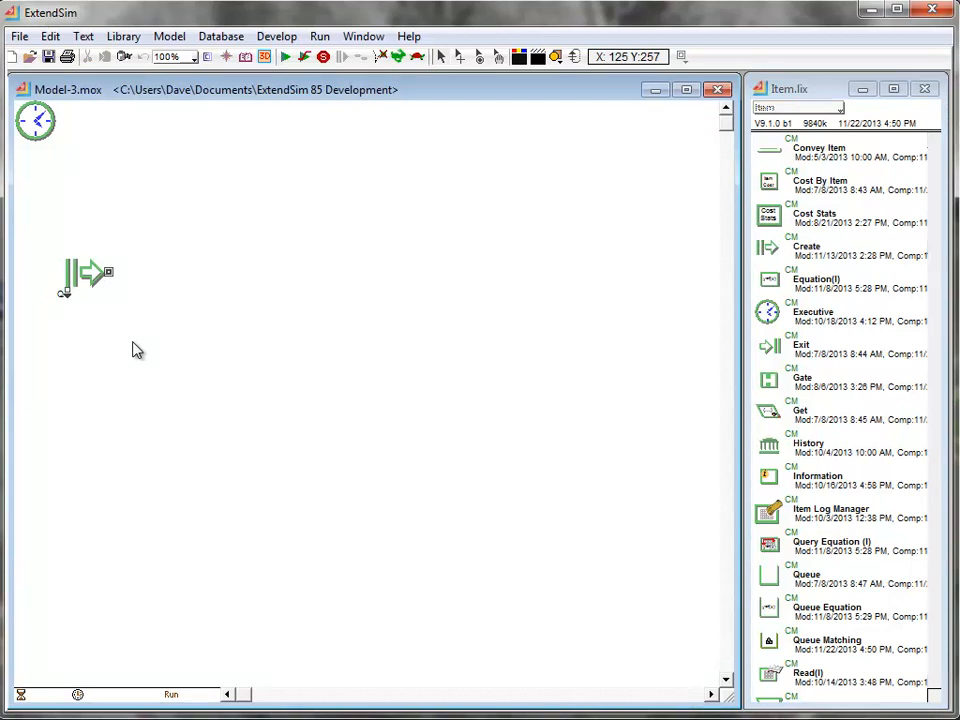
# - Extend the Create block with connected Queue, Activity and Exit blocks, adding each from the previous block's output connector
pyautogui.rightClick(112, 278)
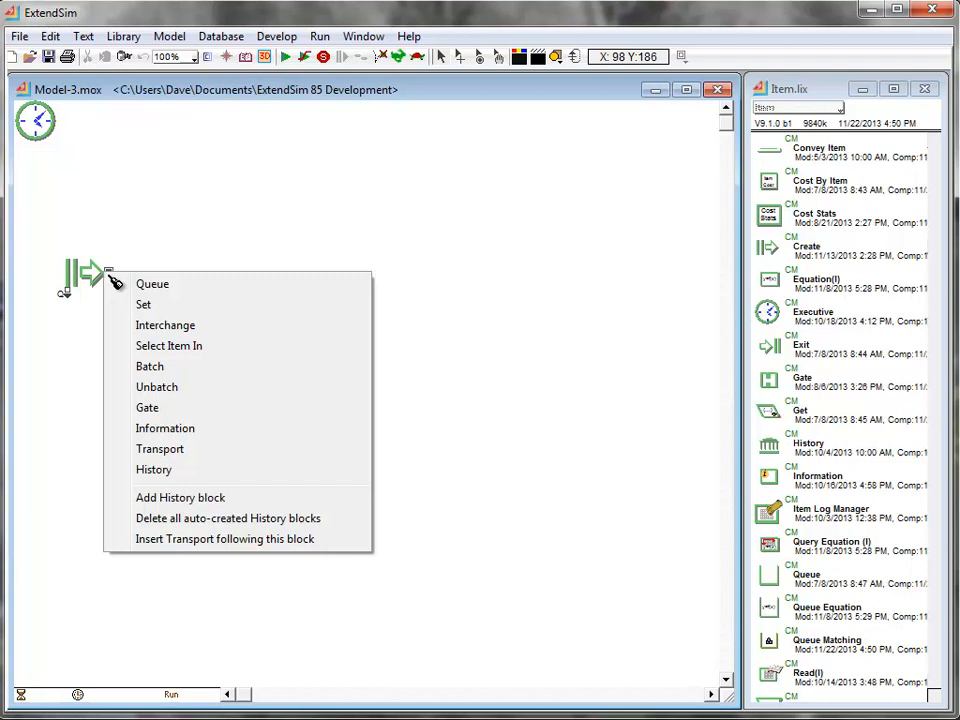
pyautogui.click(151, 283)
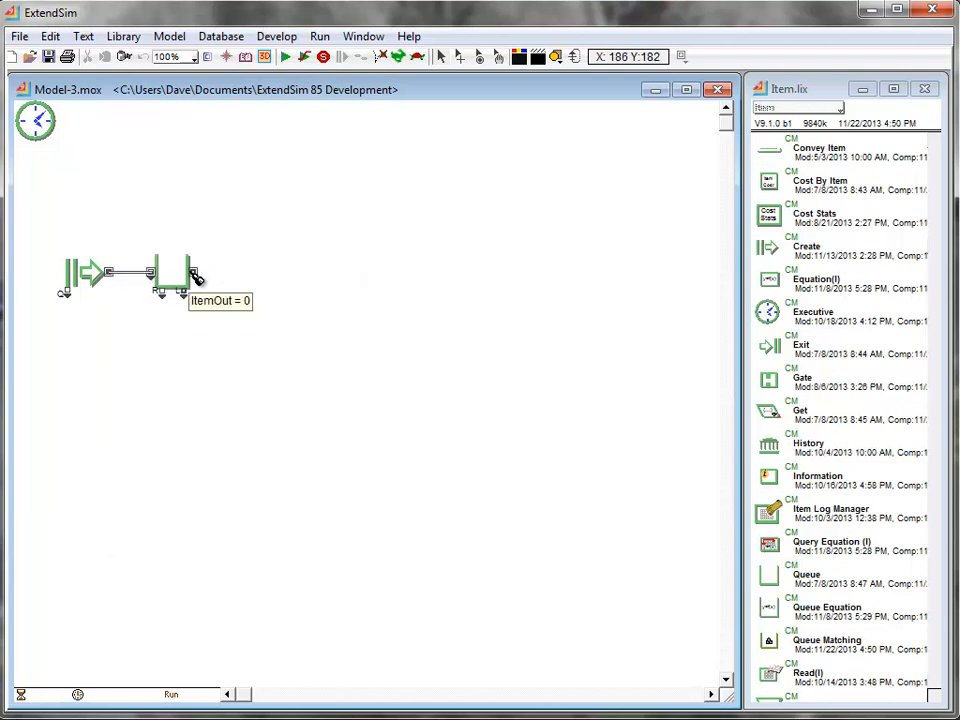
pyautogui.rightClick(188, 270)
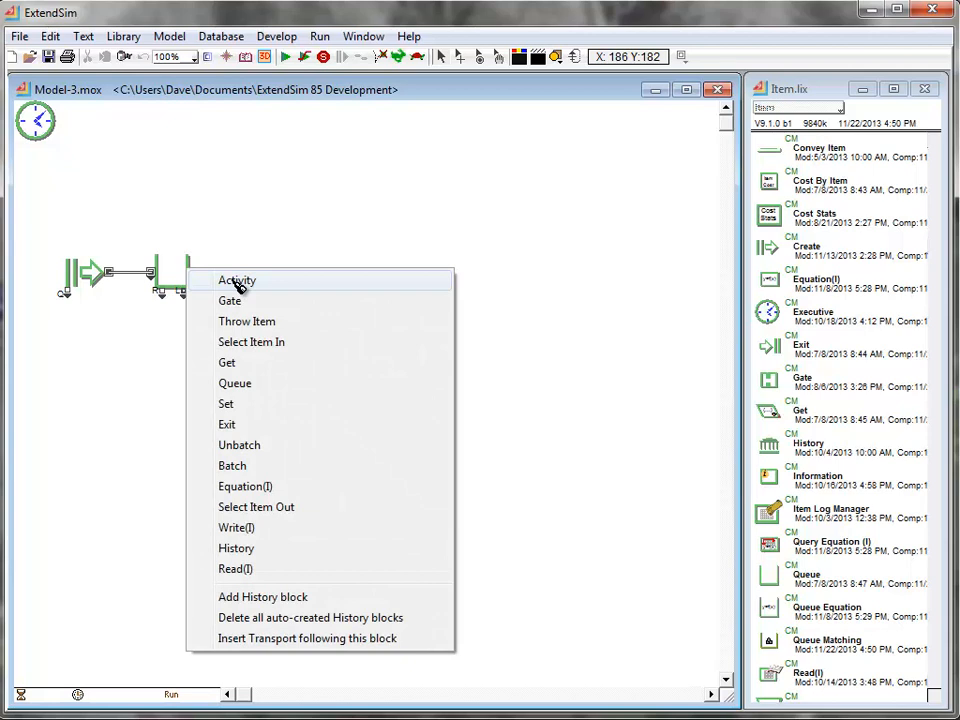
pyautogui.click(237, 281)
pyautogui.rightClick(285, 270)
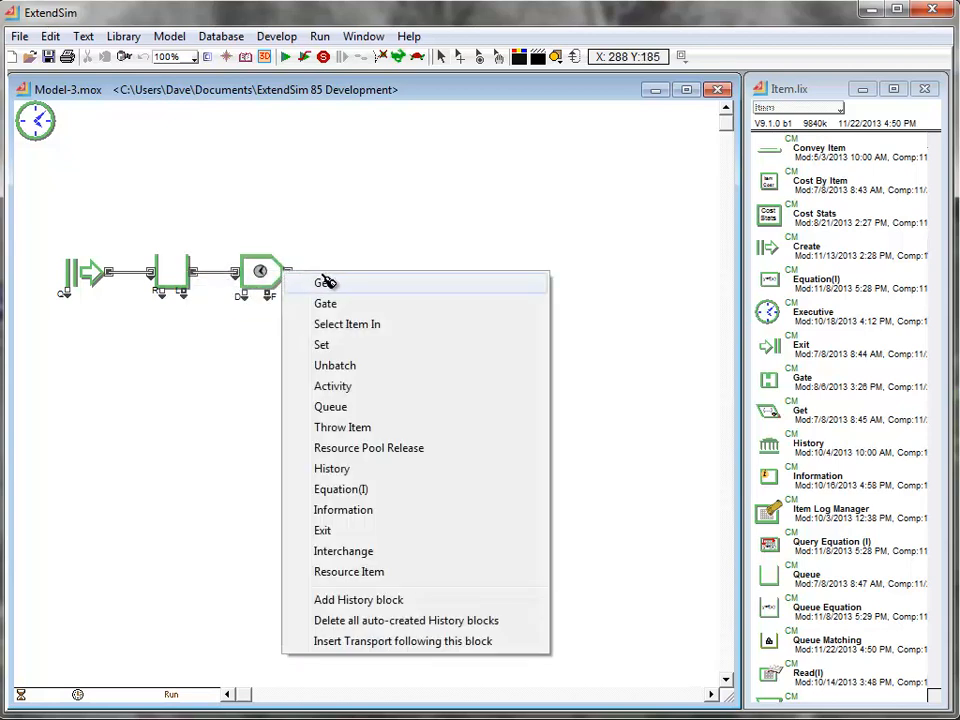
pyautogui.click(366, 538)
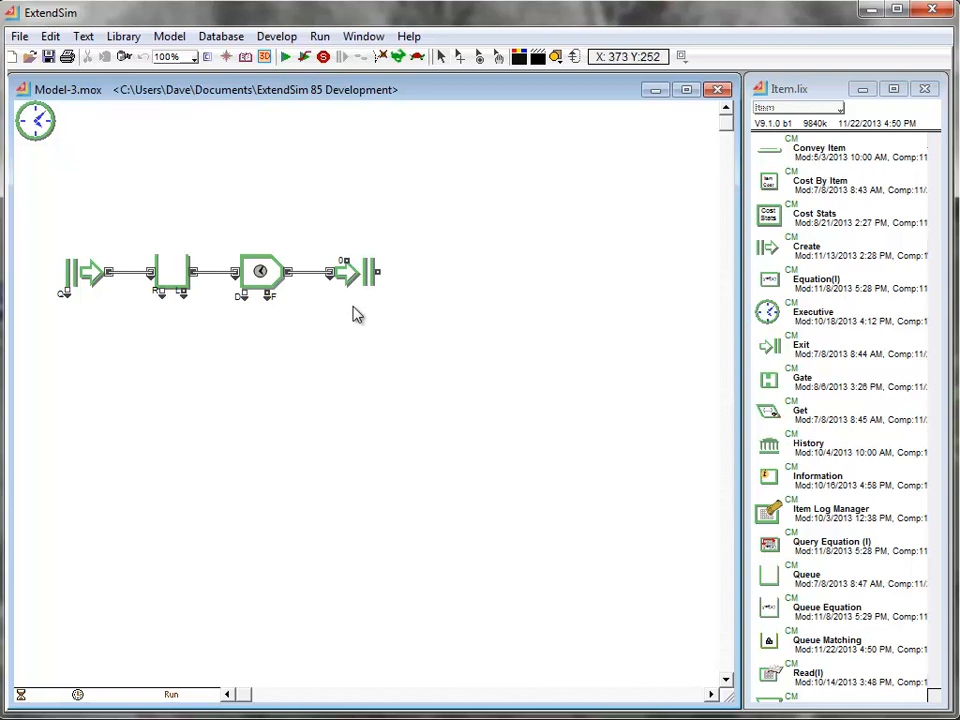
# - Move the Exit block away from the Activity block and insert an Information block on the connection between them
pyautogui.click(355, 268)
pyautogui.moveTo(355, 268); pyautogui.dragTo(428, 274)
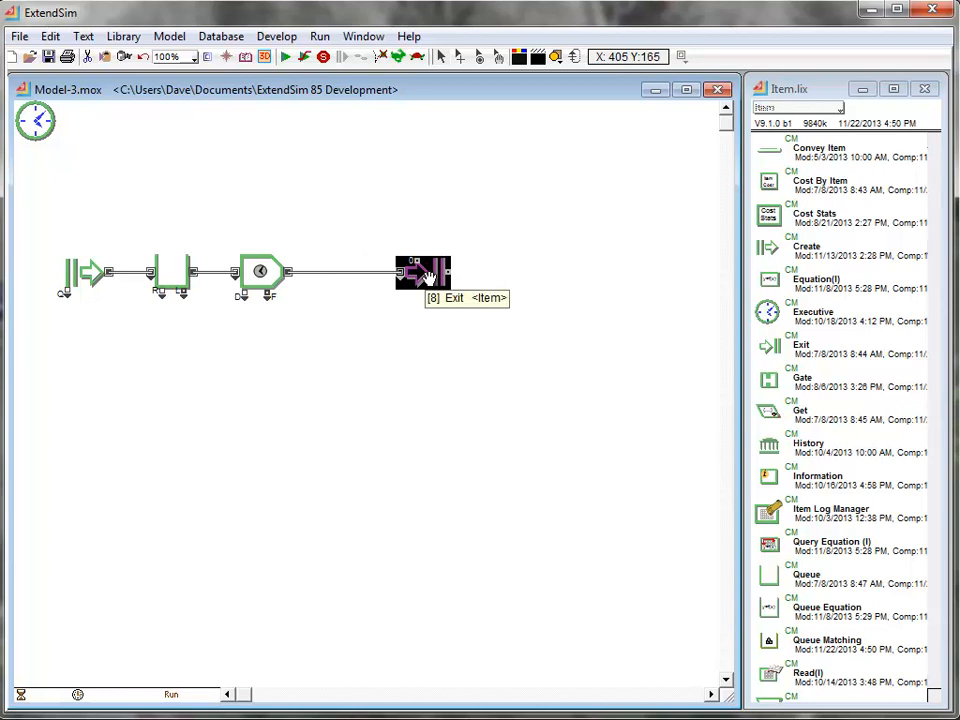
pyautogui.click(797, 485)
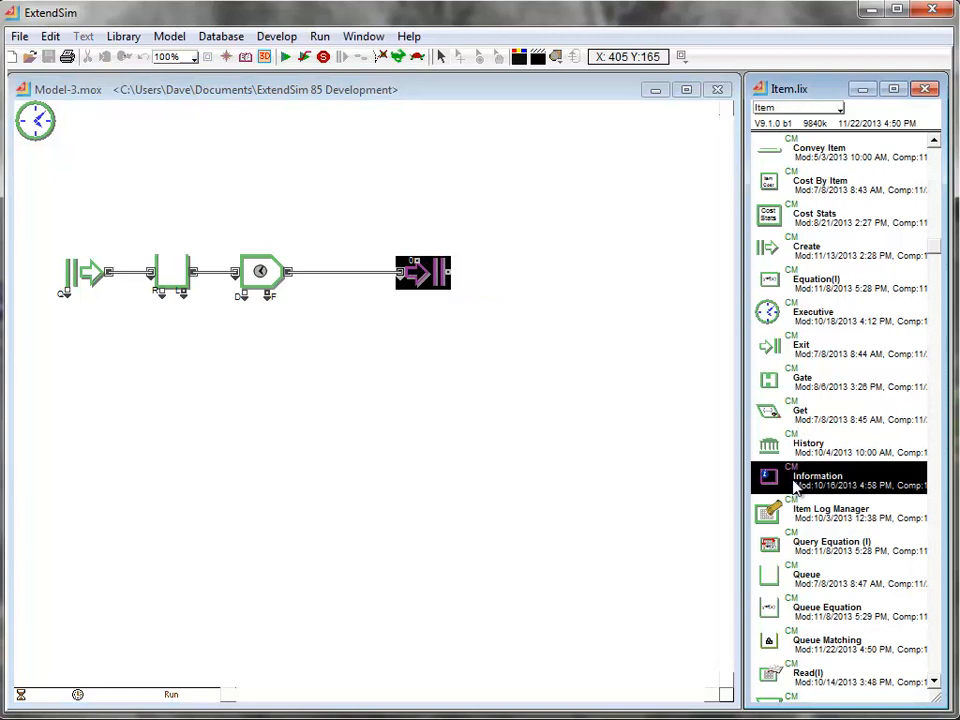
pyautogui.moveTo(797, 485); pyautogui.dragTo(350, 282)
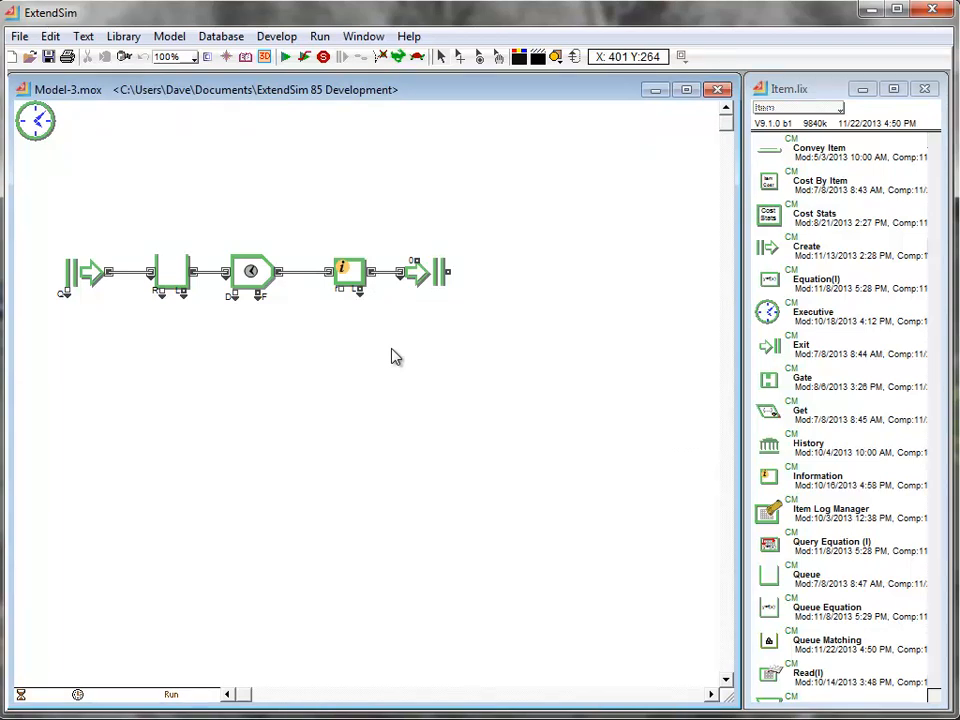
# - Delete the Queue, Activity, Information and Exit blocks, keeping the Executive and Create blocks
pyautogui.moveTo(519, 336); pyautogui.dragTo(158, 242)
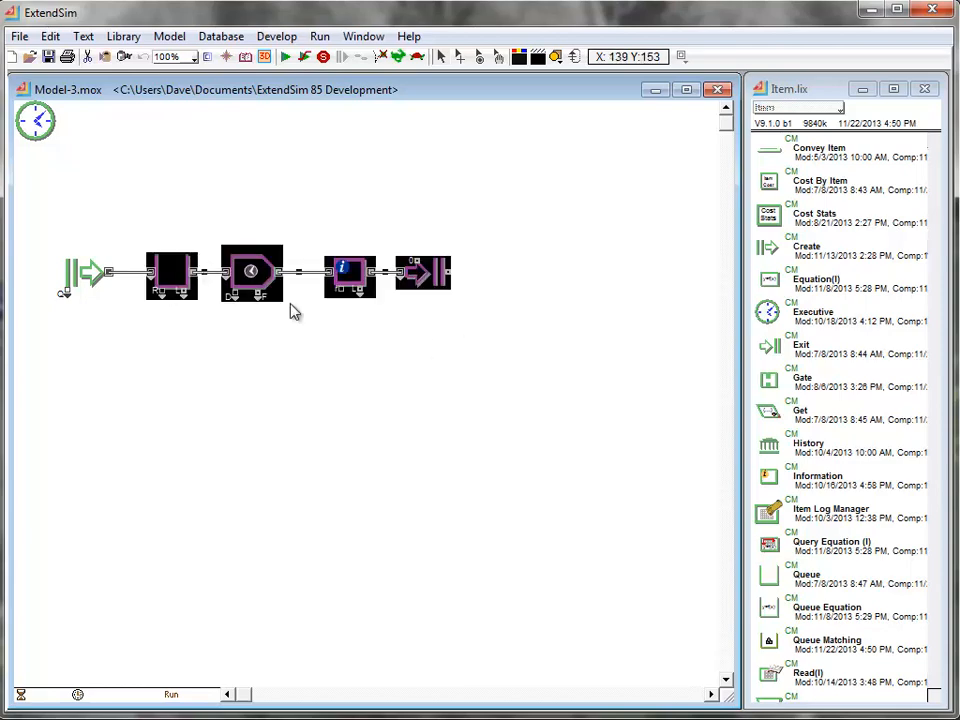
pyautogui.press('Delete')
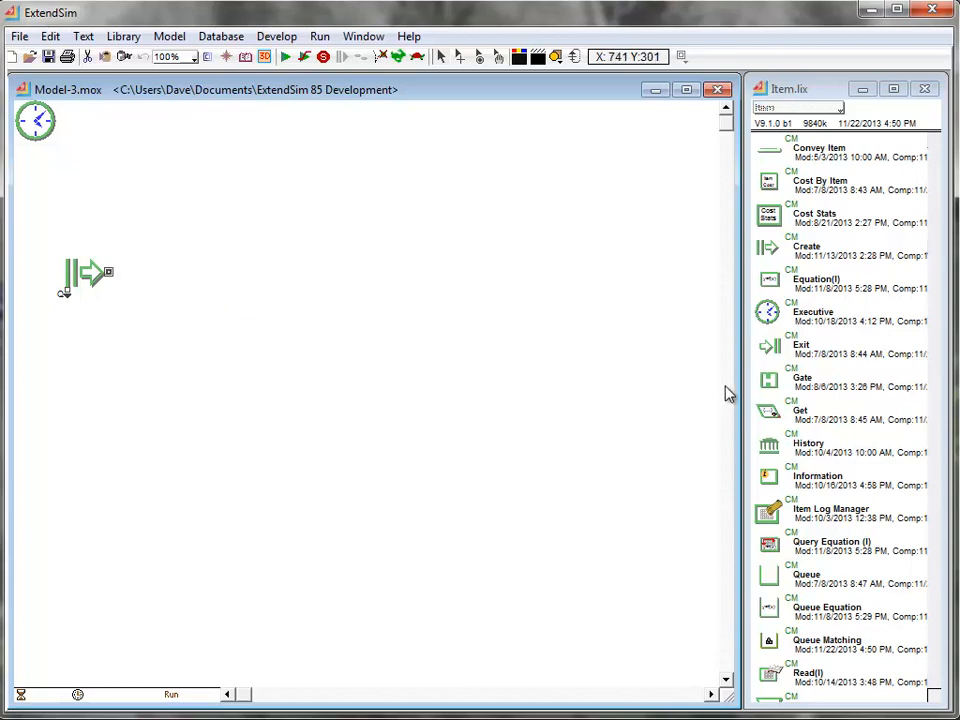
# - Place Queue, Activity and Exit blocks from the Item library after the Create block so each connects to the previous one
pyautogui.click(760, 580)
pyautogui.moveTo(760, 580); pyautogui.dragTo(133, 283)
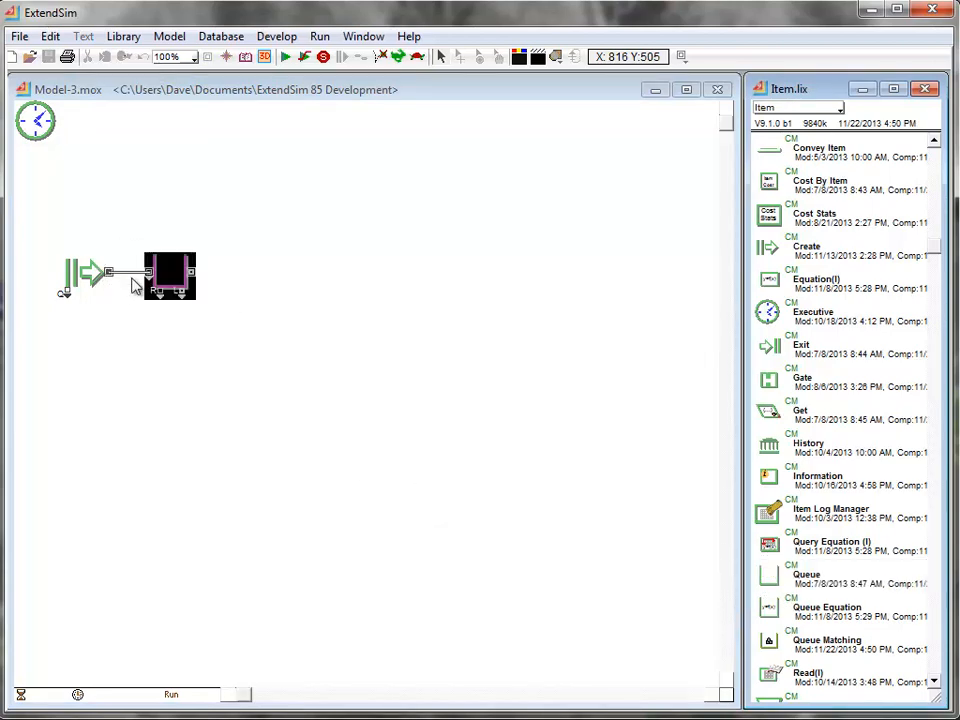
pyautogui.click(820, 462)
pyautogui.scroll(1, 815, 400)
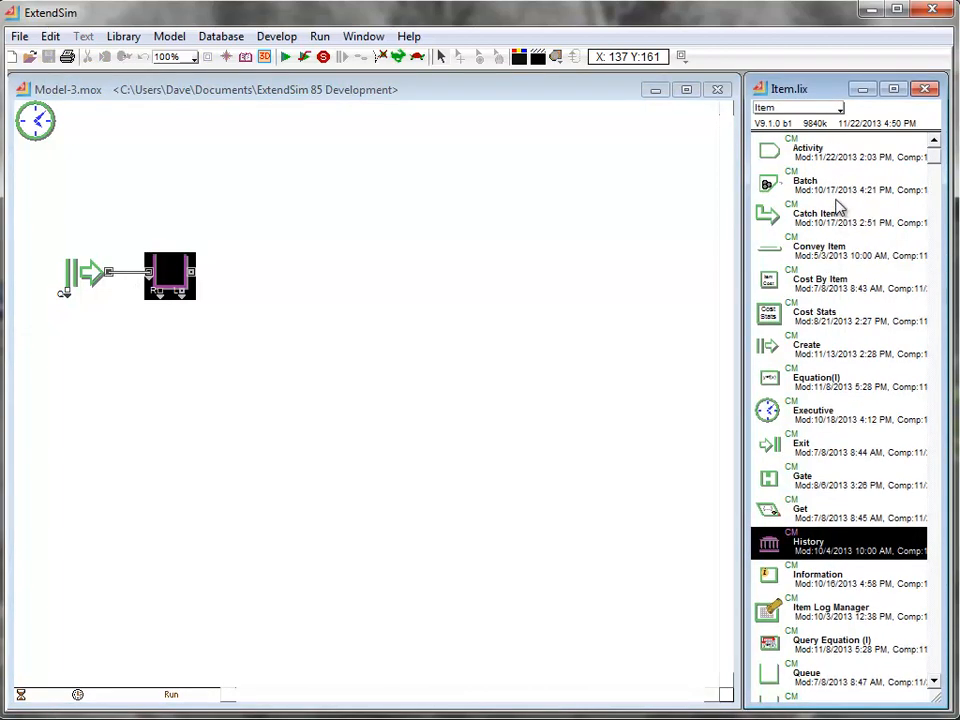
pyautogui.moveTo(765, 152); pyautogui.dragTo(218, 283)
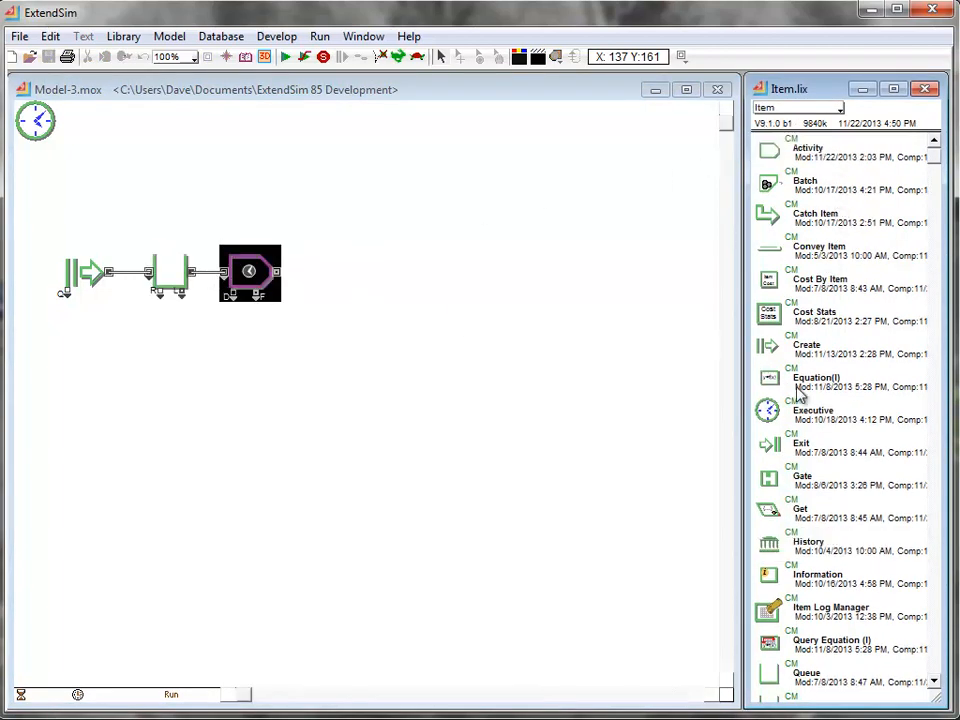
pyautogui.click(800, 450)
pyautogui.moveTo(800, 452); pyautogui.dragTo(318, 276)
pyautogui.click(320, 374)
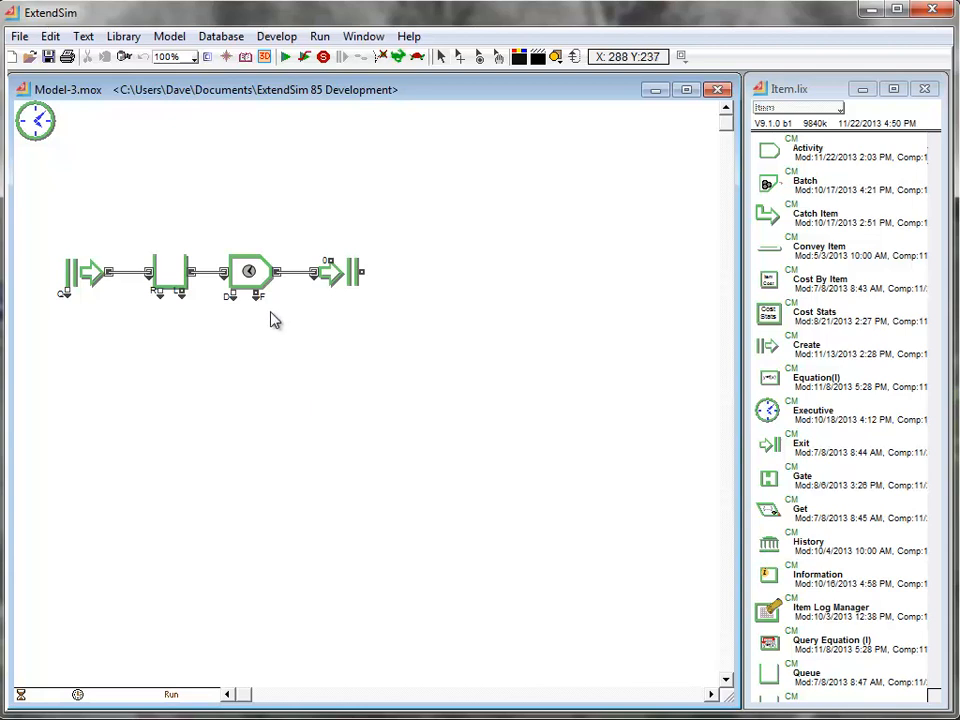
pyautogui.moveTo(172, 276); pyautogui.dragTo(253, 370)
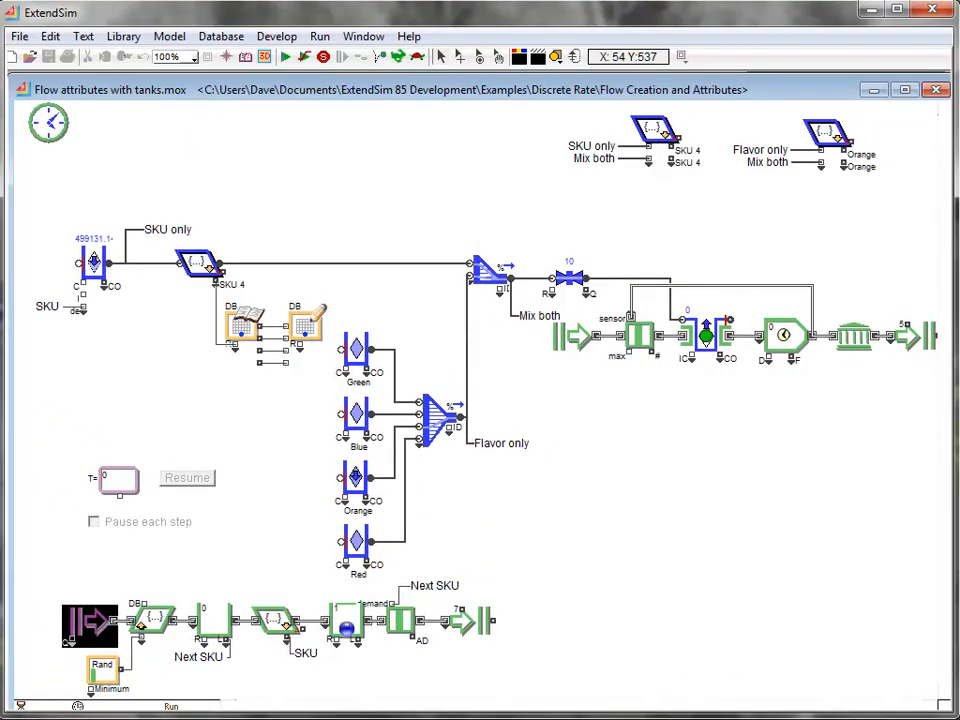
# - Review the arrival settings of the Create block that starts the order line in the Flow attributes with tanks model
pyautogui.click(237, 557)
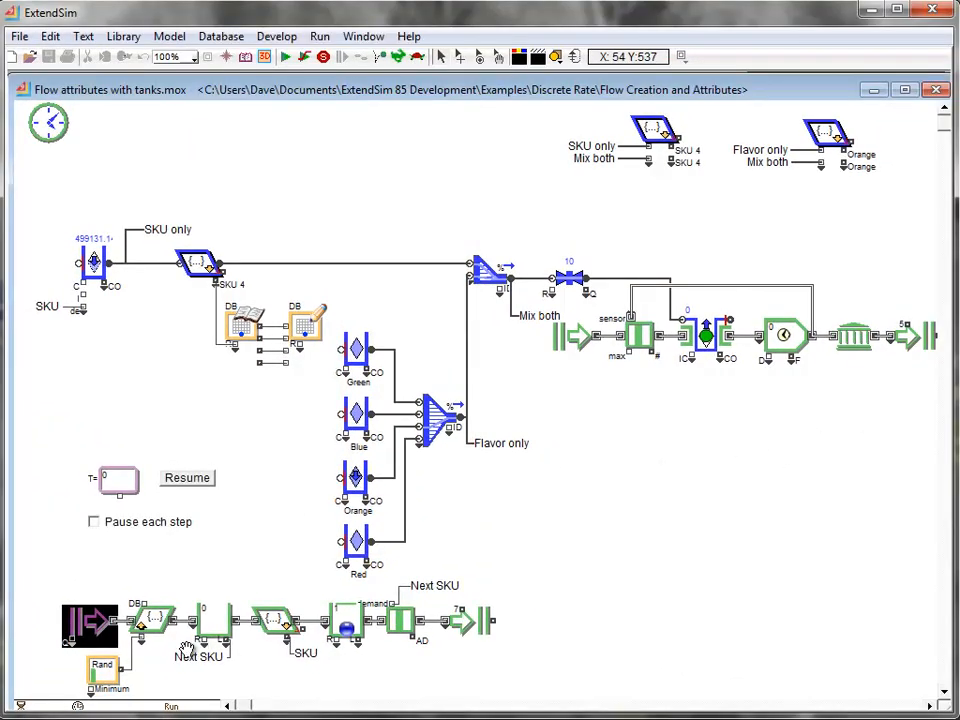
pyautogui.click(165, 675)
pyautogui.doubleClick(78, 616)
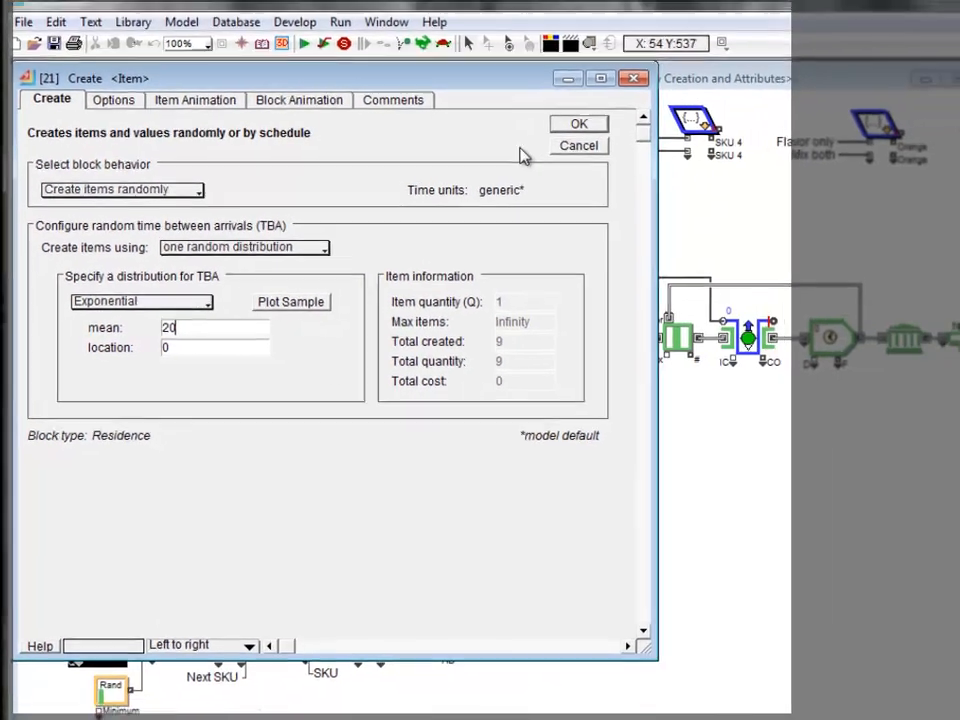
pyautogui.click(678, 80)
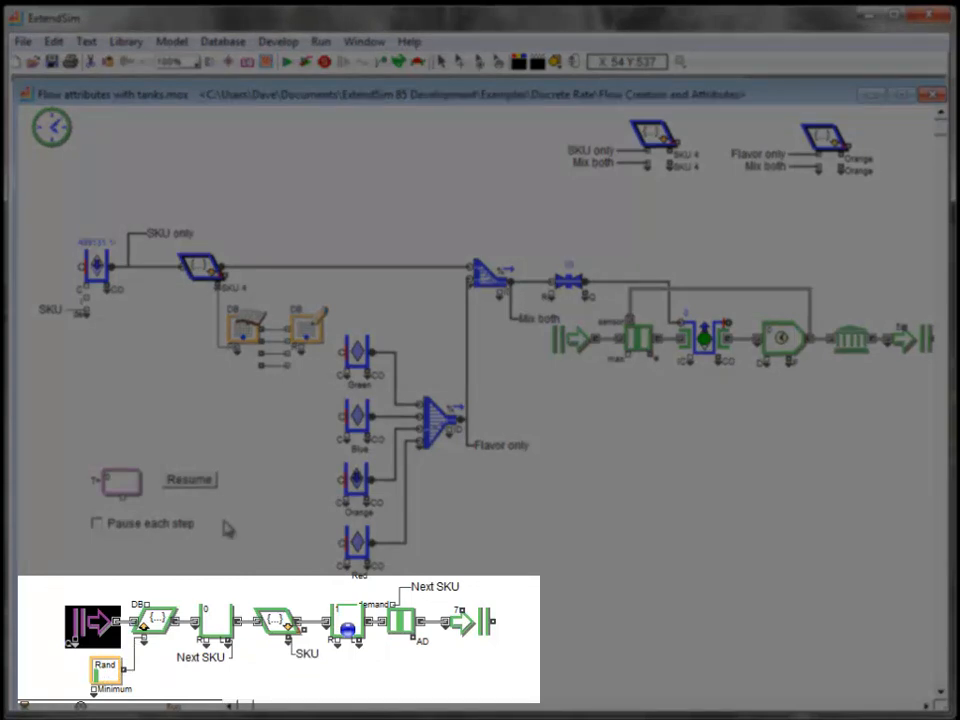
# - Trace the SKU connection from the Get block to the SKU tank and review the tank's initial contents by flow attribute
pyautogui.click(292, 640)
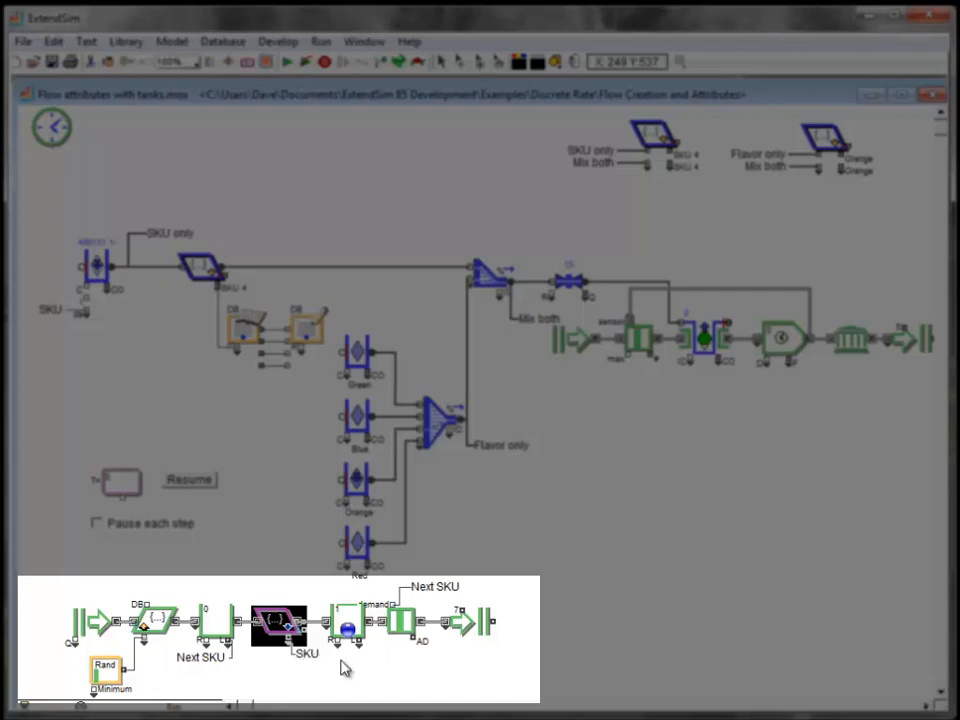
pyautogui.click(338, 668)
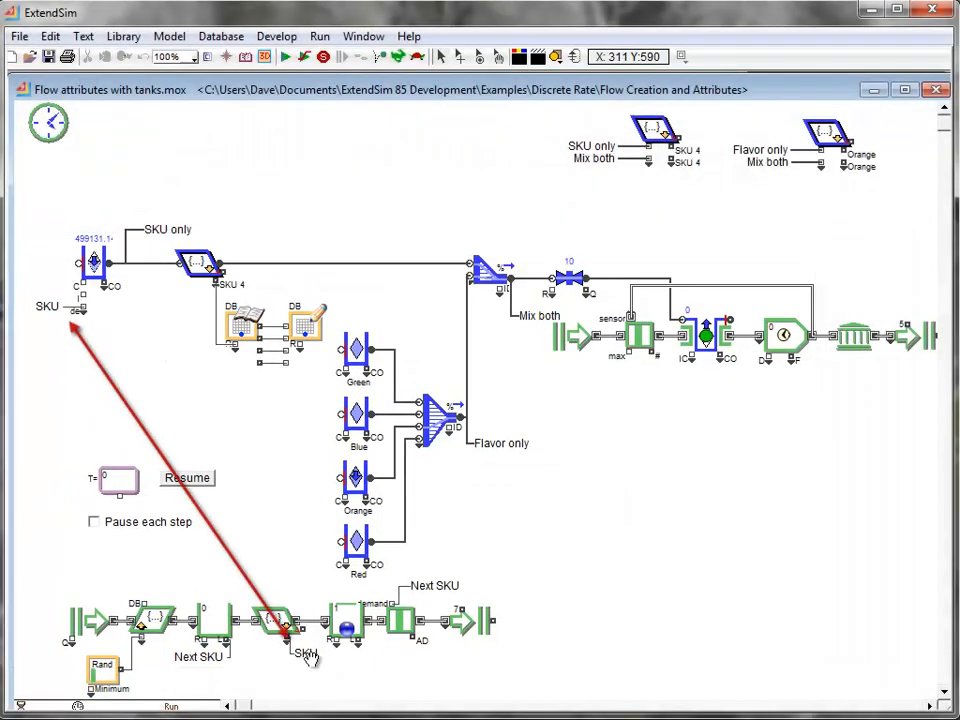
pyautogui.click(306, 653)
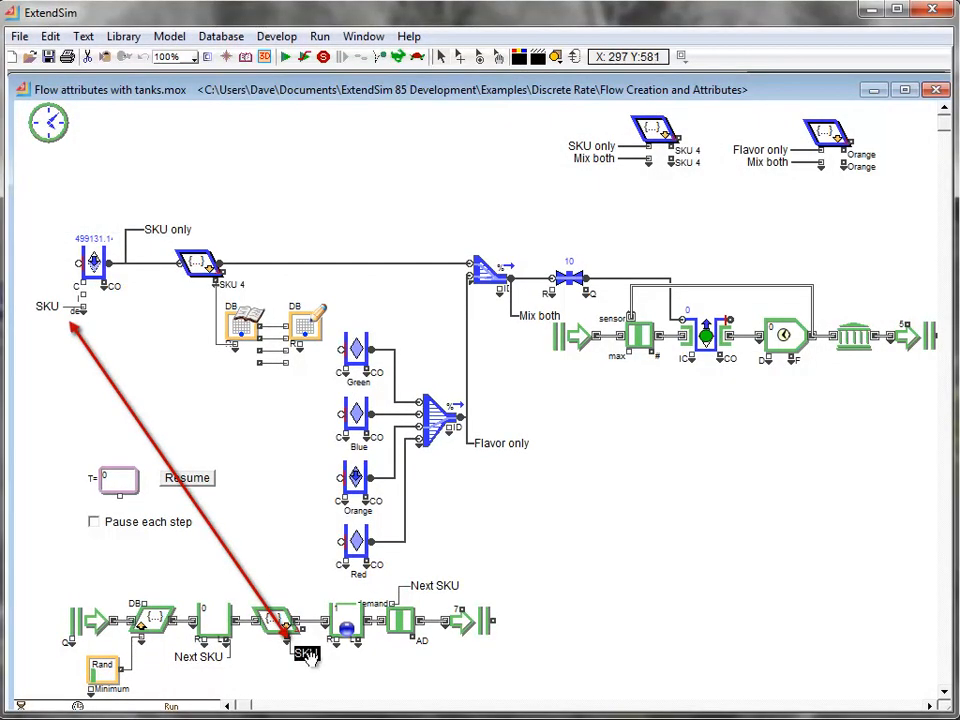
pyautogui.click(70, 315)
pyautogui.moveTo(88, 316)
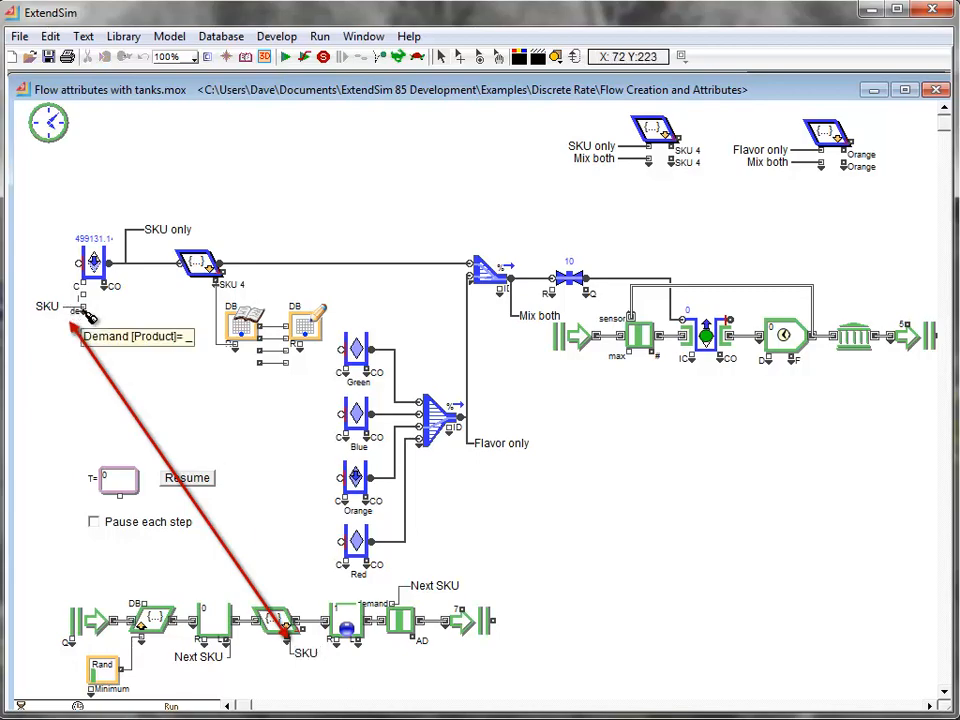
pyautogui.doubleClick(94, 262)
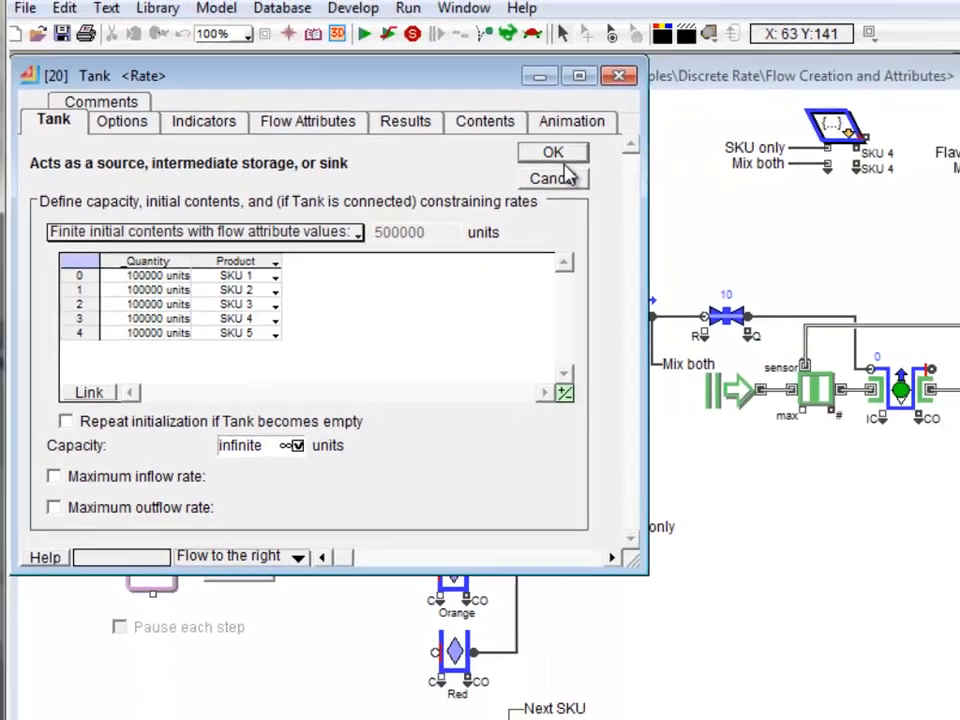
pyautogui.click(710, 186)
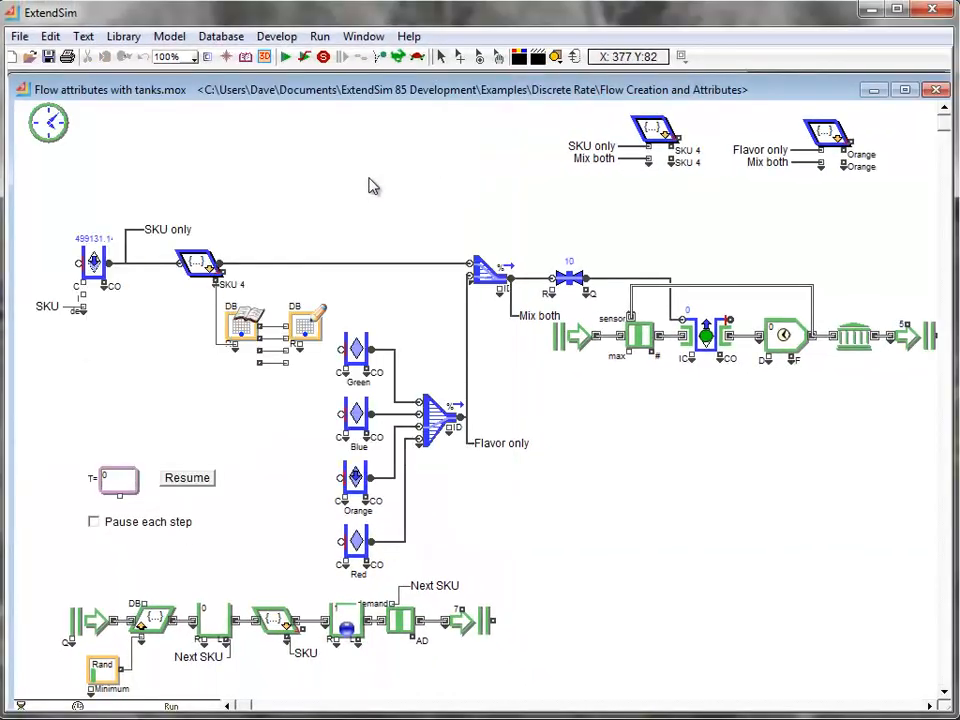
# - Open Database 1, examine the additive percentages per product in the Recipe table, and return to the model
pyautogui.click(221, 36)
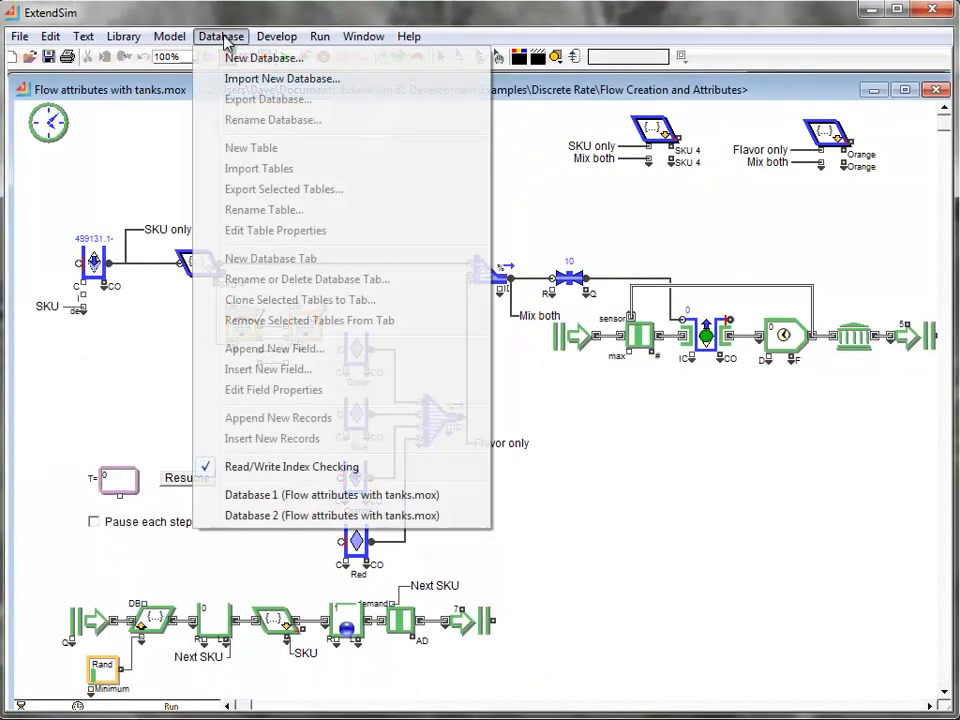
pyautogui.click(390, 496)
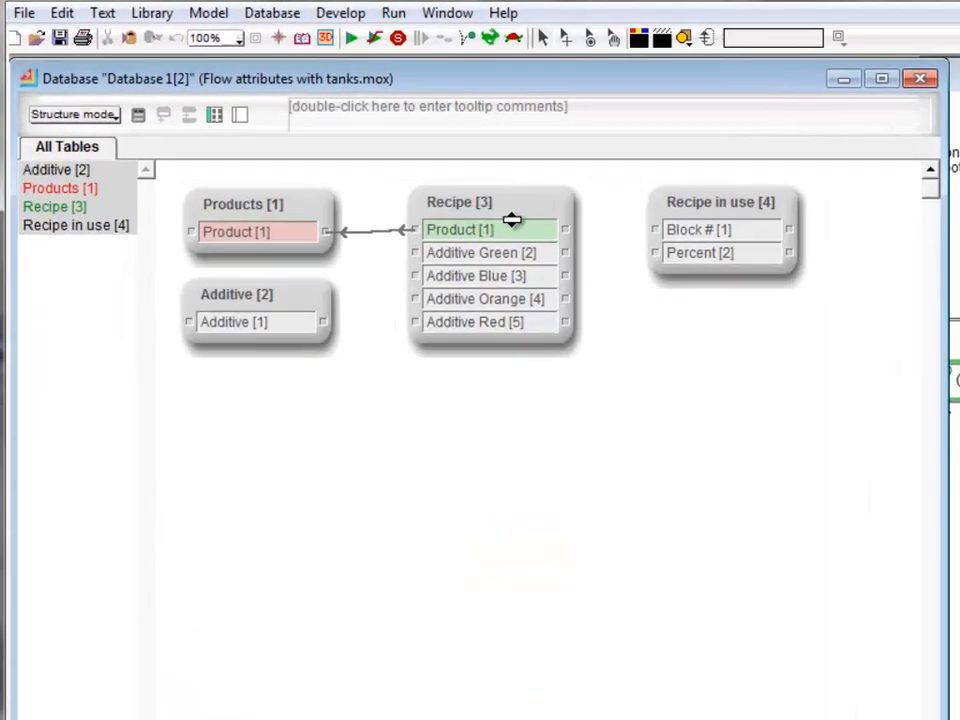
pyautogui.doubleClick(418, 201)
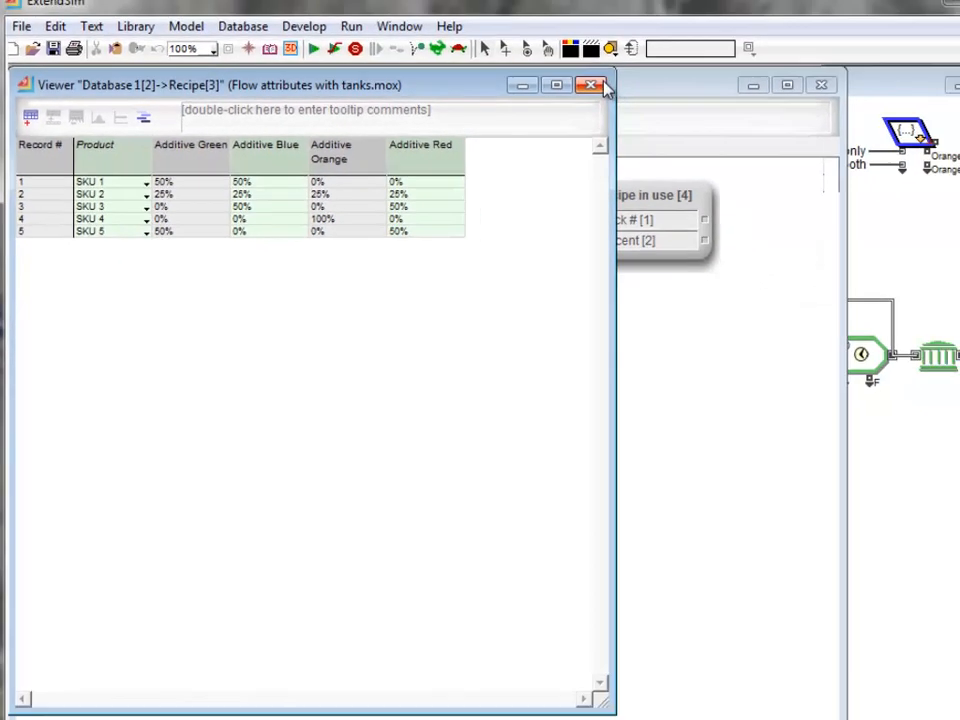
pyautogui.click(597, 88)
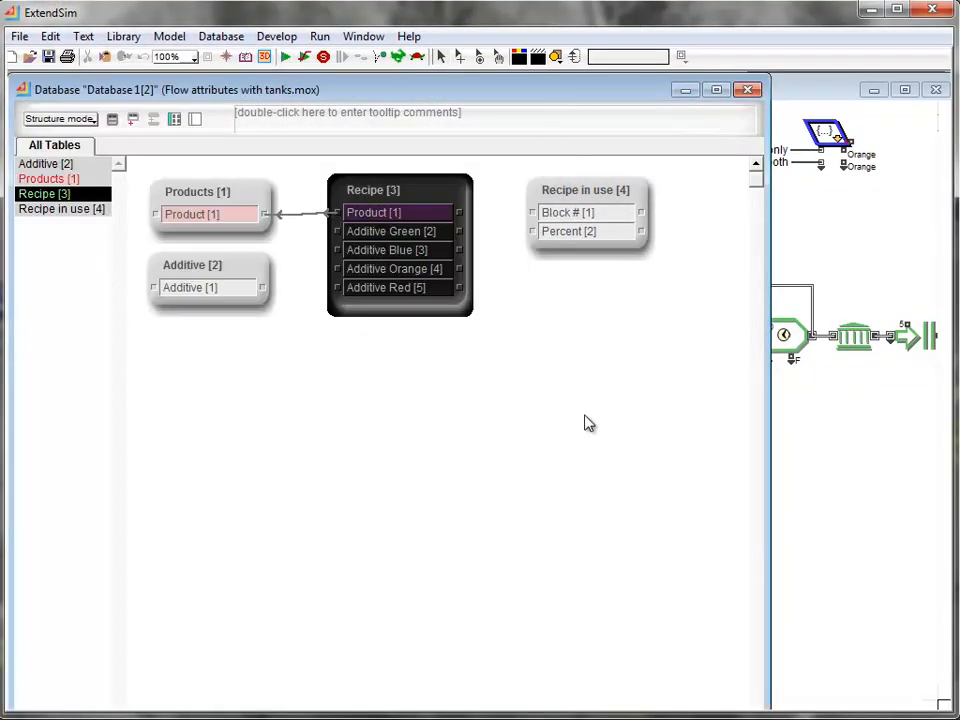
pyautogui.click(588, 423)
pyautogui.click(747, 89)
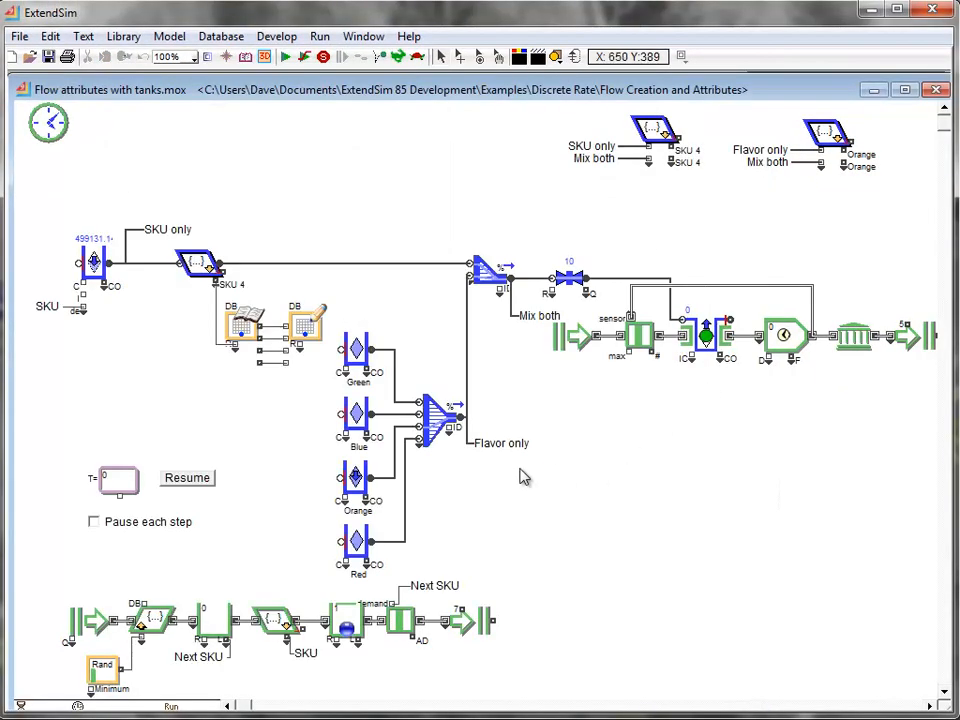
# - Review the destination table and field settings of the database Write block beside the Green tank, and close them
pyautogui.moveTo(217, 283)
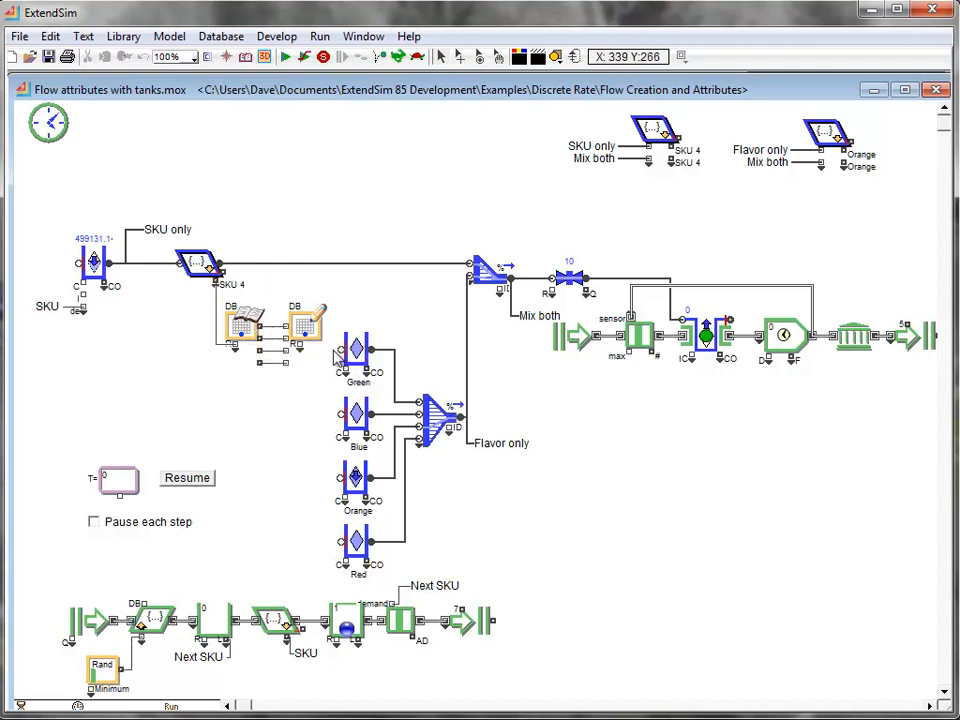
pyautogui.doubleClick(295, 315)
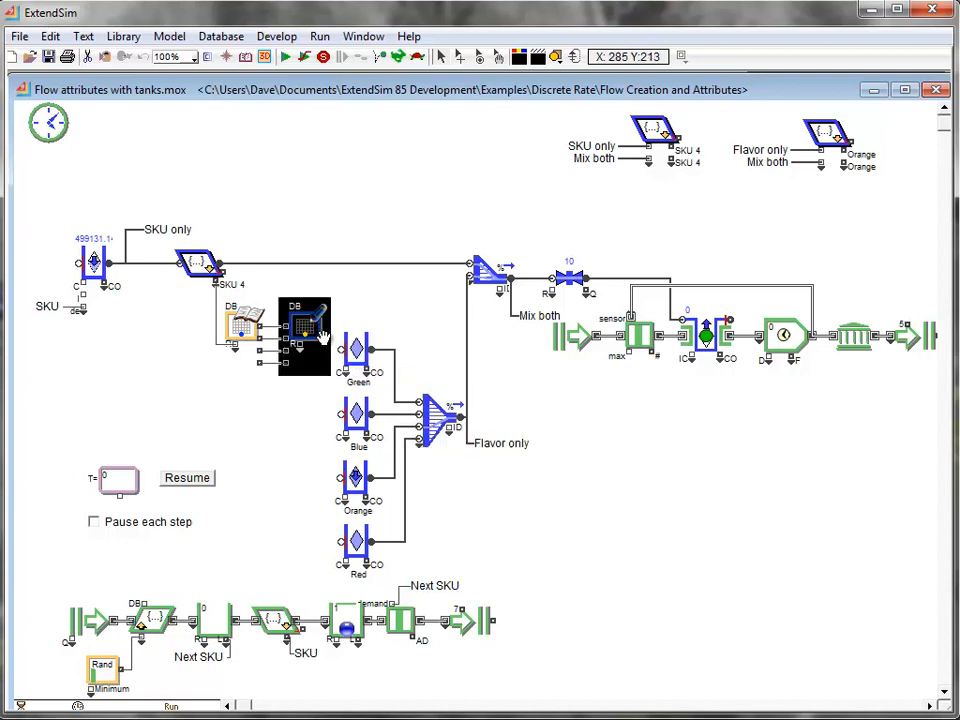
pyautogui.click(50, 107)
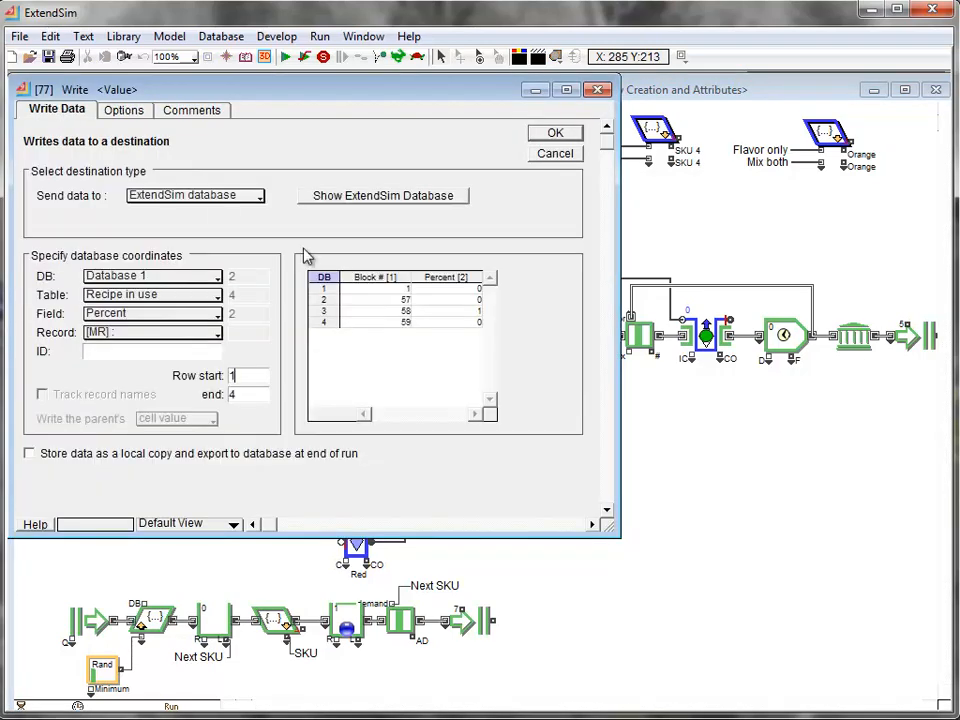
pyautogui.click(555, 136)
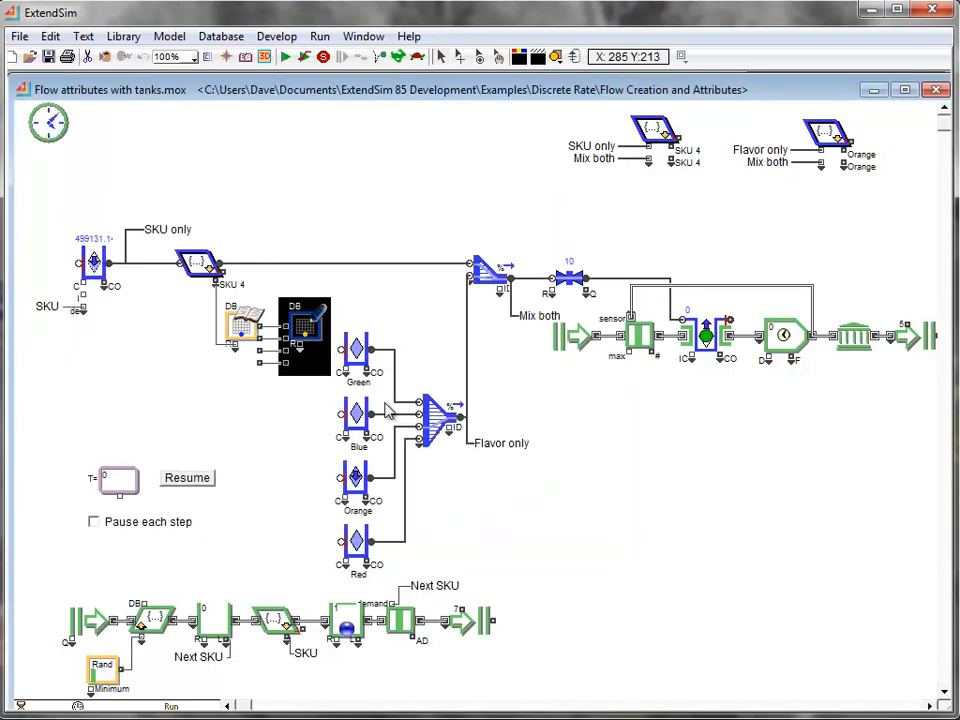
# - Review the merge mode and proportions of both Merge blocks, plus the second block's flow attribute merging behavior
pyautogui.doubleClick(441, 428)
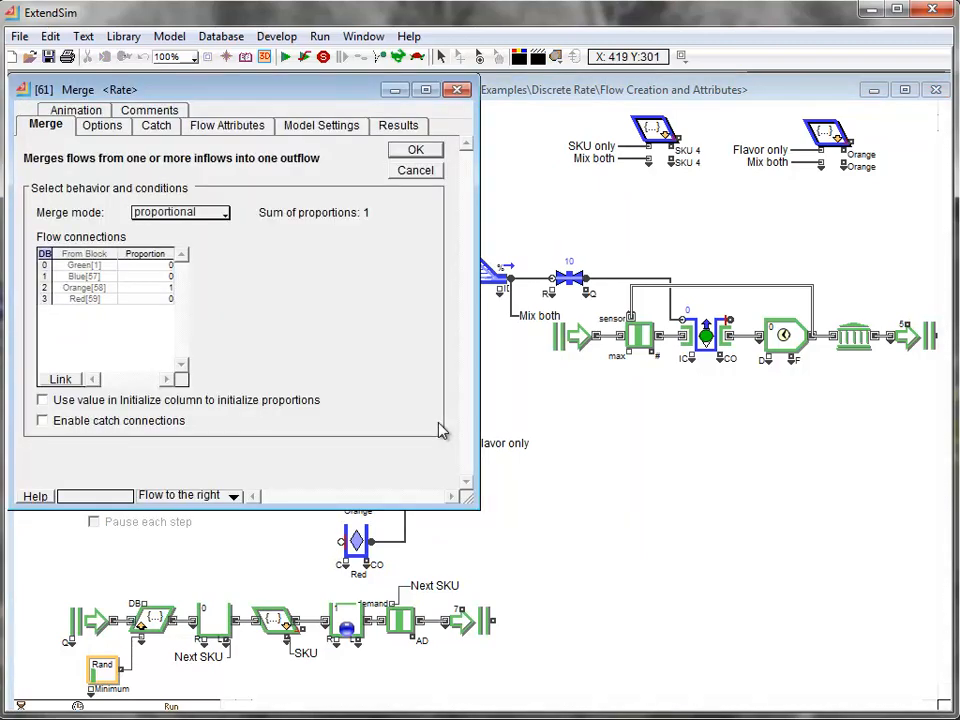
pyautogui.click(420, 150)
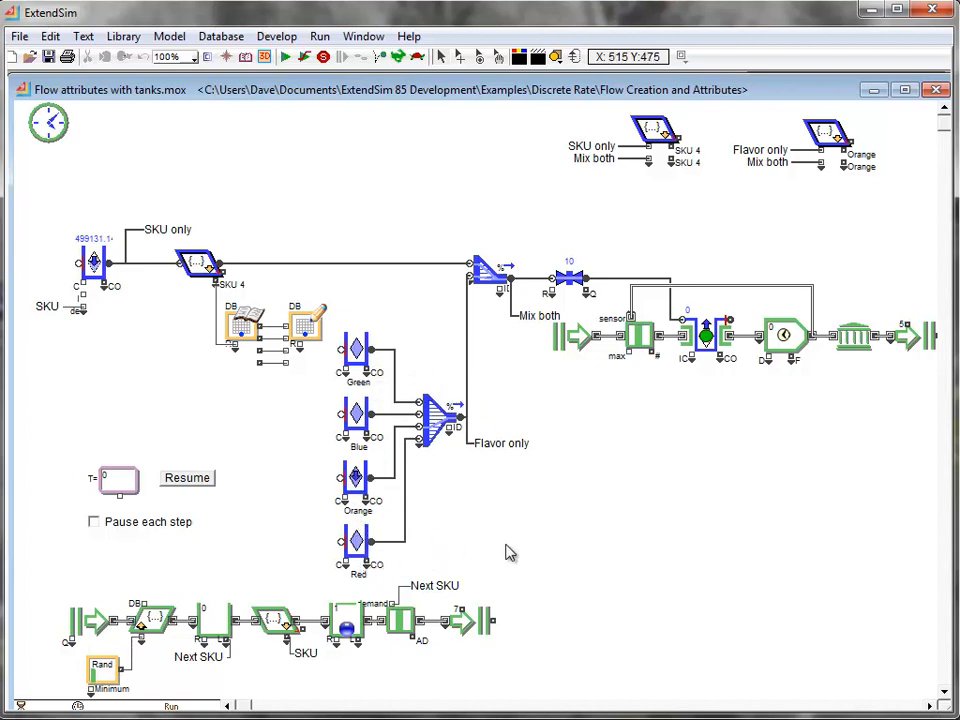
pyautogui.doubleClick(496, 282)
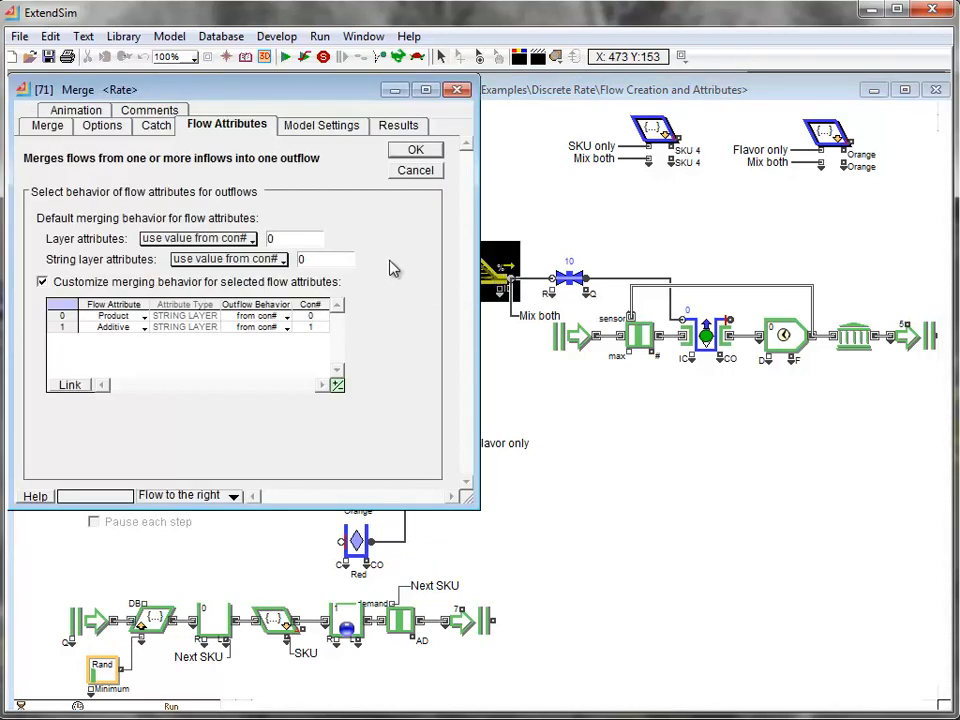
pyautogui.click(47, 125)
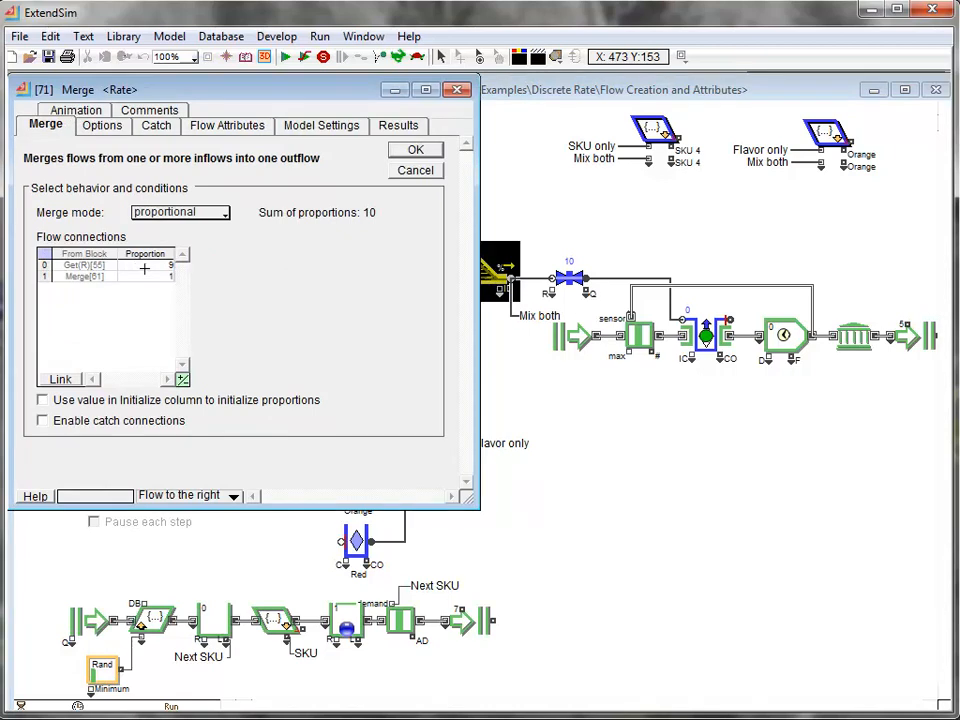
pyautogui.click(416, 150)
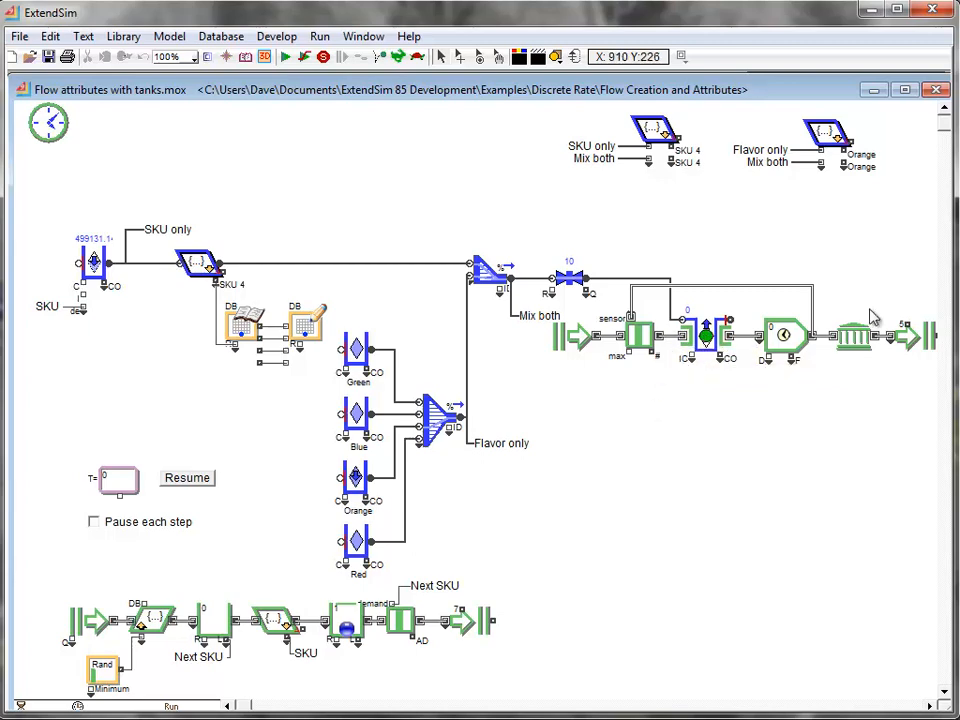
# - Clone the item history table from the History block's dialog onto the model worksheet, and close the dialog
pyautogui.doubleClick(852, 343)
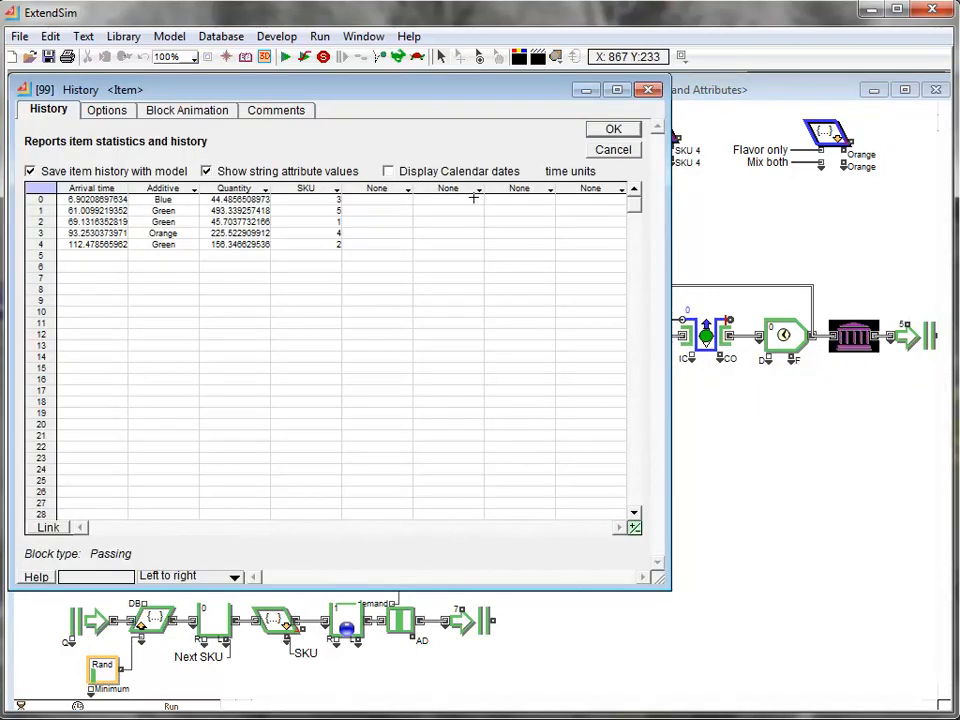
pyautogui.click(478, 62)
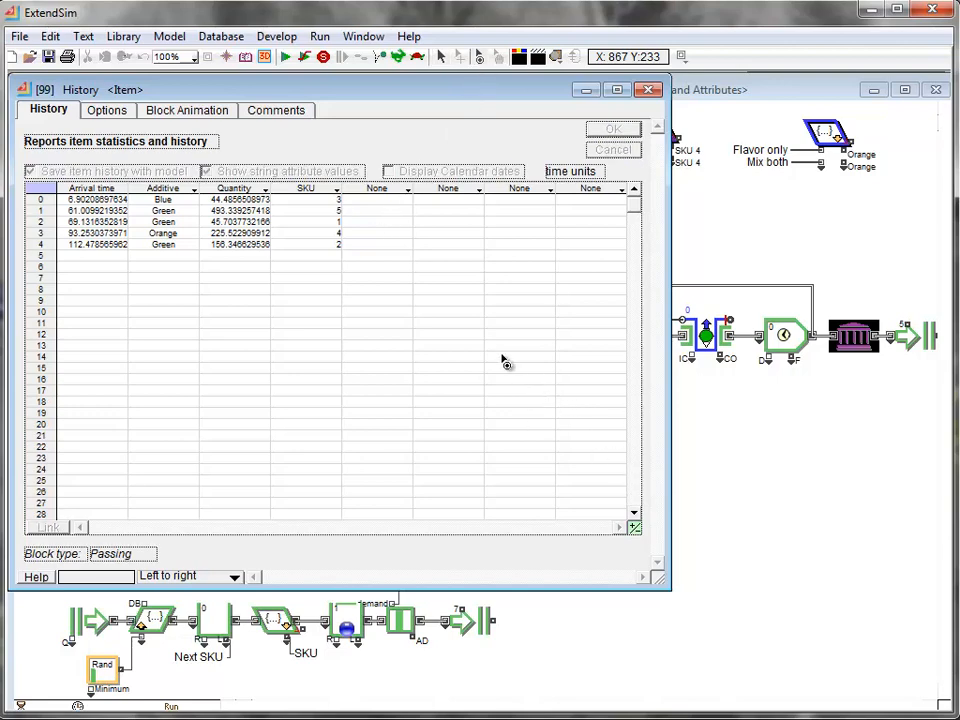
pyautogui.moveTo(480, 342)
pyautogui.mouseDown()
pyautogui.moveTo(754, 514)
pyautogui.moveTo(754, 504)
pyautogui.mouseUp()
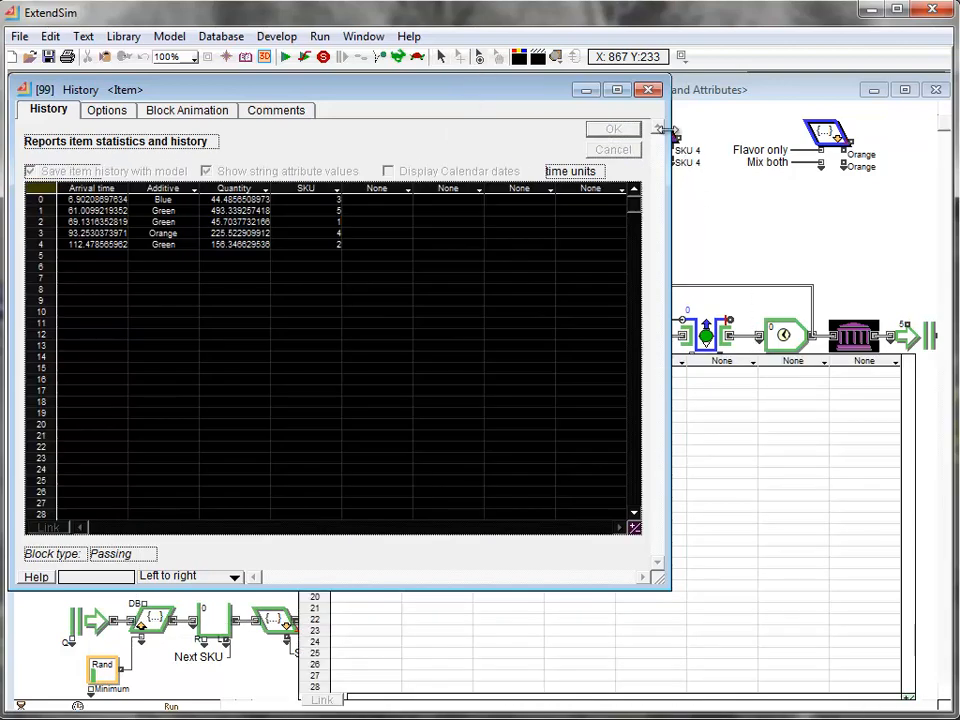
pyautogui.click(650, 91)
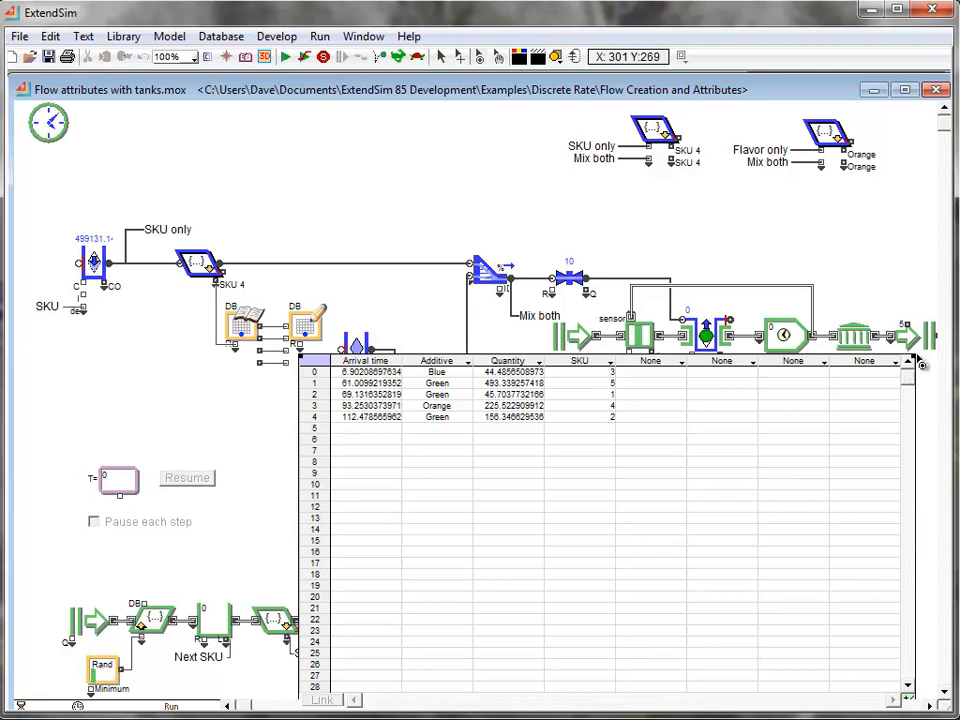
# - Shrink the cloned history table to five data columns, place it just below the item line, and run the simulation
pyautogui.moveTo(916, 362)
pyautogui.mouseDown()
pyautogui.moveTo(911, 392)
pyautogui.moveTo(671, 403)
pyautogui.mouseUp()
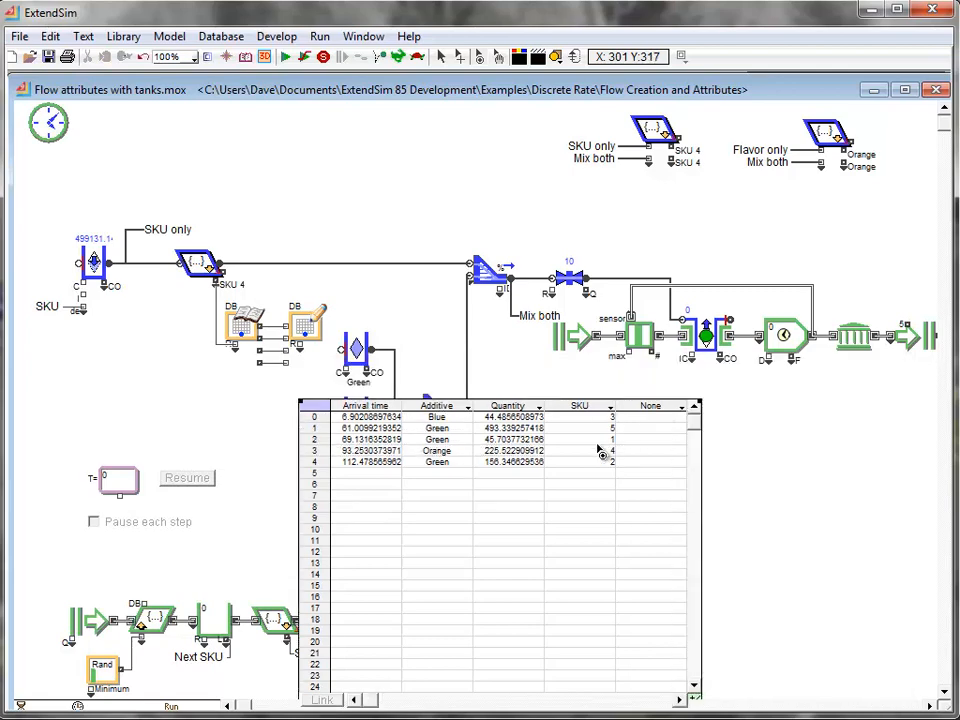
pyautogui.moveTo(546, 414); pyautogui.dragTo(771, 377)
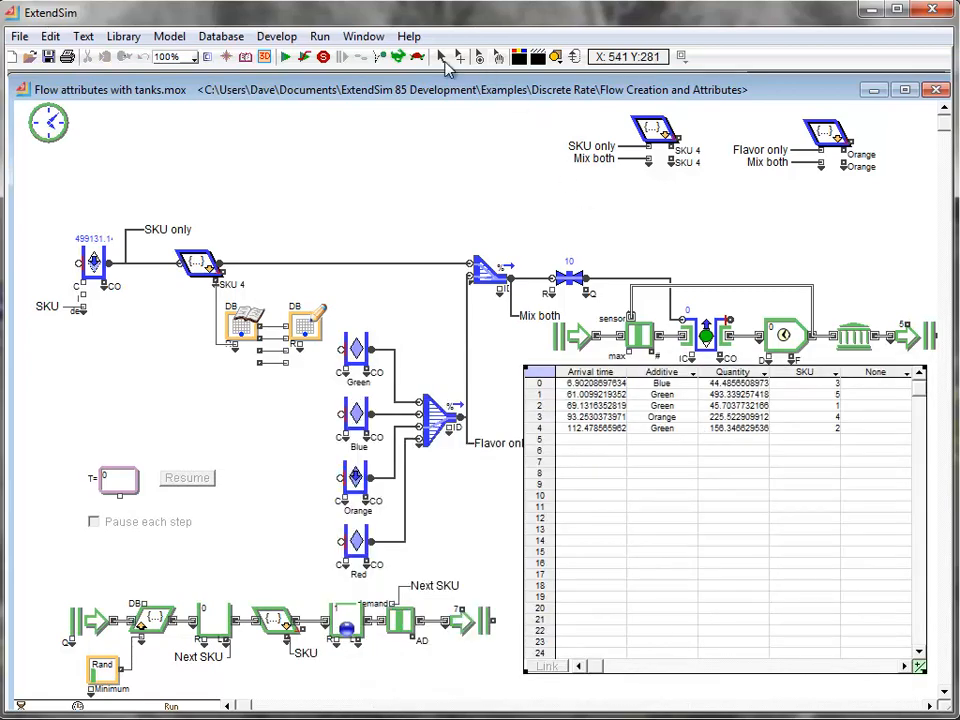
pyautogui.click(441, 56)
pyautogui.click(285, 56)
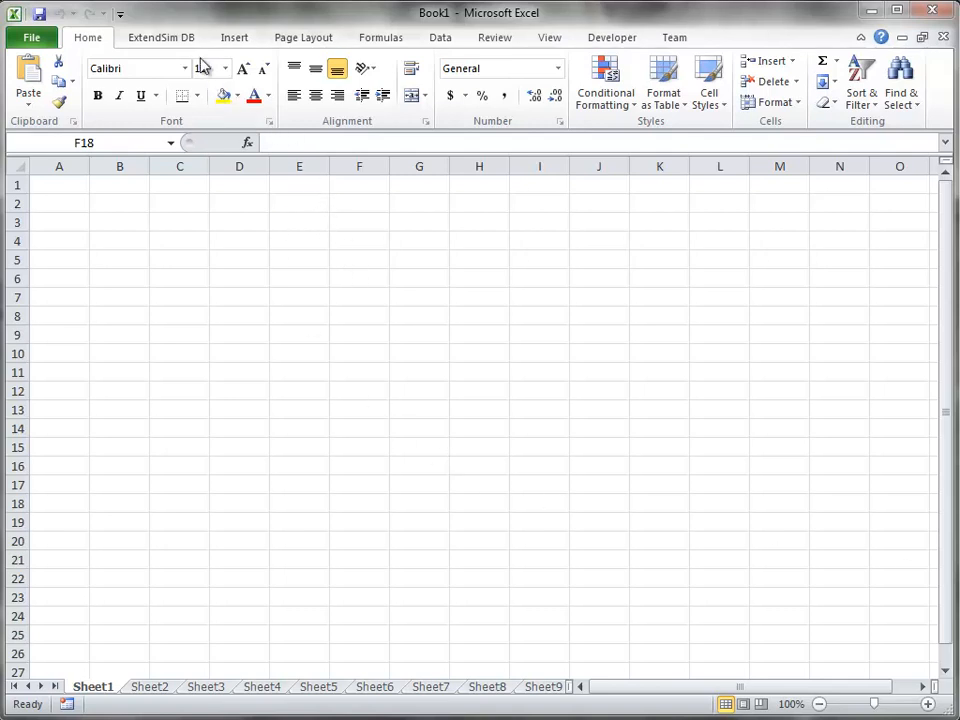
# - Switch to Excel, import the ExtendSim database file Flow Attributes.txt, and perform the database consistency check
pyautogui.click(163, 38)
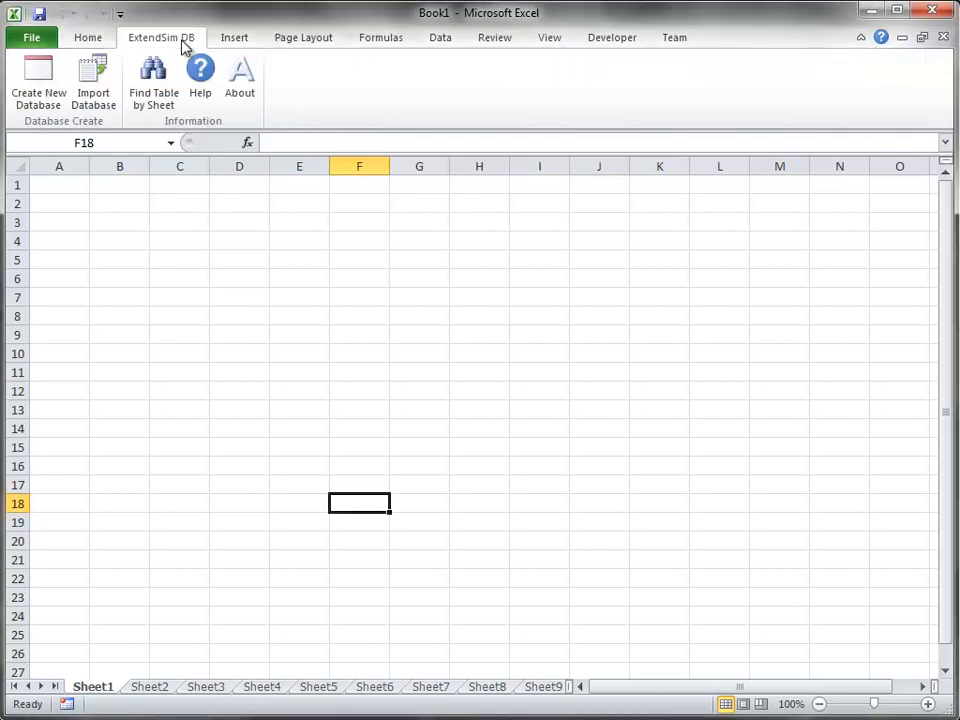
pyautogui.click(97, 86)
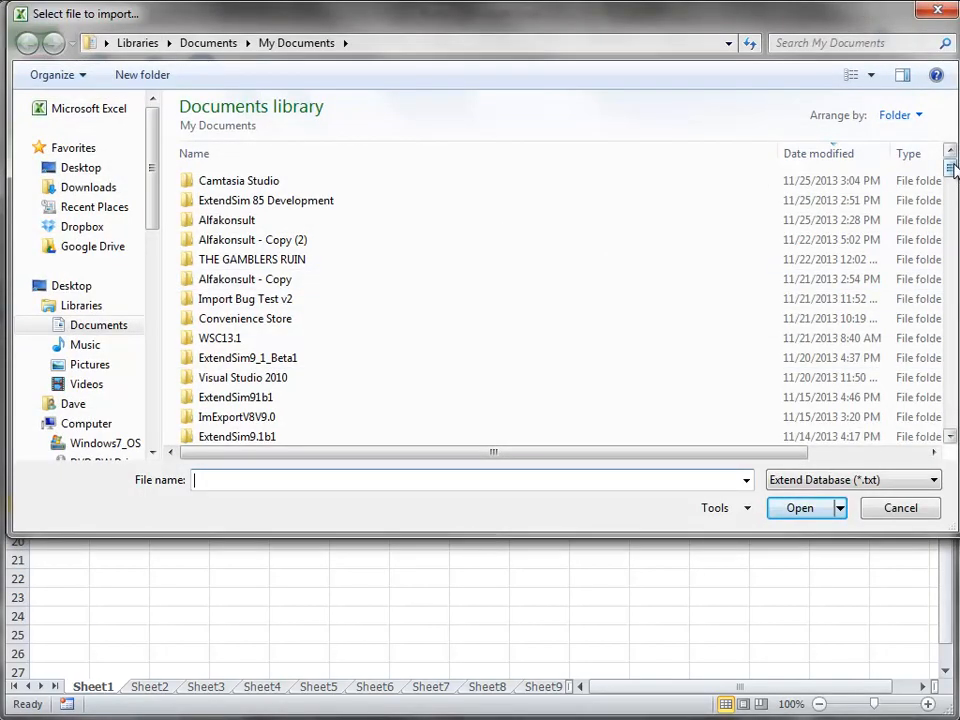
pyautogui.write('flo')
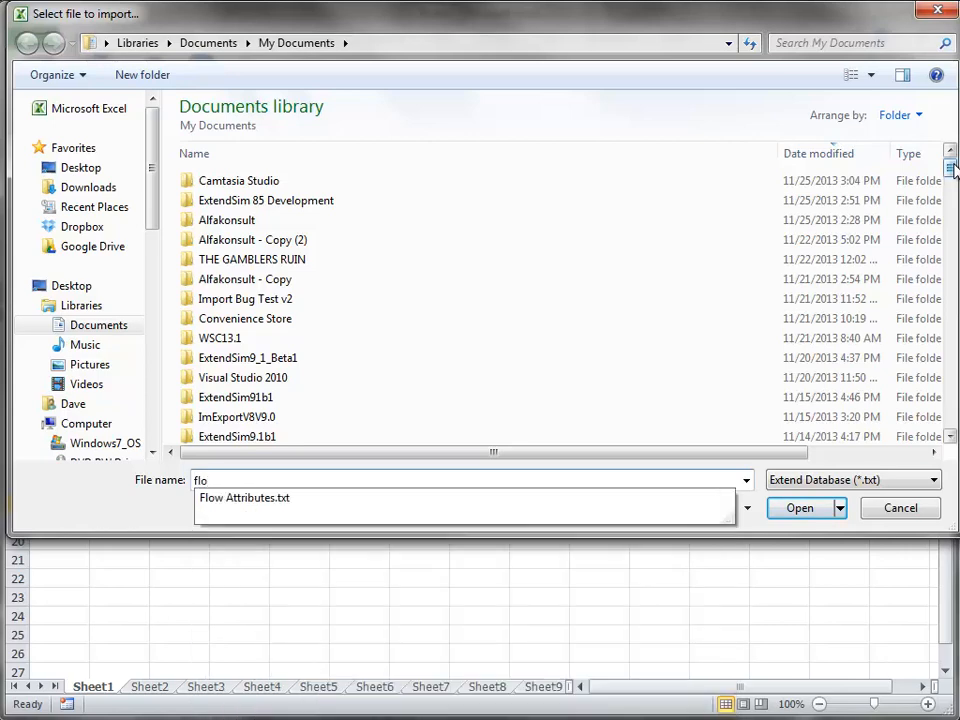
pyautogui.press('Down')
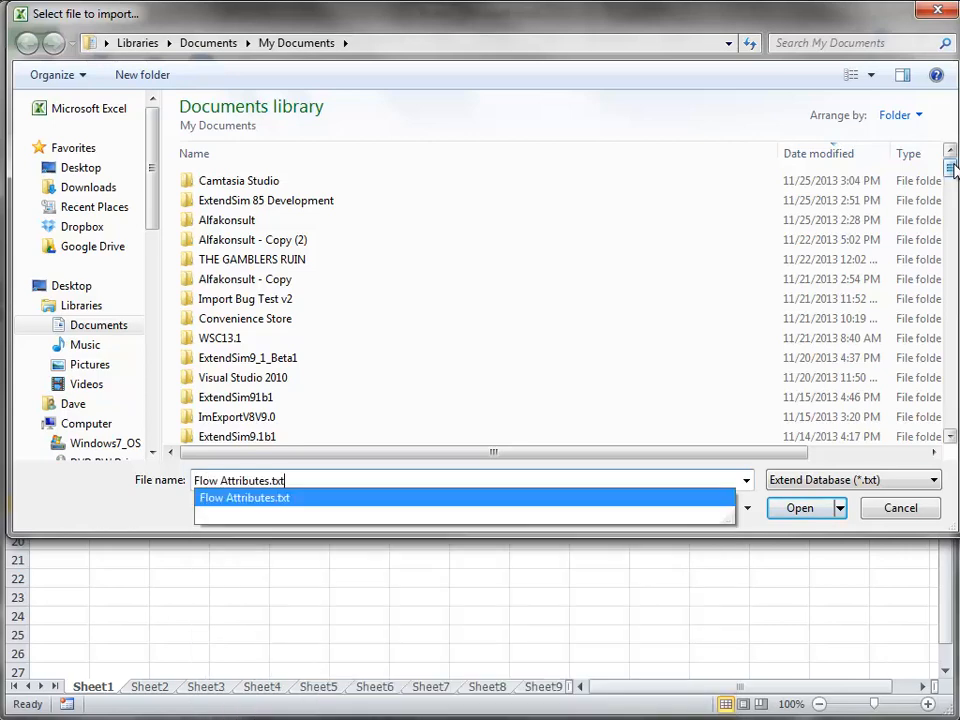
pyautogui.click(817, 511)
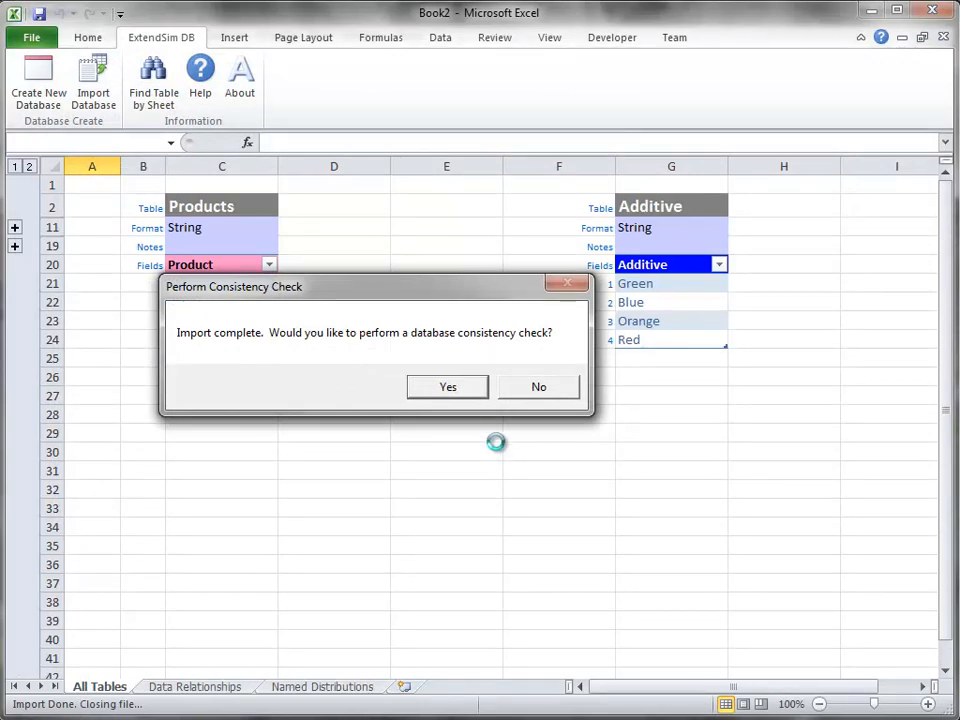
pyautogui.click(472, 391)
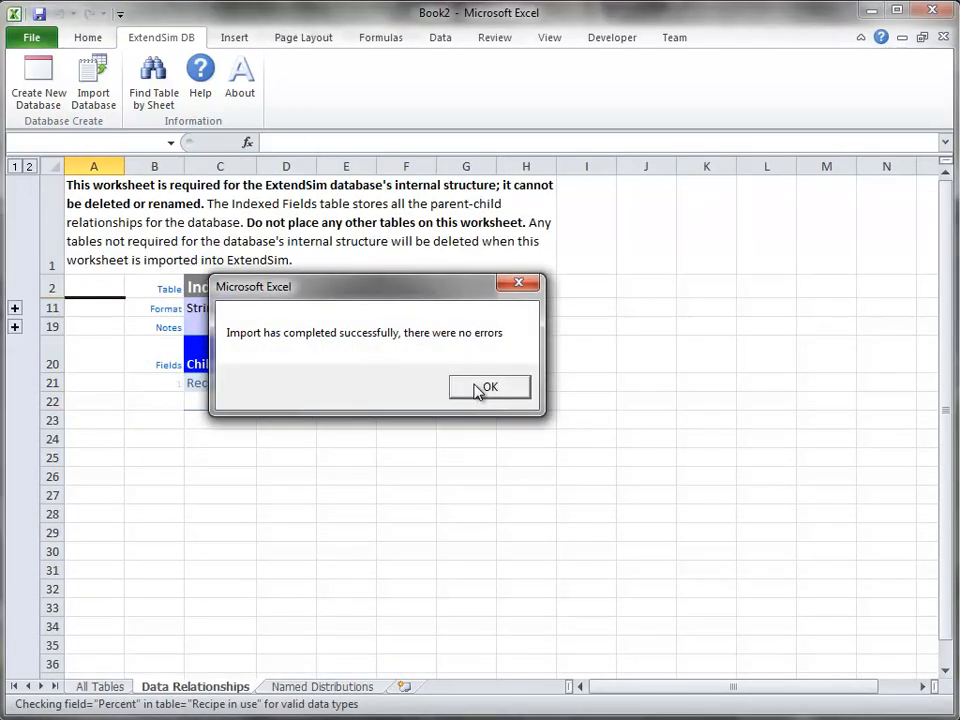
pyautogui.click(489, 387)
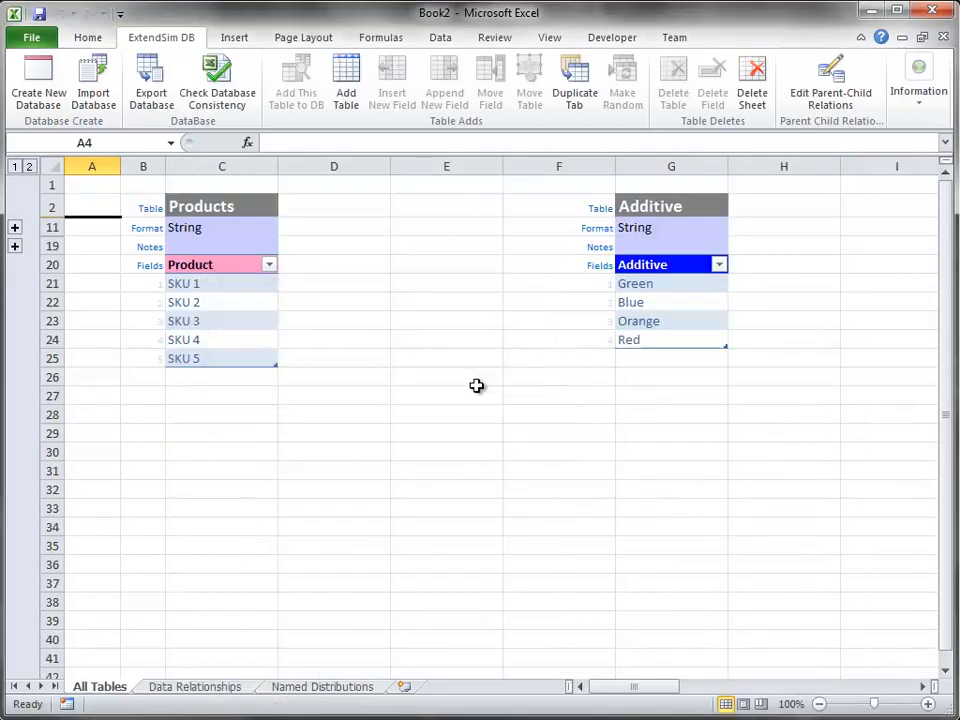
# - Examine the names, field formats and records of the Products, Additive and Recipe tables on the All Tables sheet
pyautogui.click(474, 385)
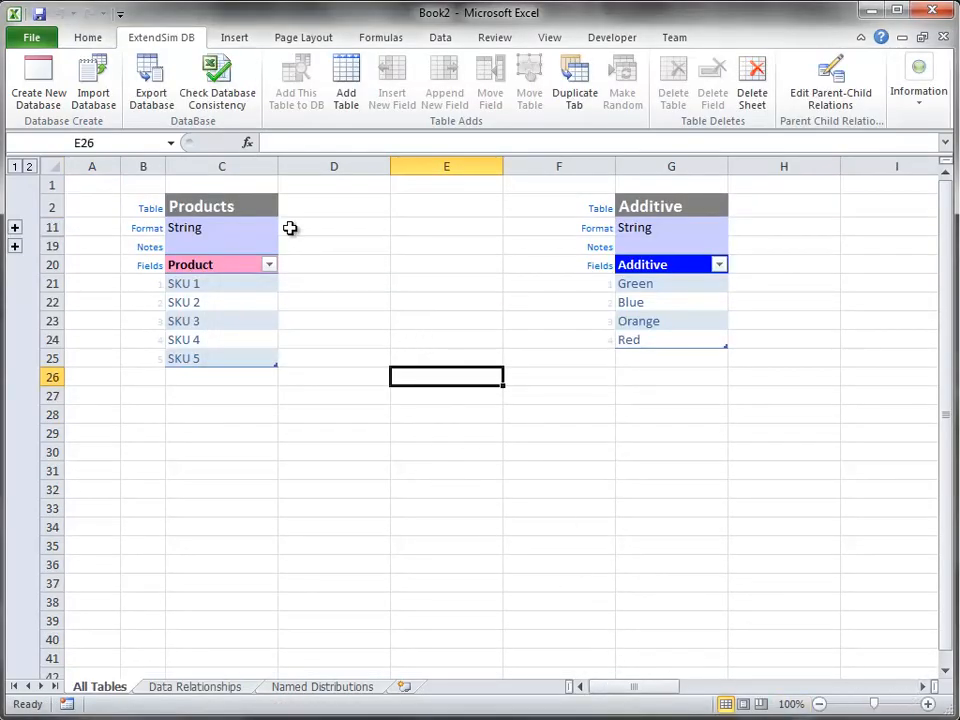
pyautogui.click(211, 205)
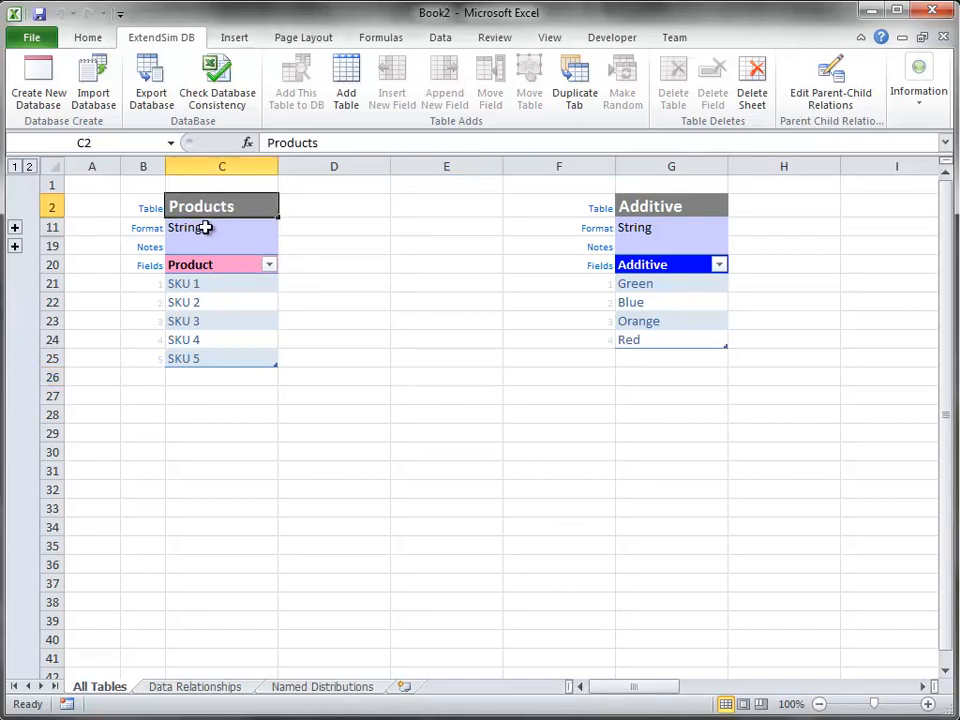
pyautogui.click(204, 227)
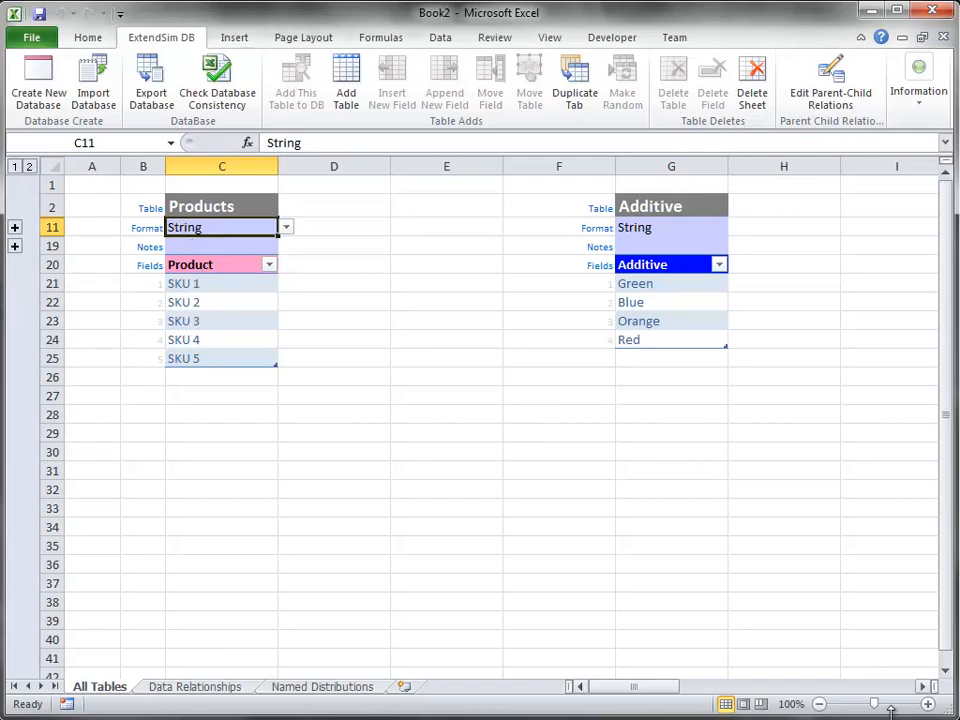
pyautogui.click(922, 687)
pyautogui.click(922, 687)
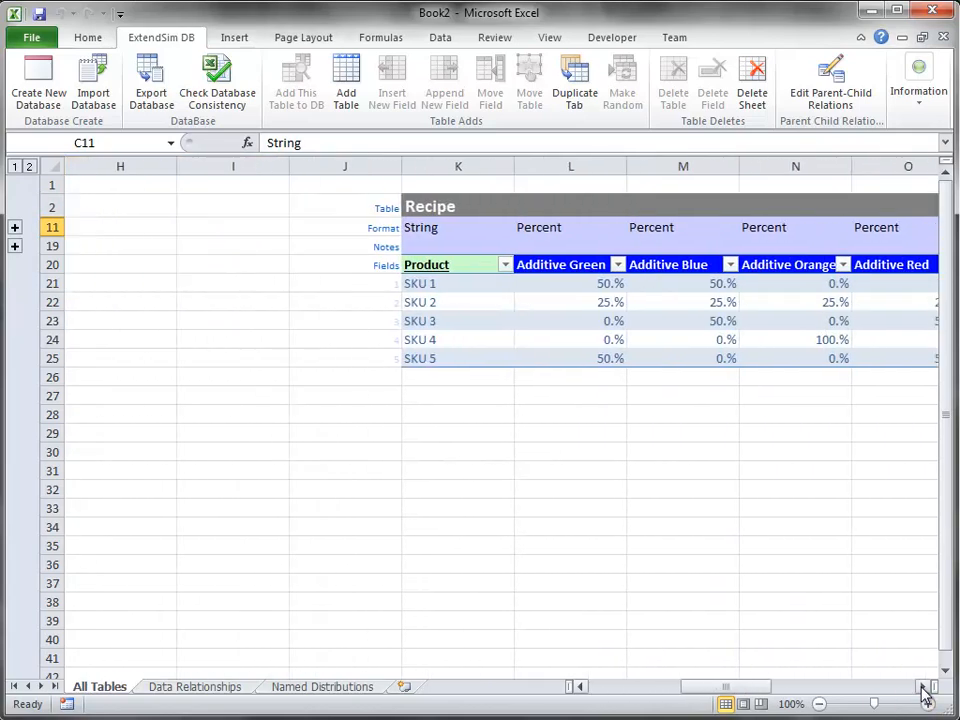
pyautogui.click(193, 228)
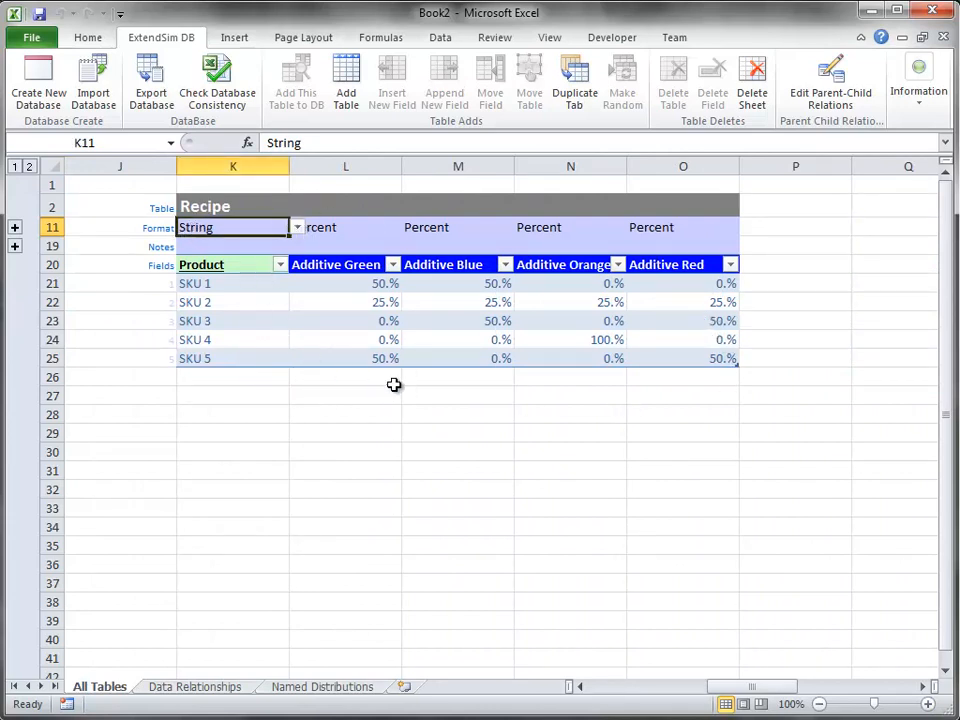
pyautogui.moveTo(752, 690); pyautogui.dragTo(632, 688)
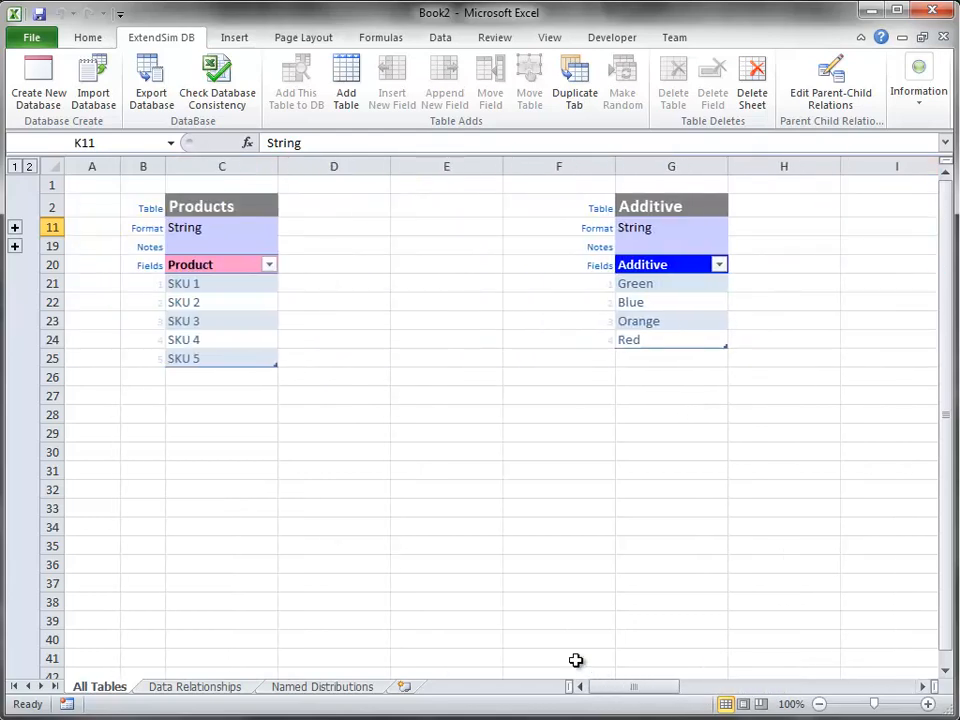
# - Expand the grouped property rows above the table fields to inspect the table and field settings, and collapse them again
pyautogui.click(16, 229)
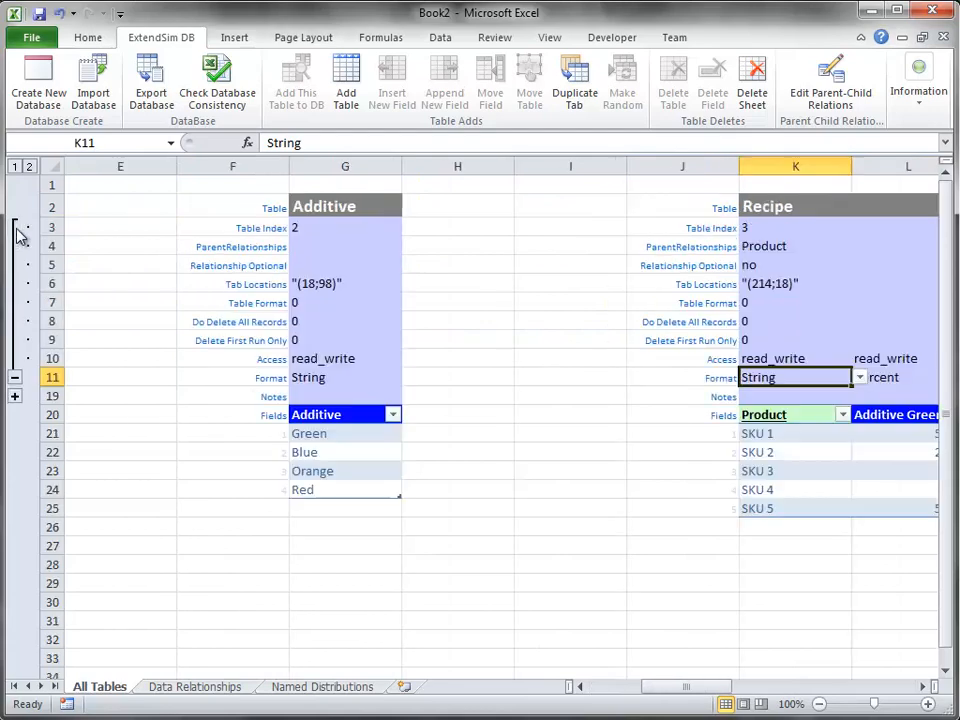
pyautogui.click(17, 394)
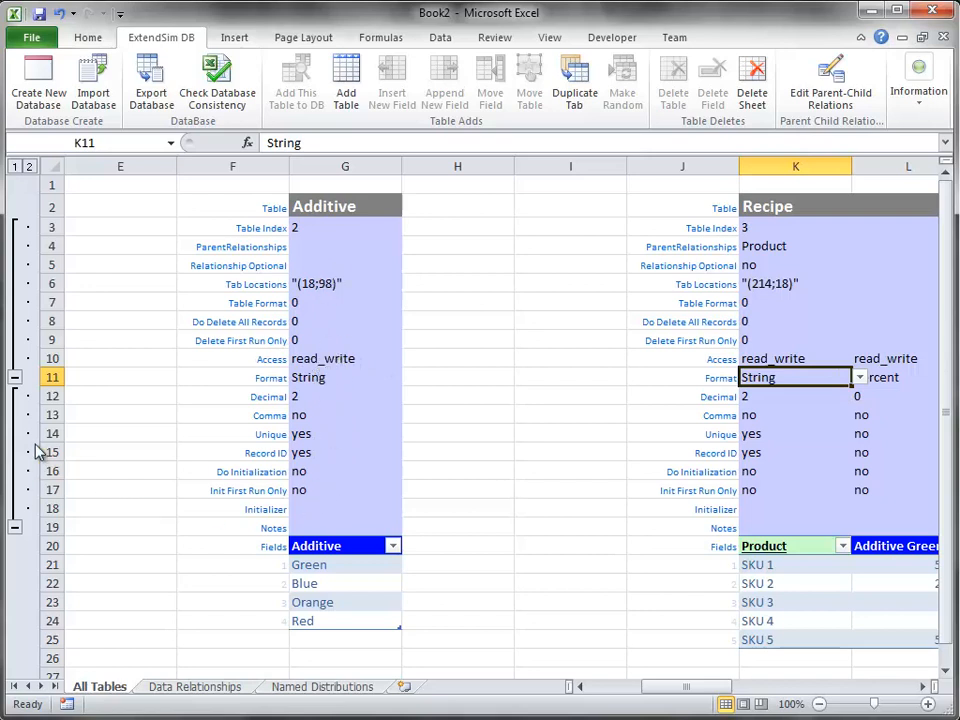
pyautogui.click(16, 527)
pyautogui.click(16, 378)
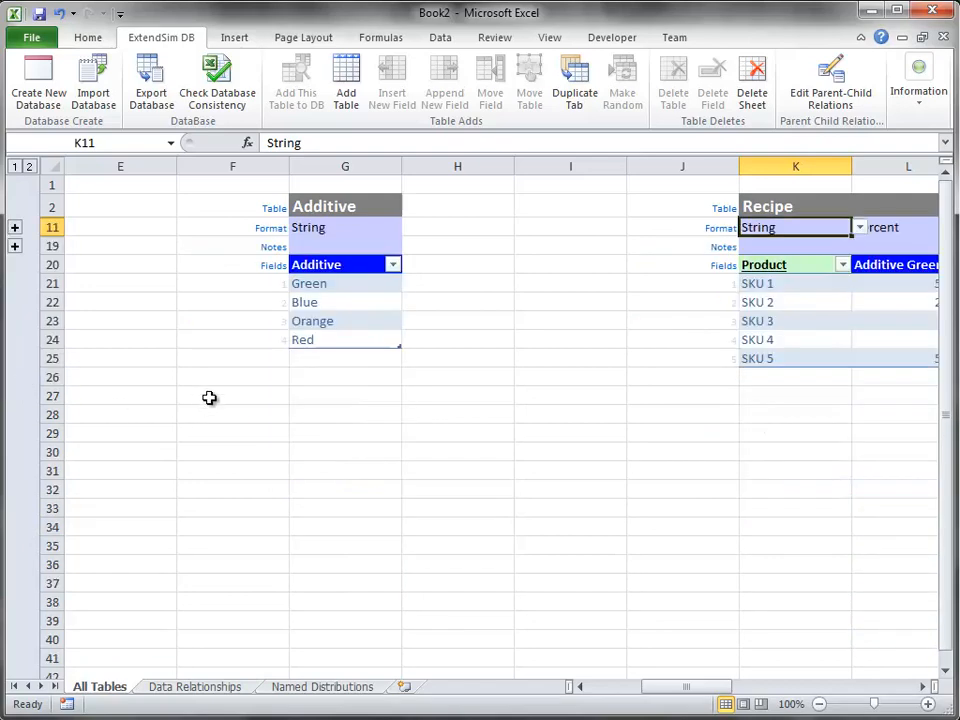
# - Add a database table named Interarrival with 2 fields between the Additive and Recipe tables
pyautogui.click(440, 321)
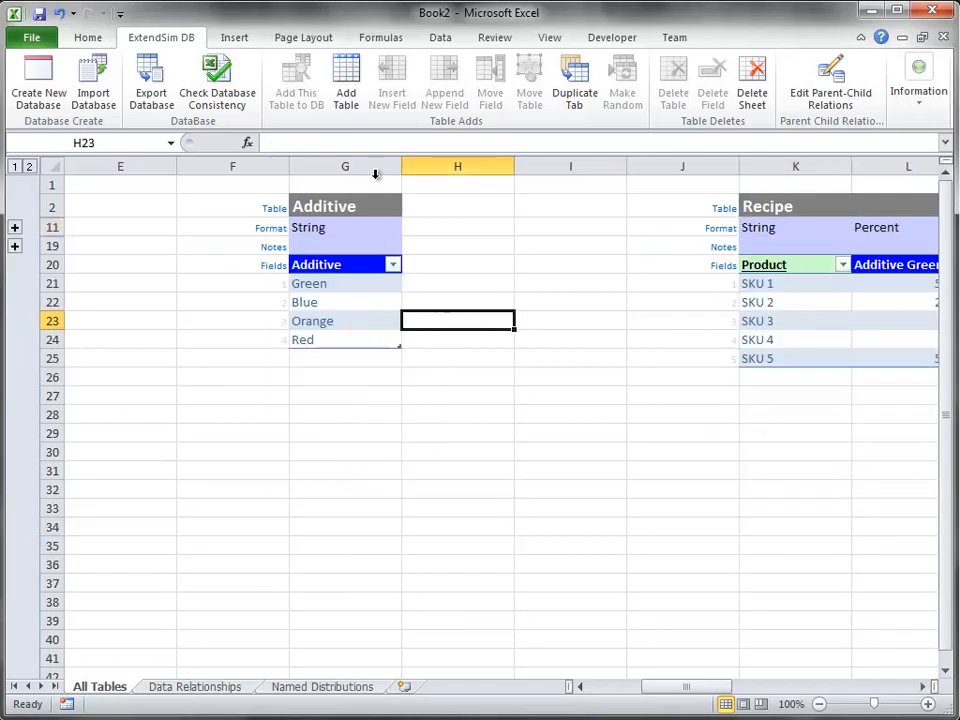
pyautogui.click(348, 95)
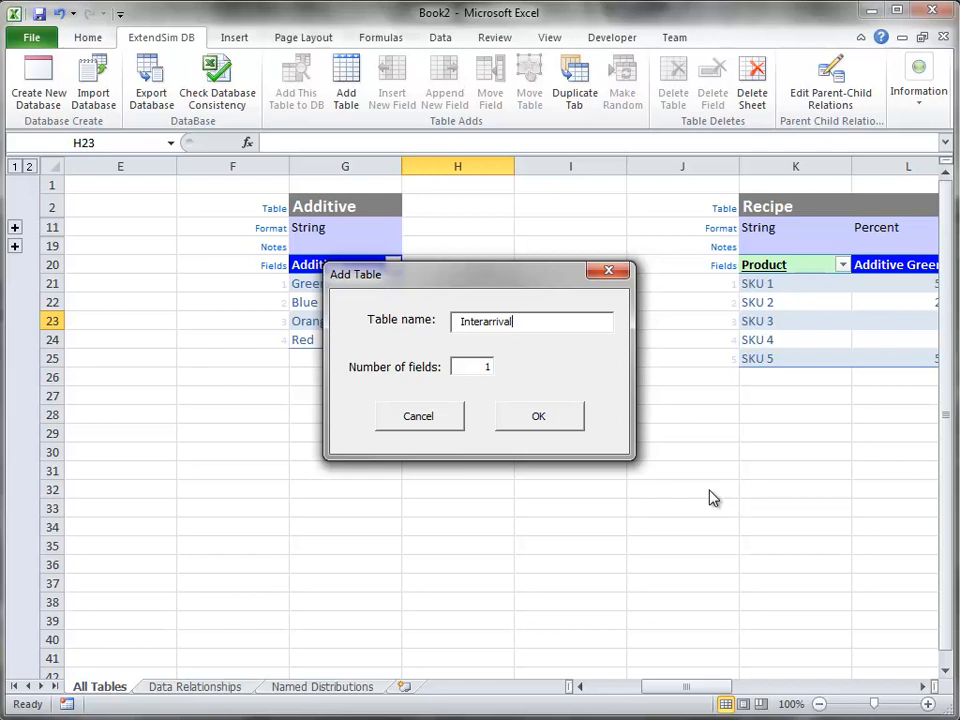
pyautogui.doubleClick(487, 367)
pyautogui.click(553, 416)
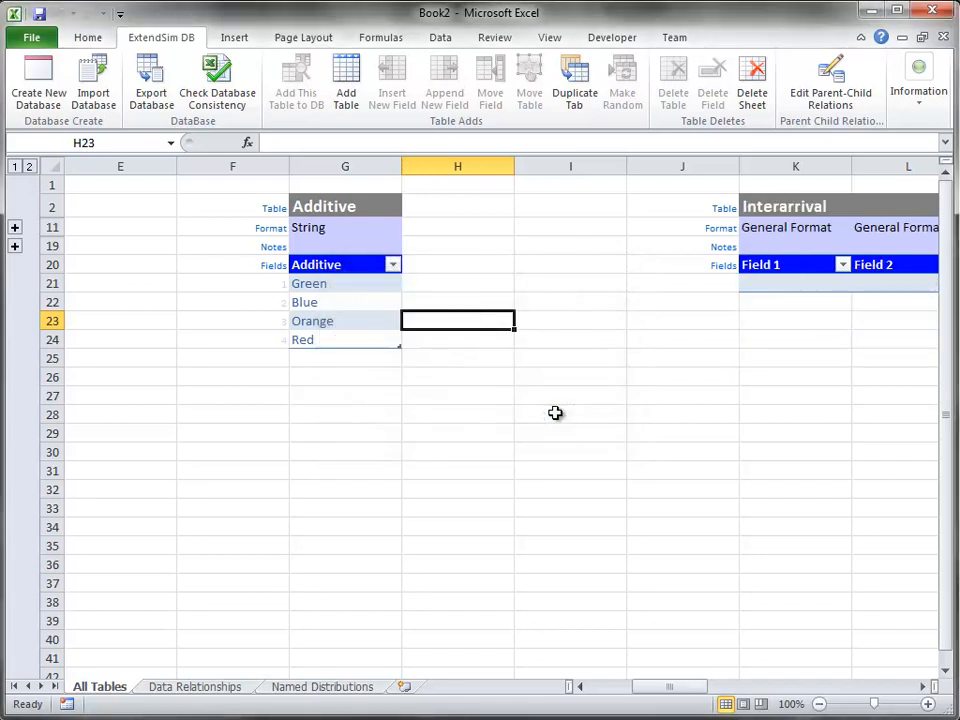
# - Set the format of the second field in the Interarrival table to String
pyautogui.click(923, 687)
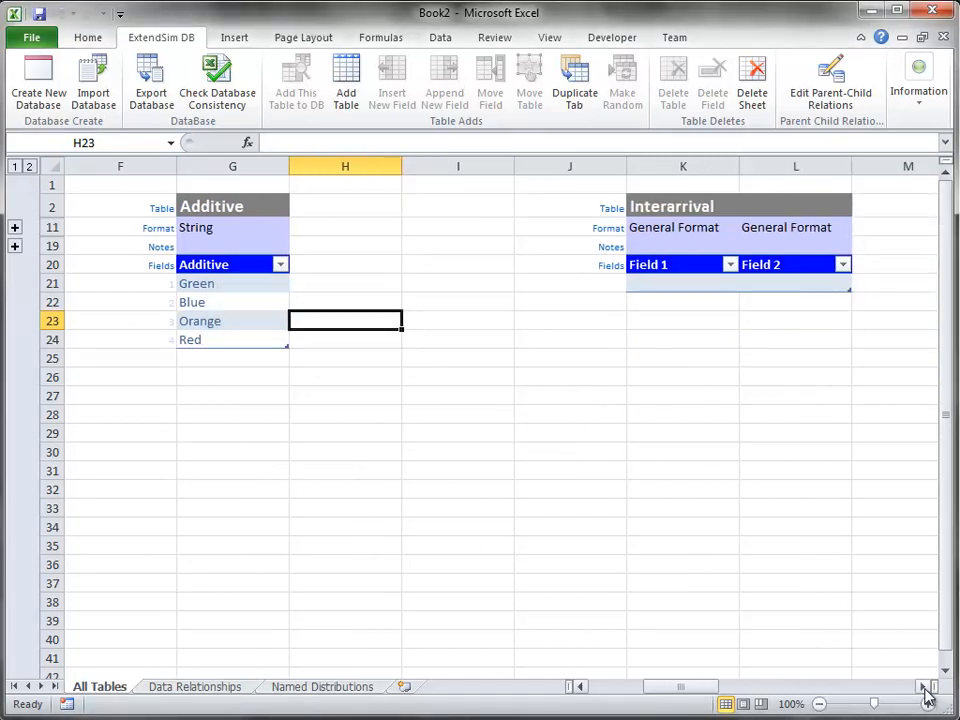
pyautogui.click(925, 689)
pyautogui.click(743, 469)
pyautogui.click(586, 223)
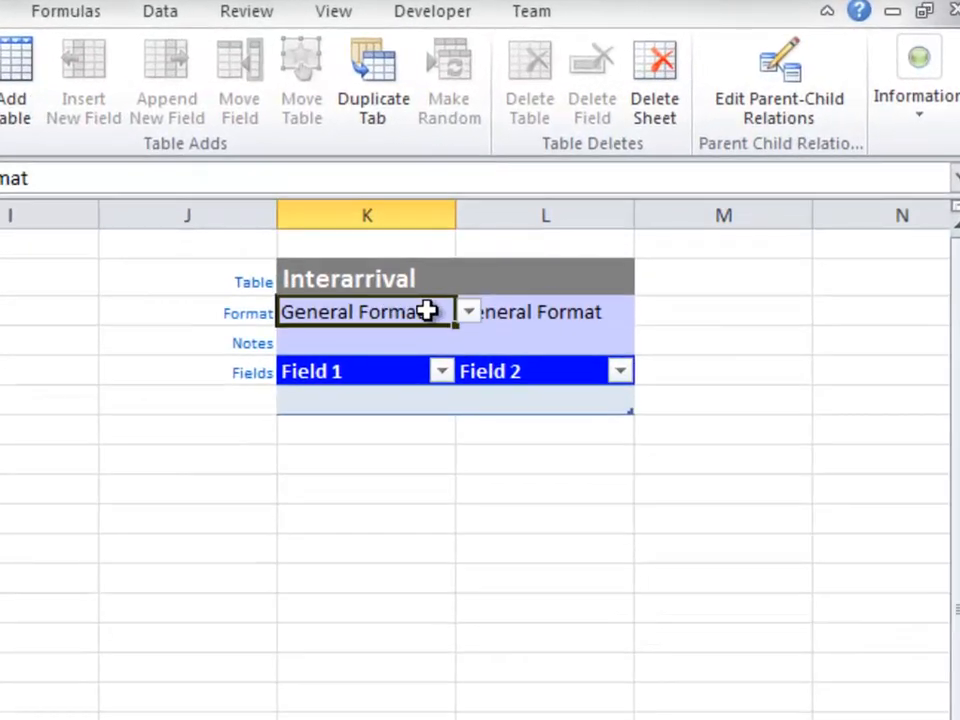
pyautogui.click(530, 313)
pyautogui.click(646, 314)
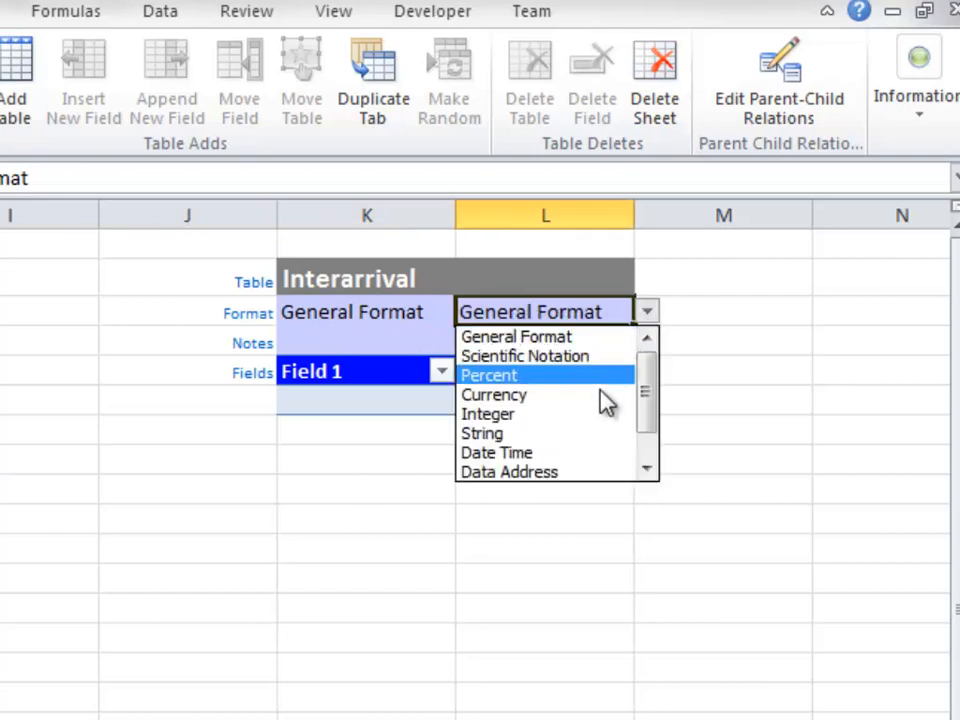
pyautogui.click(585, 433)
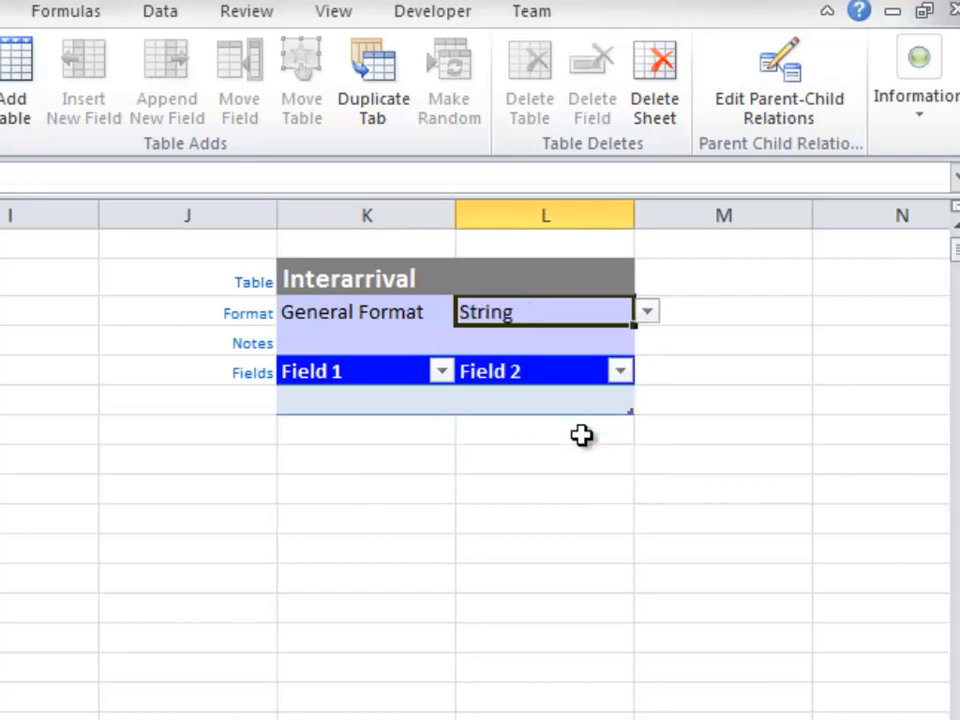
# - Rename the Interarrival table's first field as Interarrival Time and its second field as Product
pyautogui.doubleClick(386, 369)
pyautogui.moveTo(388, 369); pyautogui.dragTo(244, 356)
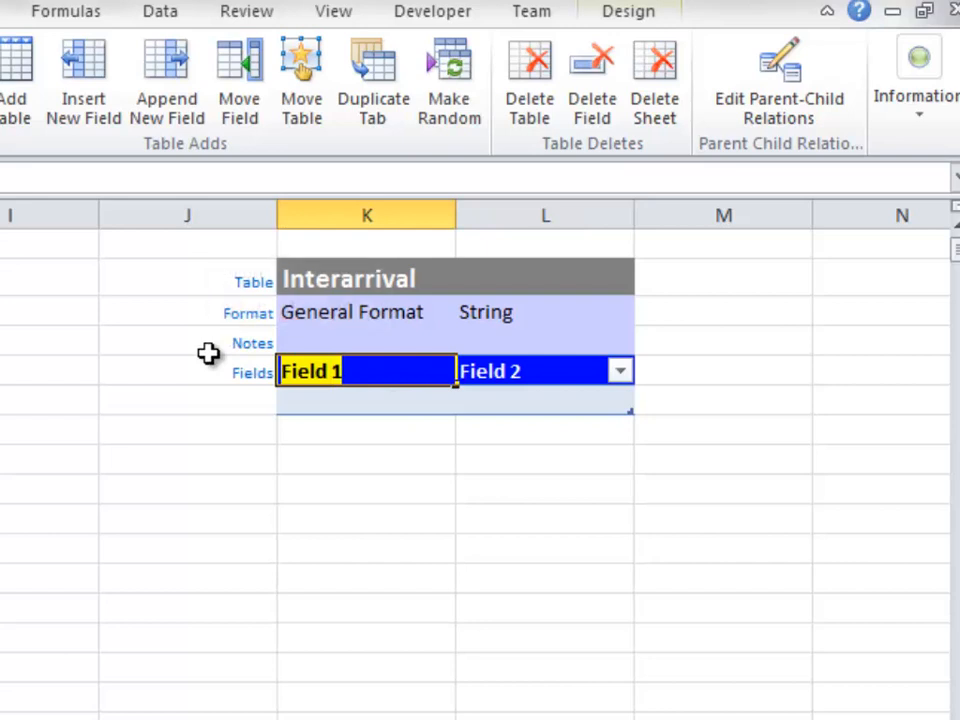
pyautogui.write('Interarrival Time')
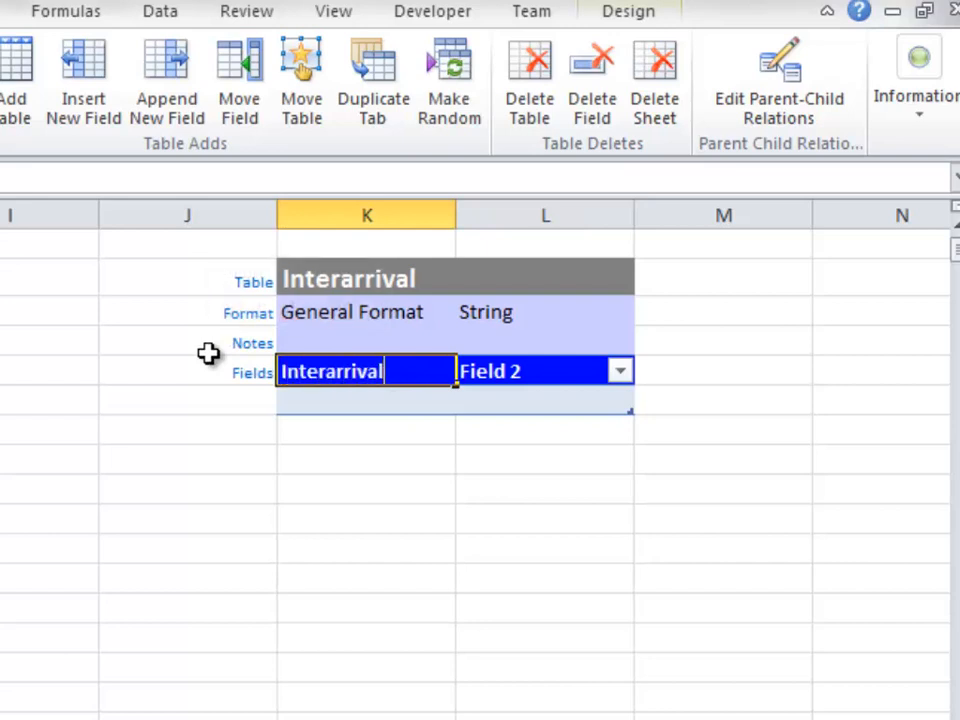
pyautogui.doubleClick(474, 369)
pyautogui.moveTo(527, 371); pyautogui.dragTo(445, 371)
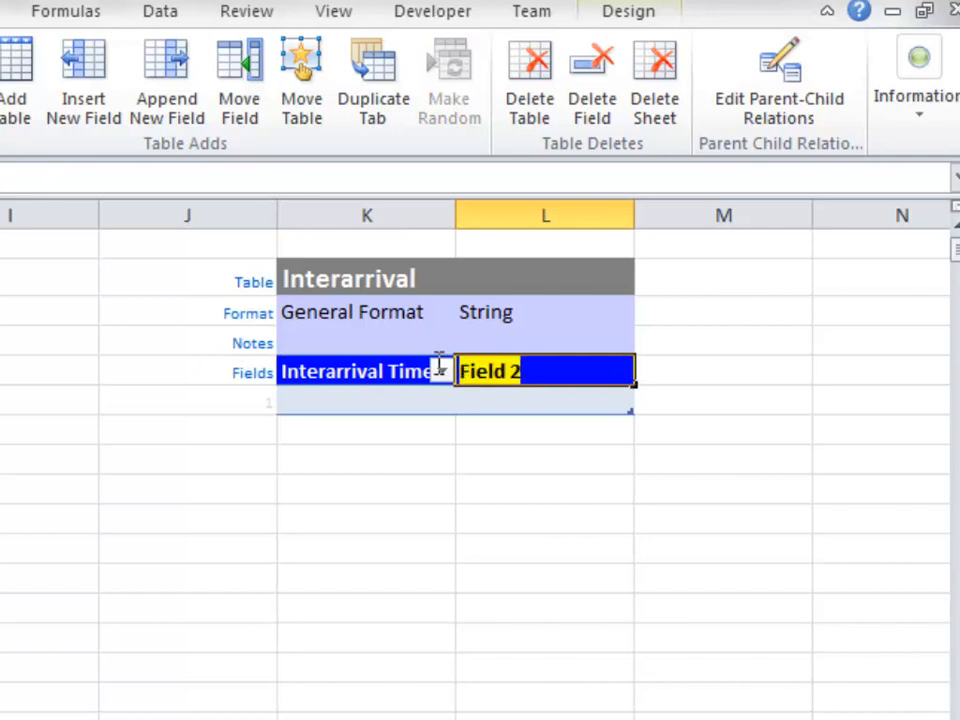
pyautogui.write('Product')
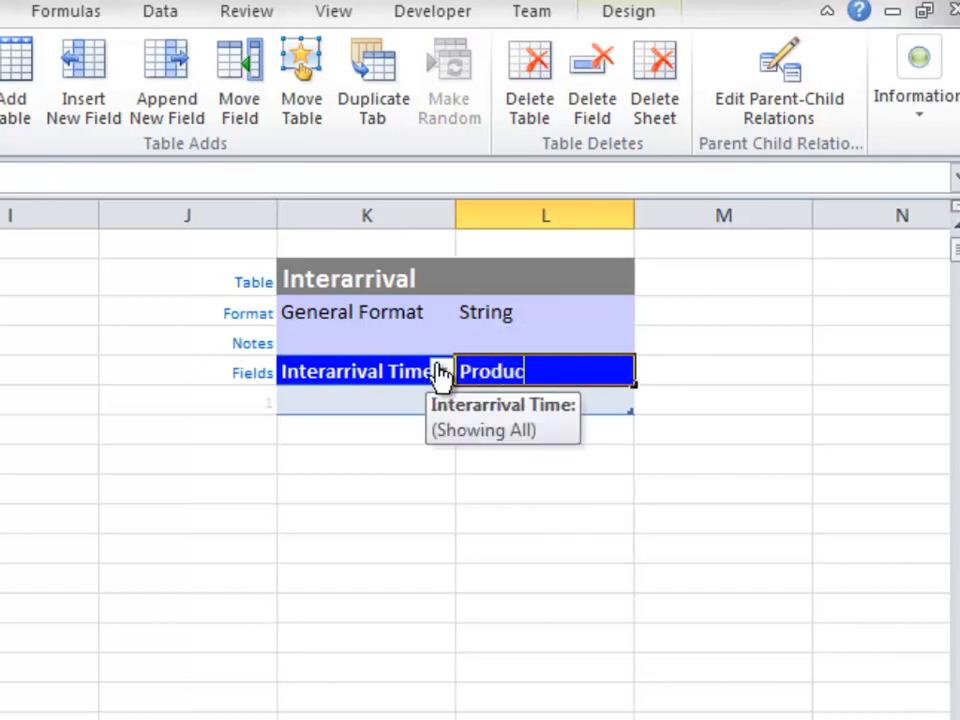
pyautogui.click(560, 462)
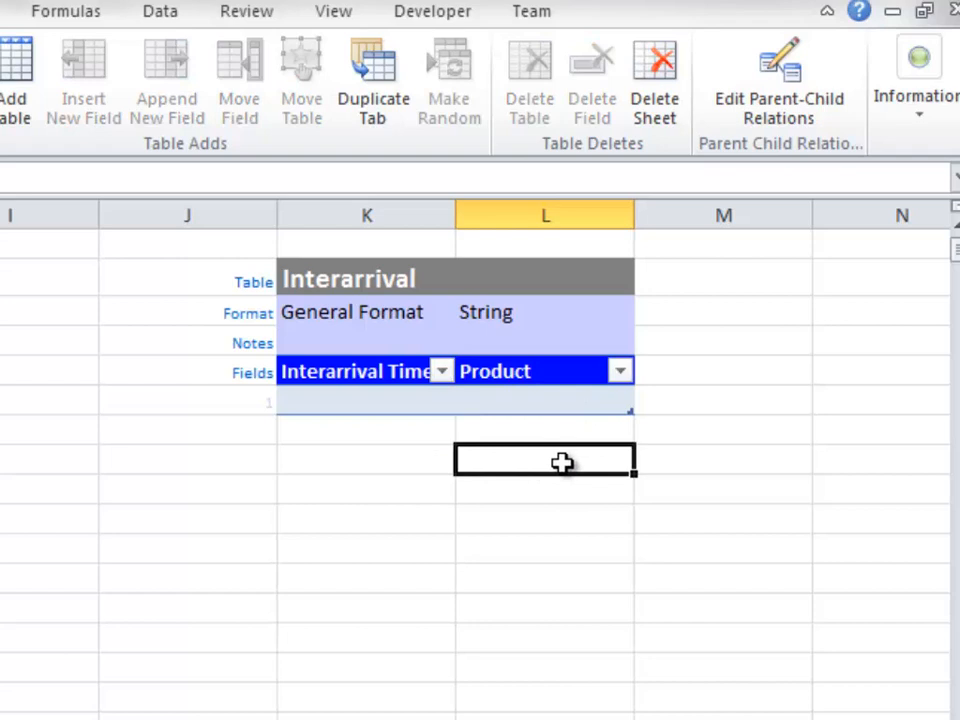
# - Add a parent-child relationship with the Interarrival table's Product field as child and the Products table's Product field as parent
pyautogui.click(591, 399)
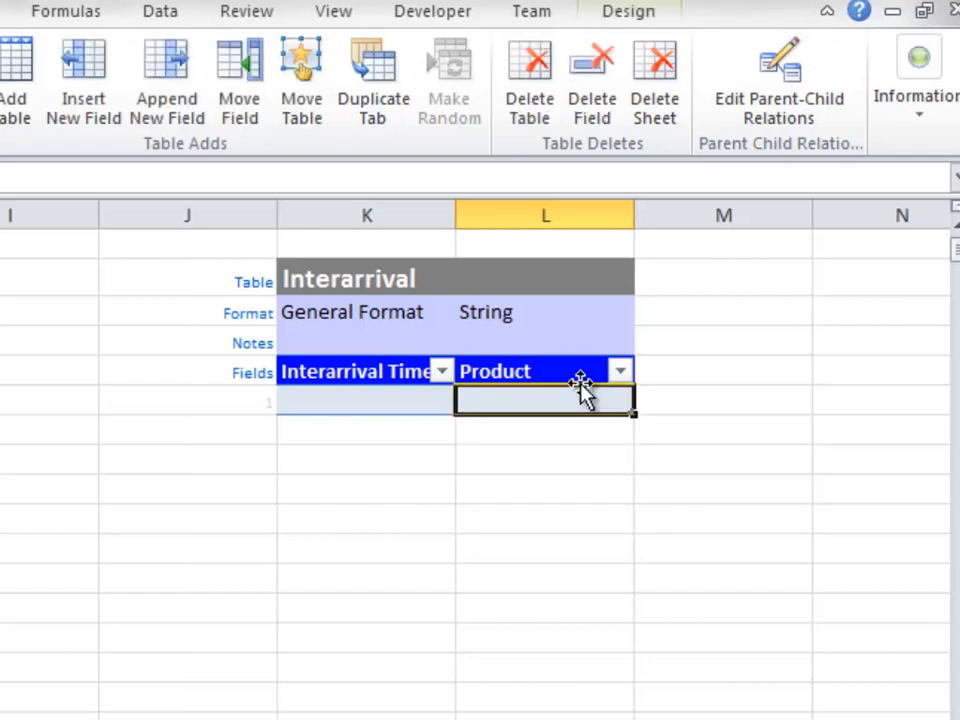
pyautogui.click(571, 374)
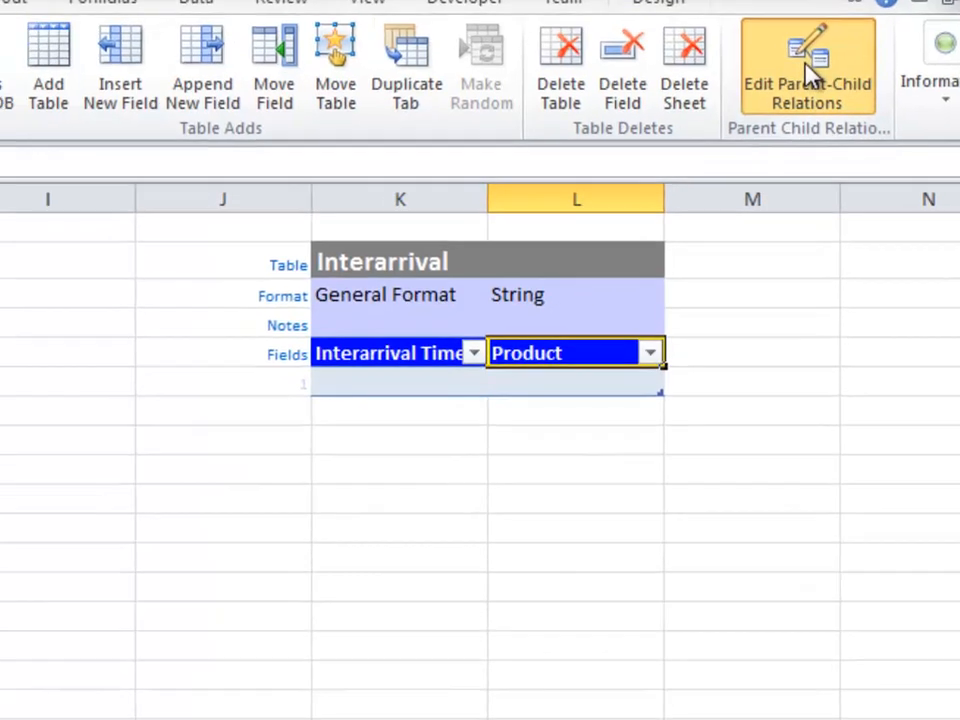
pyautogui.click(812, 75)
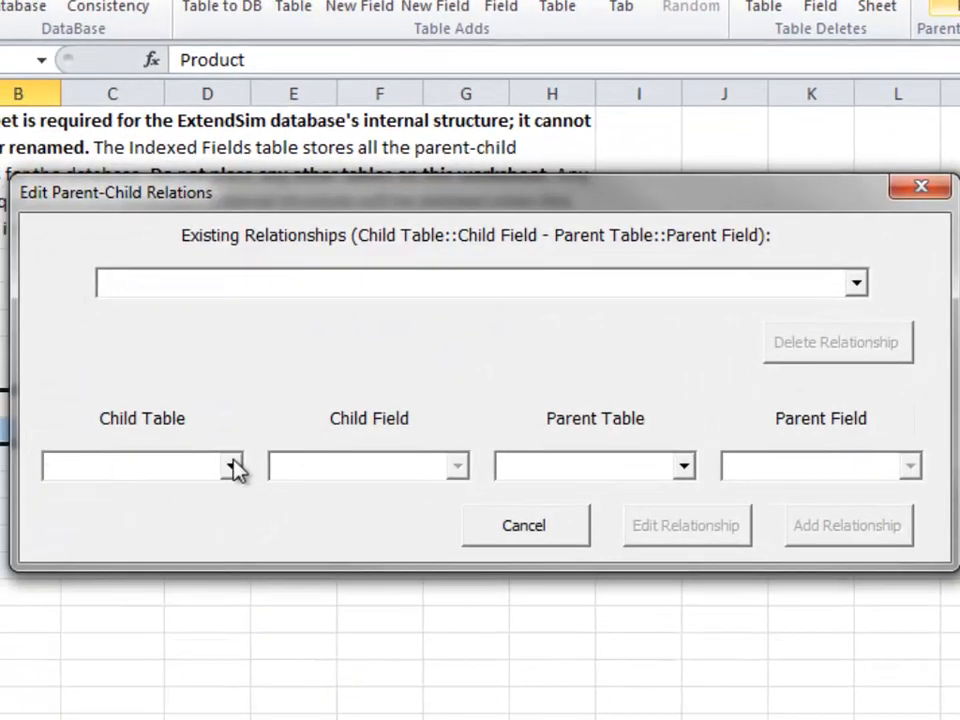
pyautogui.click(233, 466)
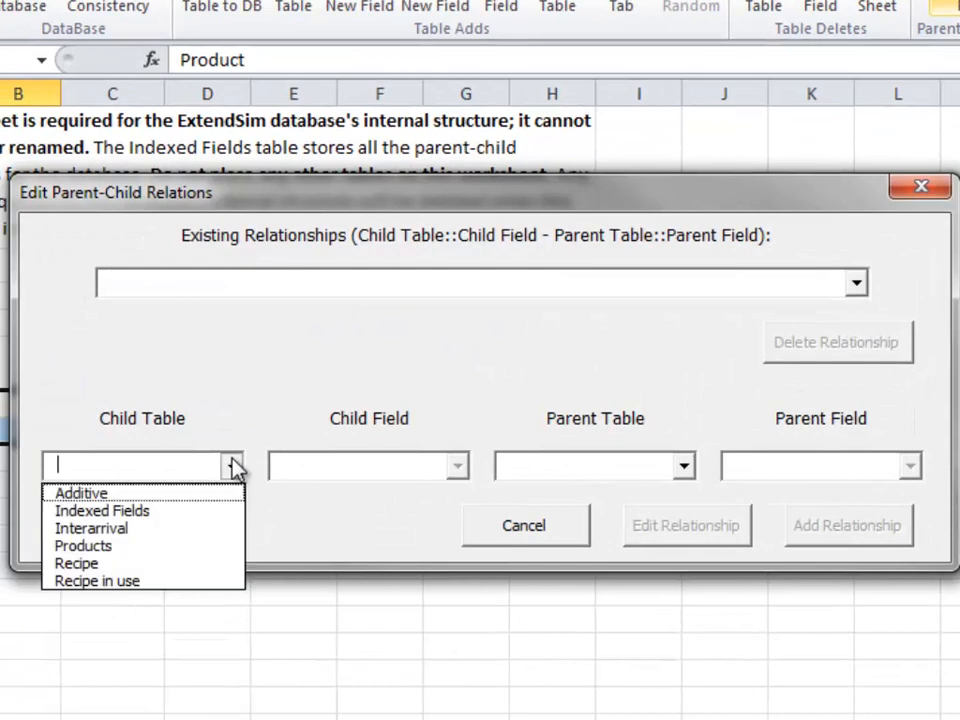
pyautogui.click(161, 529)
pyautogui.click(457, 468)
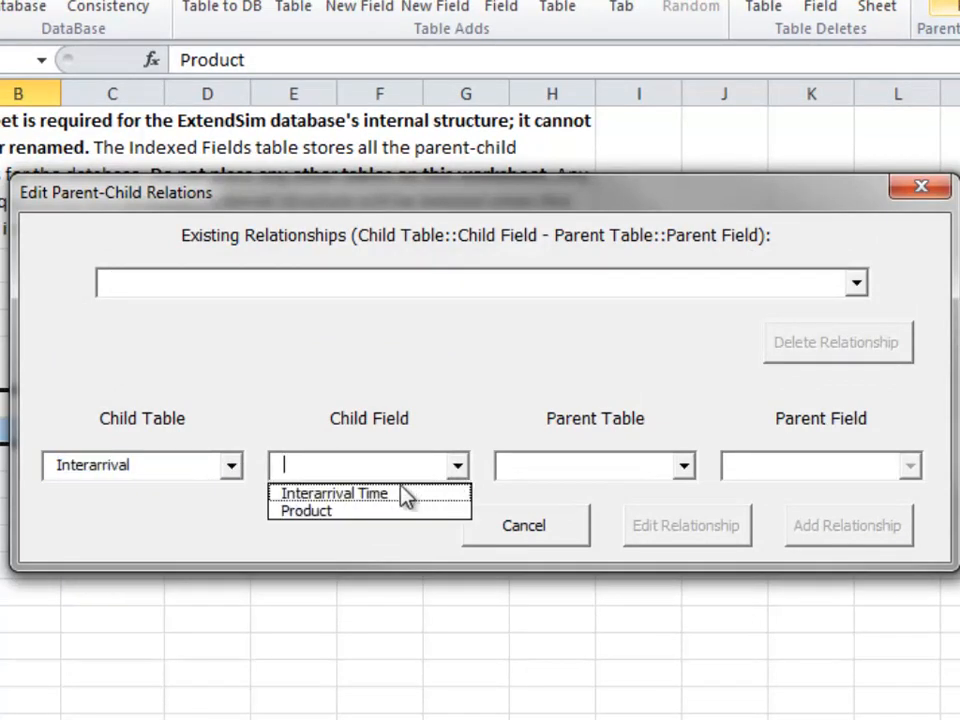
pyautogui.click(387, 511)
pyautogui.click(684, 468)
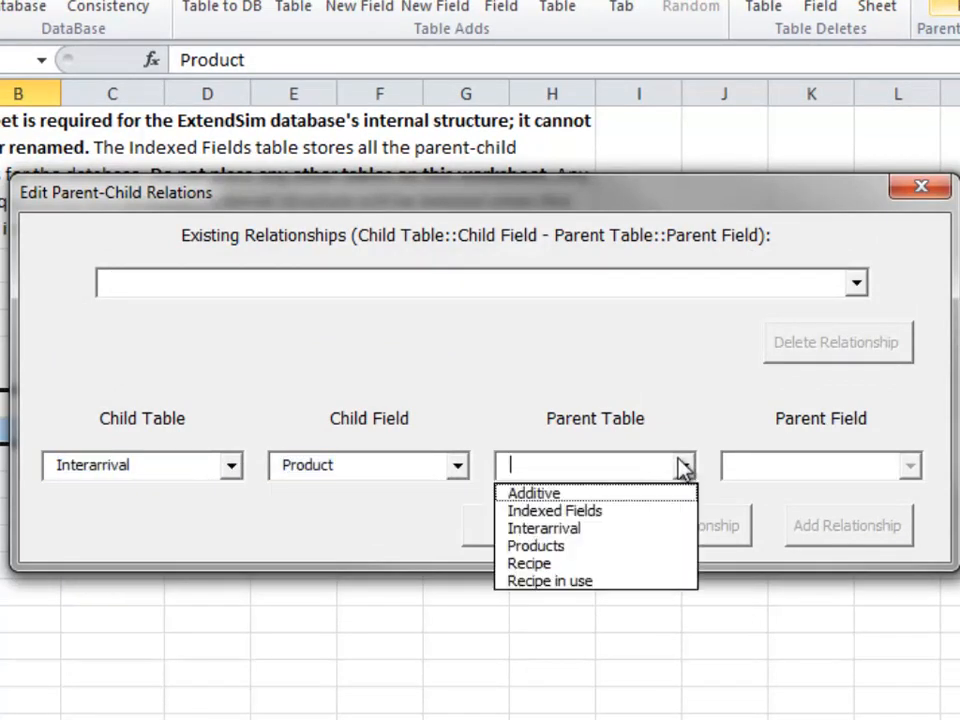
pyautogui.click(586, 548)
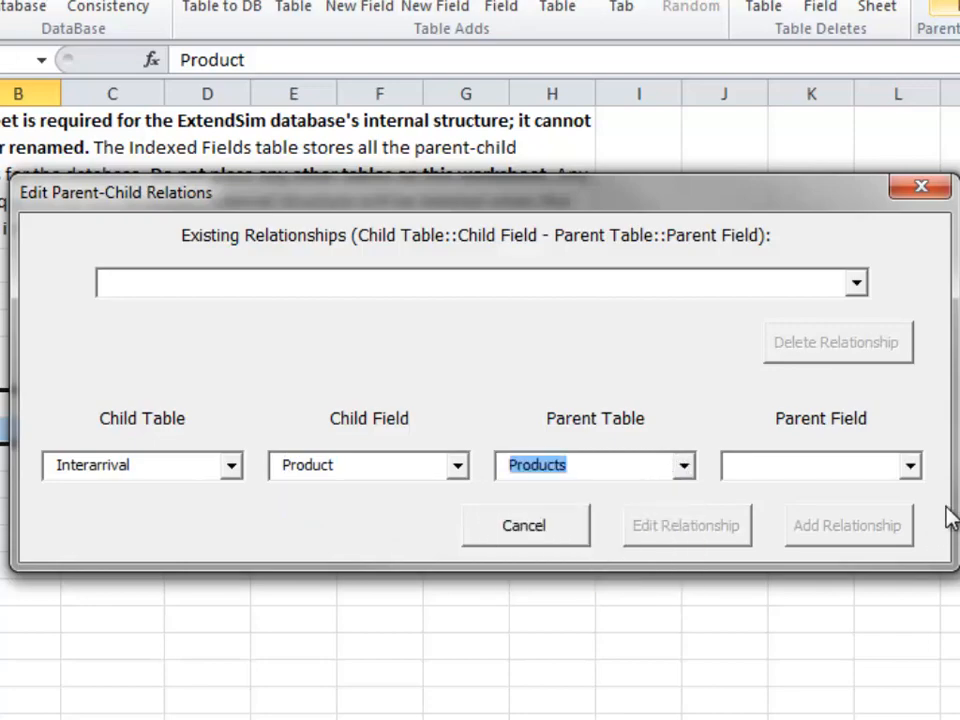
pyautogui.click(910, 466)
pyautogui.click(761, 493)
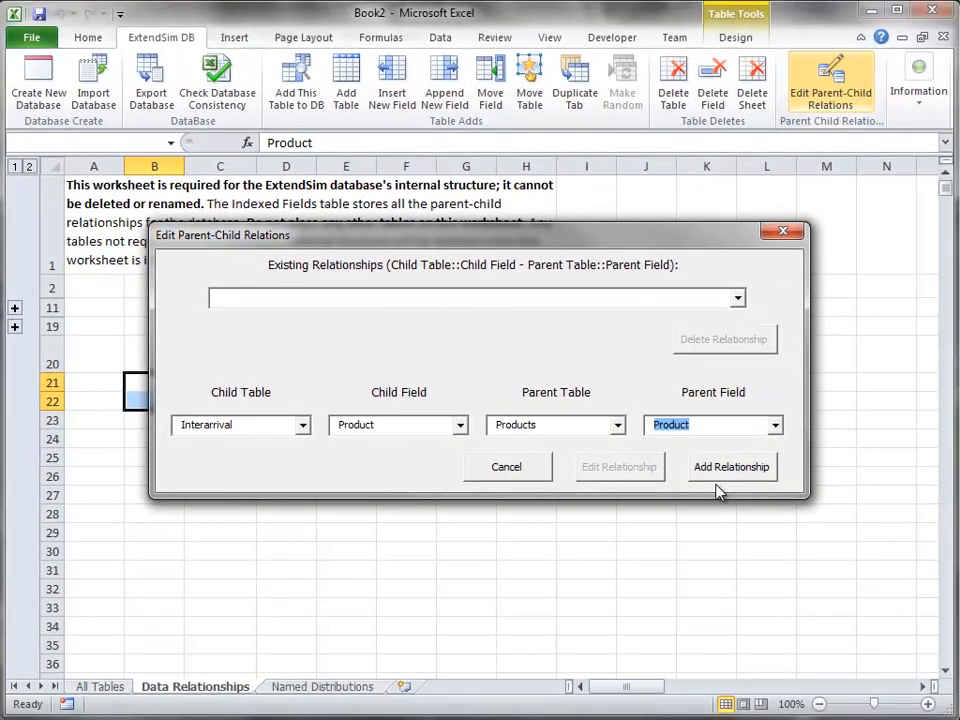
pyautogui.click(756, 490)
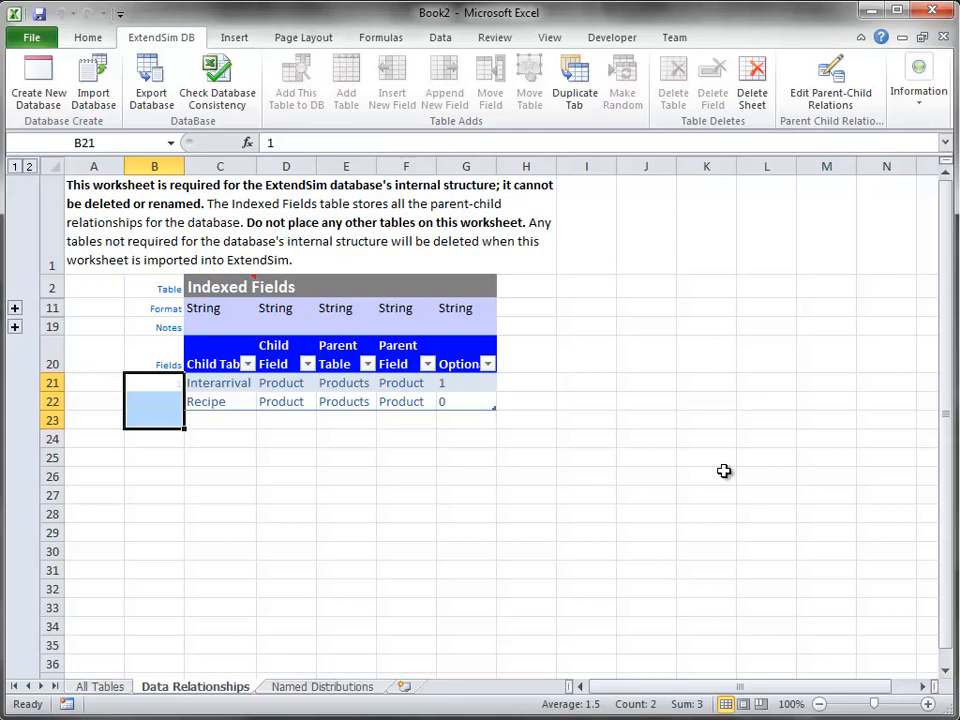
# - On the All Tables sheet, fill the Interarrival table's Product field with SKU 1 through SKU 5 in five consecutive records
pyautogui.click(102, 687)
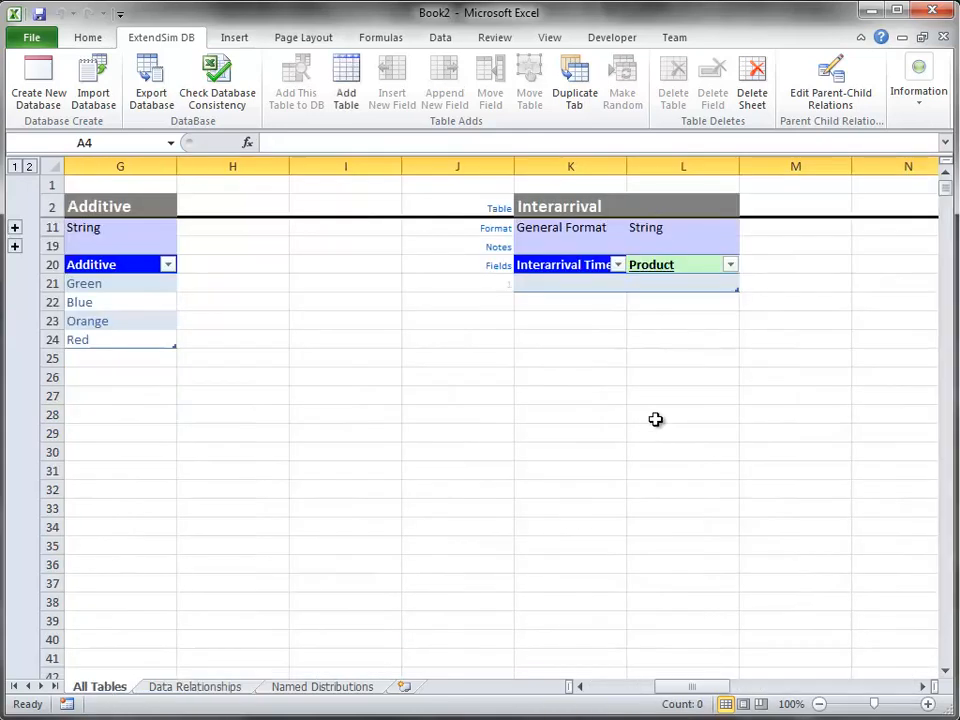
pyautogui.click(676, 358)
pyautogui.click(701, 283)
pyautogui.click(748, 285)
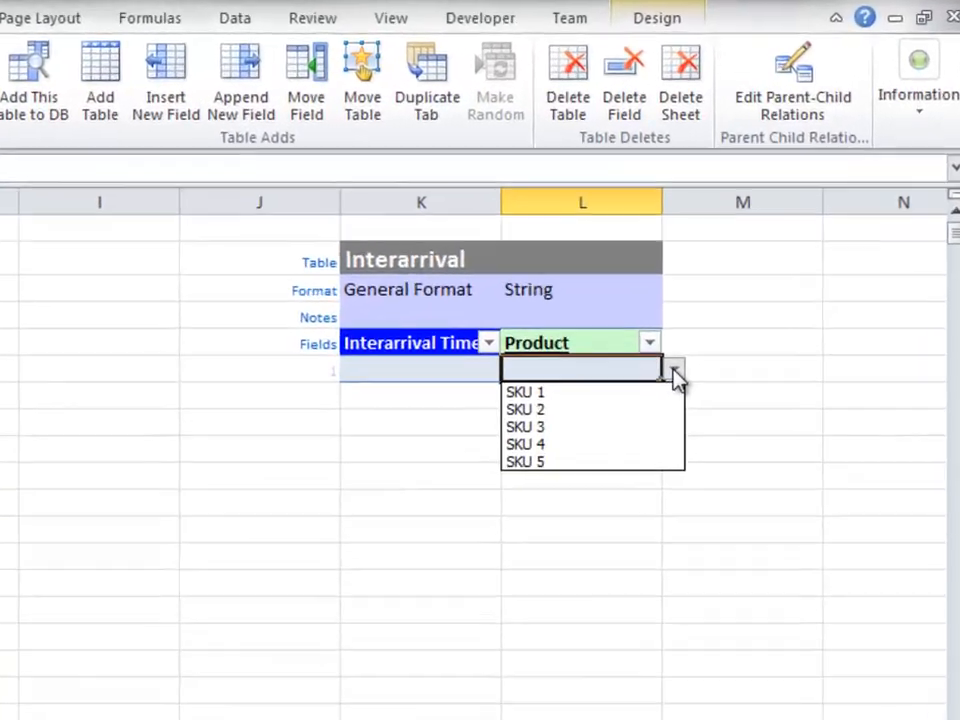
pyautogui.click(605, 392)
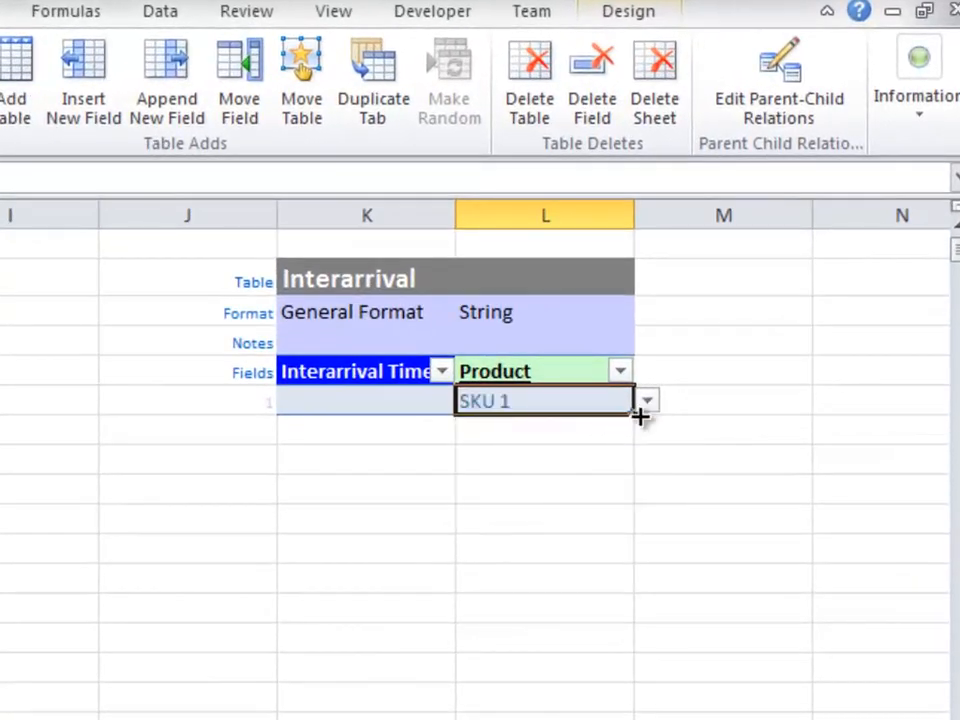
pyautogui.moveTo(639, 416); pyautogui.dragTo(640, 525)
pyautogui.click(688, 498)
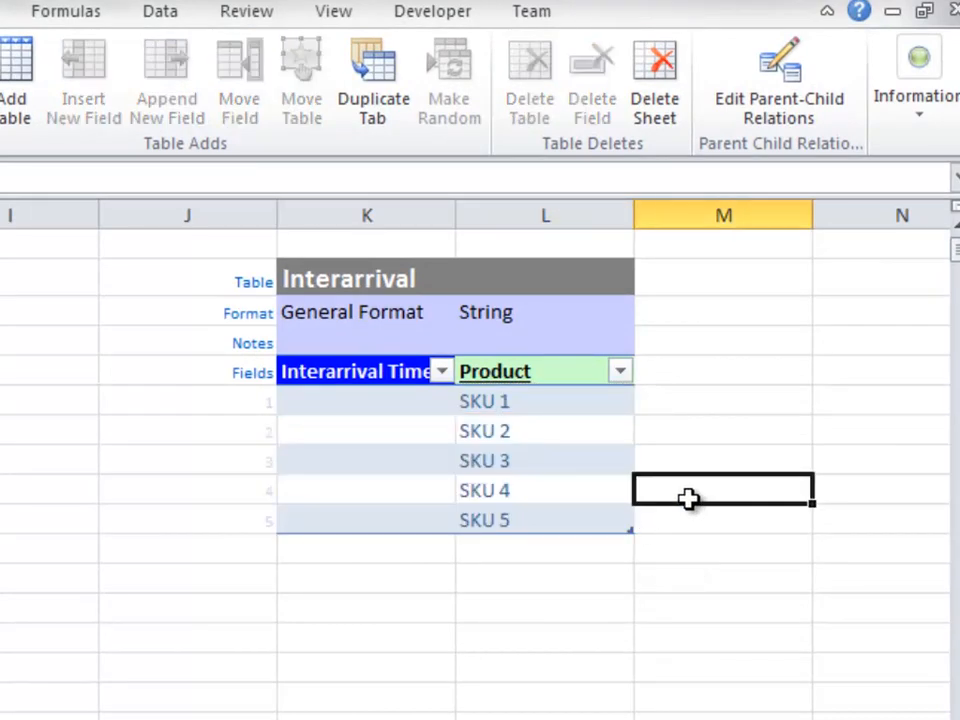
# - Enter interarrival times 1, 2, 3, 4 and 5 for the five records of the Interarrival table
pyautogui.click(398, 410)
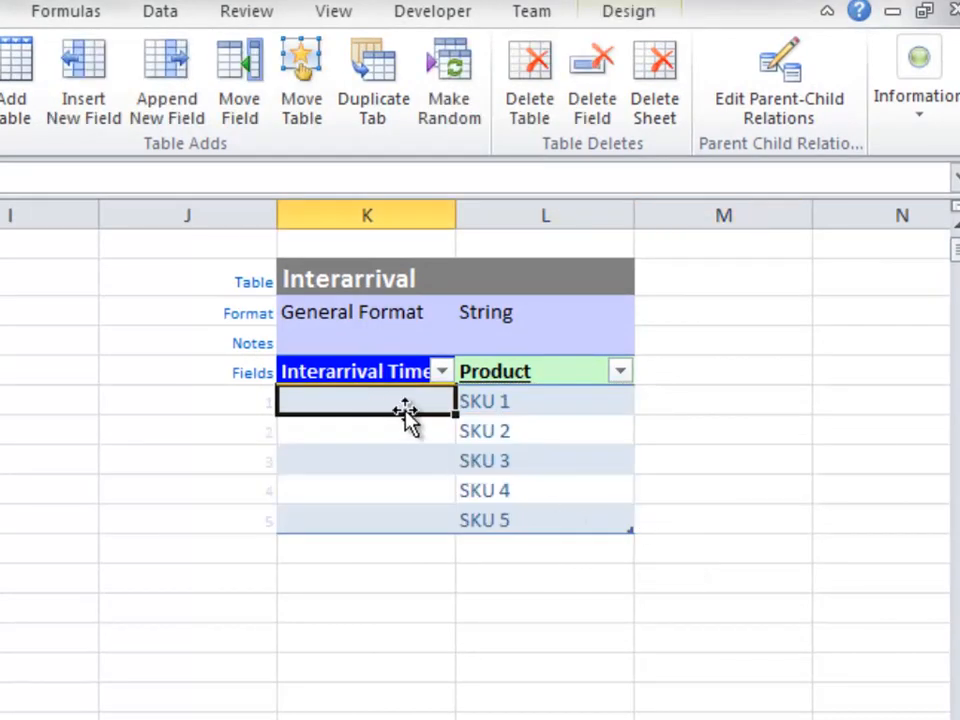
pyautogui.write('1 2 3 4 5')
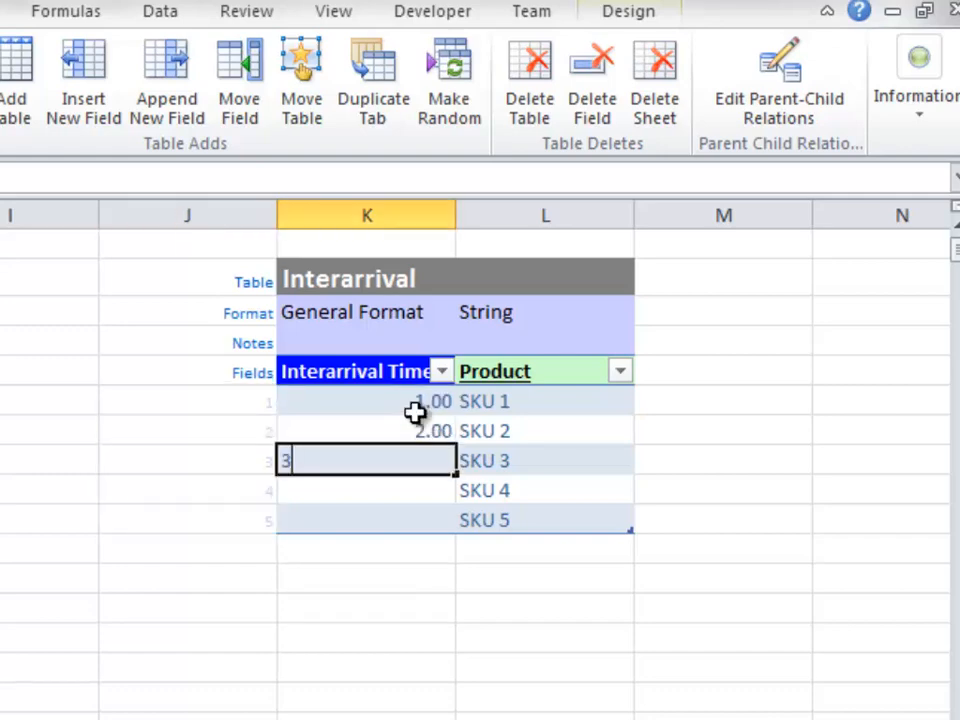
pyautogui.click(392, 583)
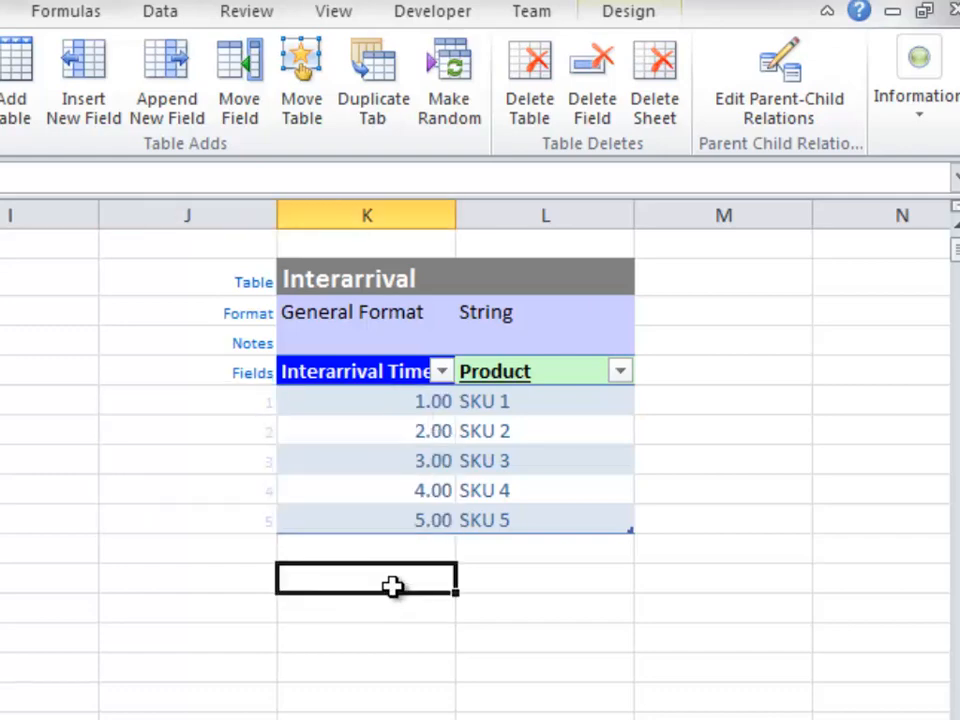
# - Make the SKU 1 interarrival time random with an Exponential distribution and a mean of 15
pyautogui.click(422, 401)
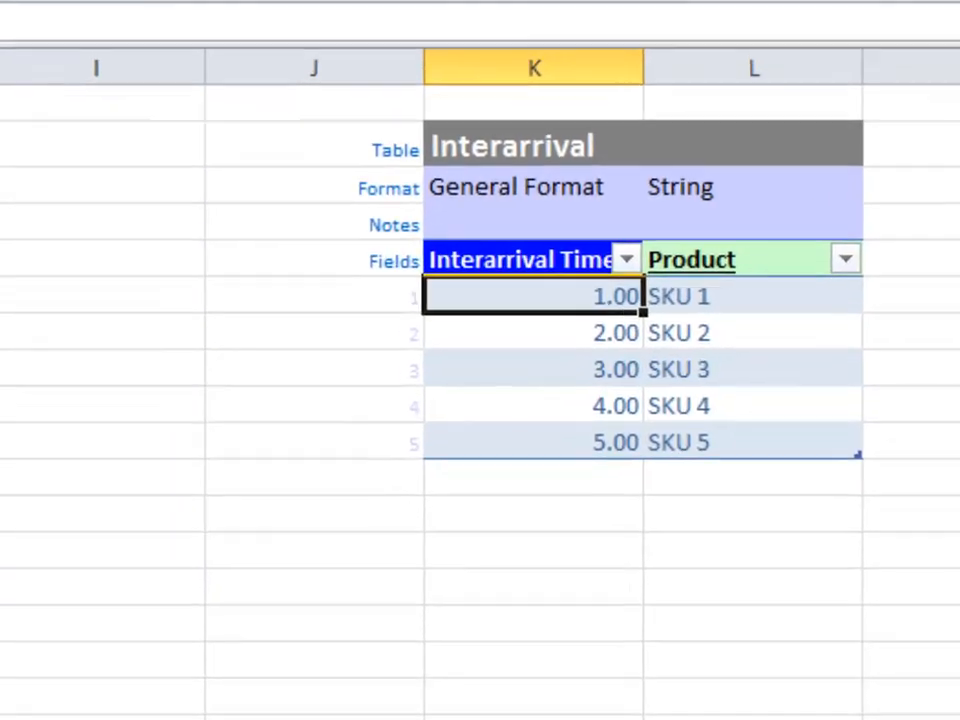
pyautogui.click(449, 82)
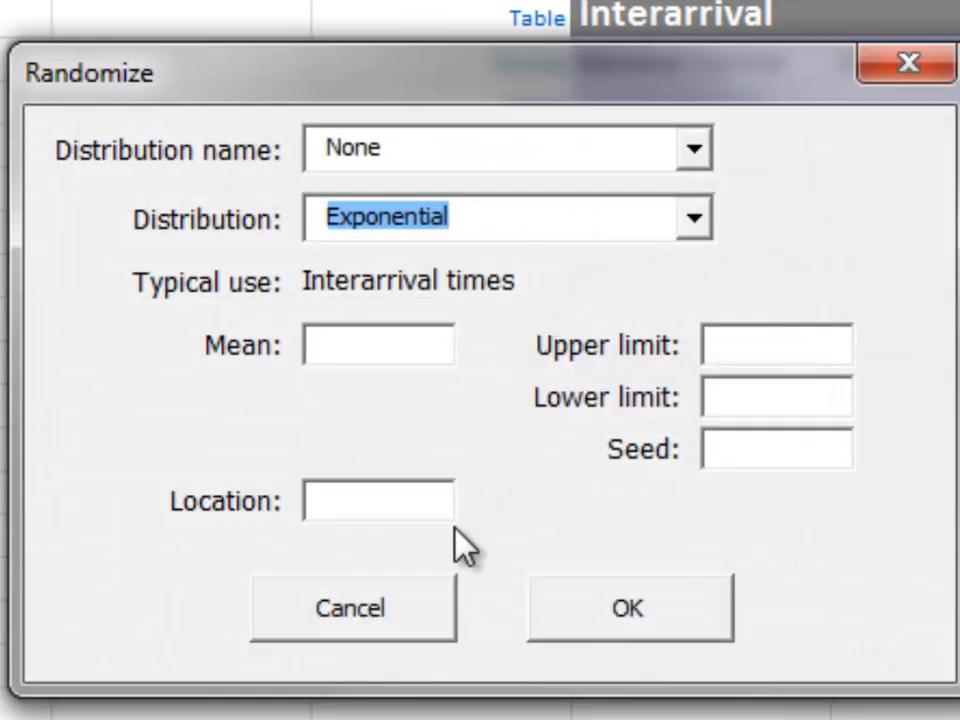
pyautogui.click(417, 340)
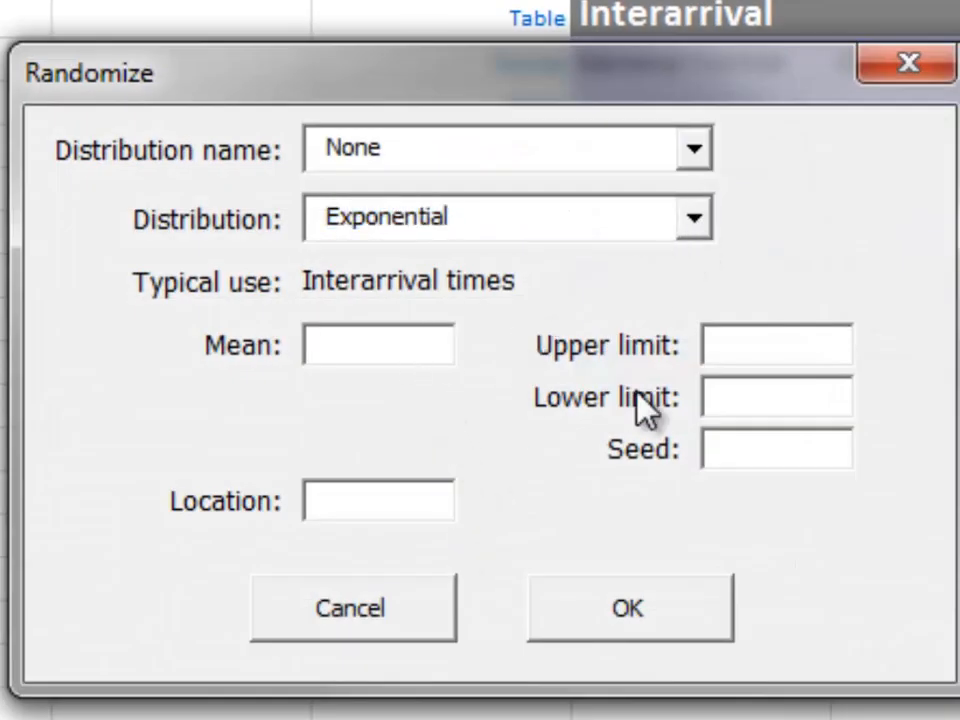
pyautogui.write('15')
pyautogui.click(632, 590)
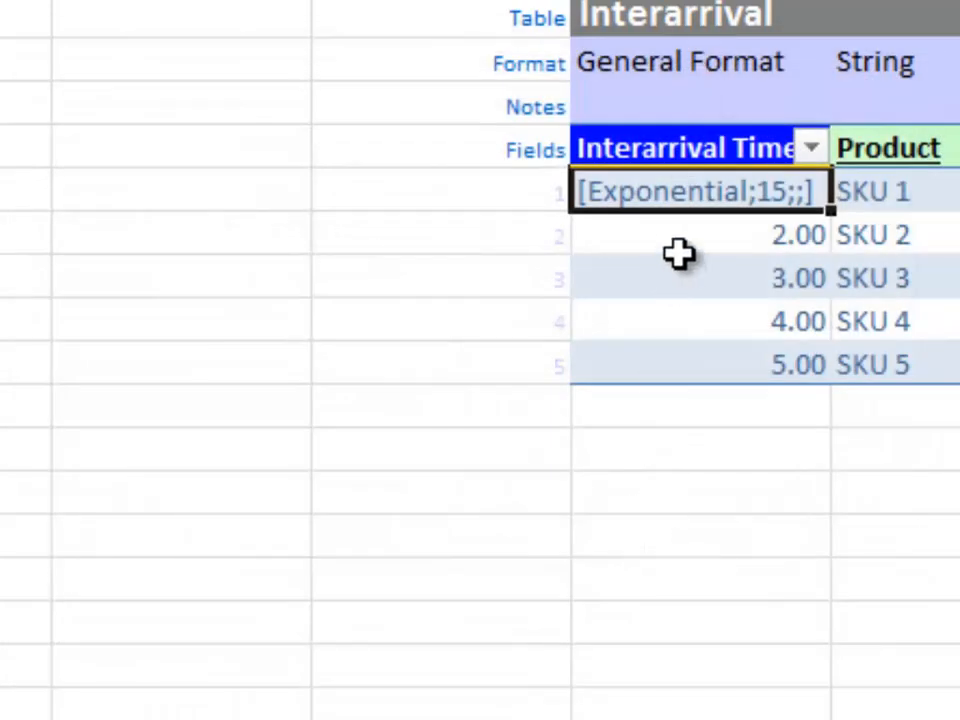
# - Make the SKU 2 interarrival time random with an Exponential distribution and a mean of 12
pyautogui.doubleClick(688, 236)
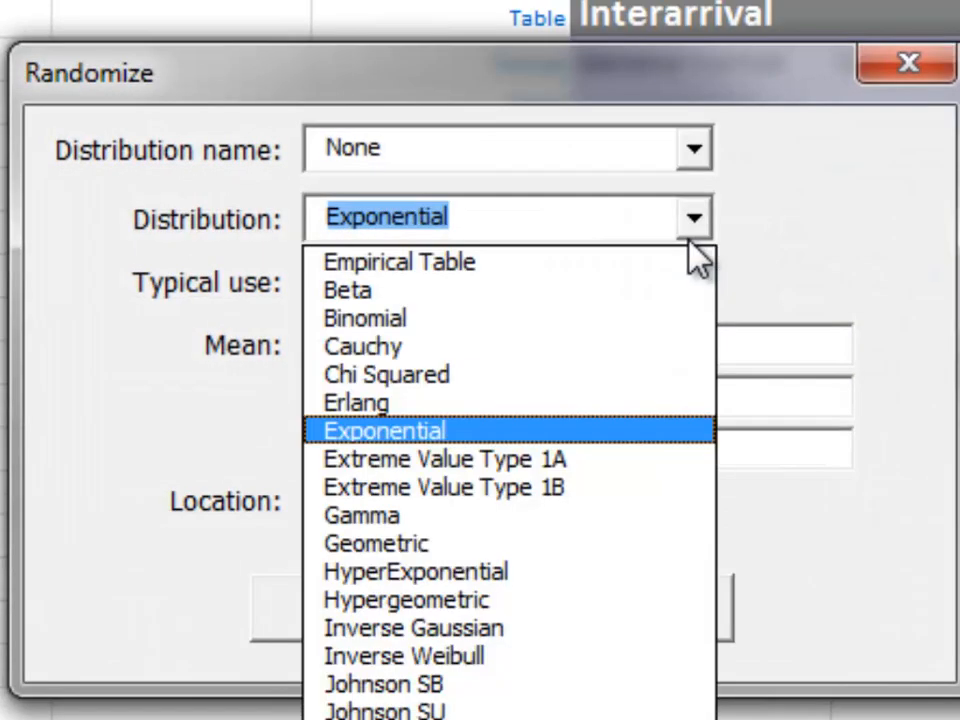
pyautogui.click(555, 219)
pyautogui.click(437, 342)
pyautogui.write('12')
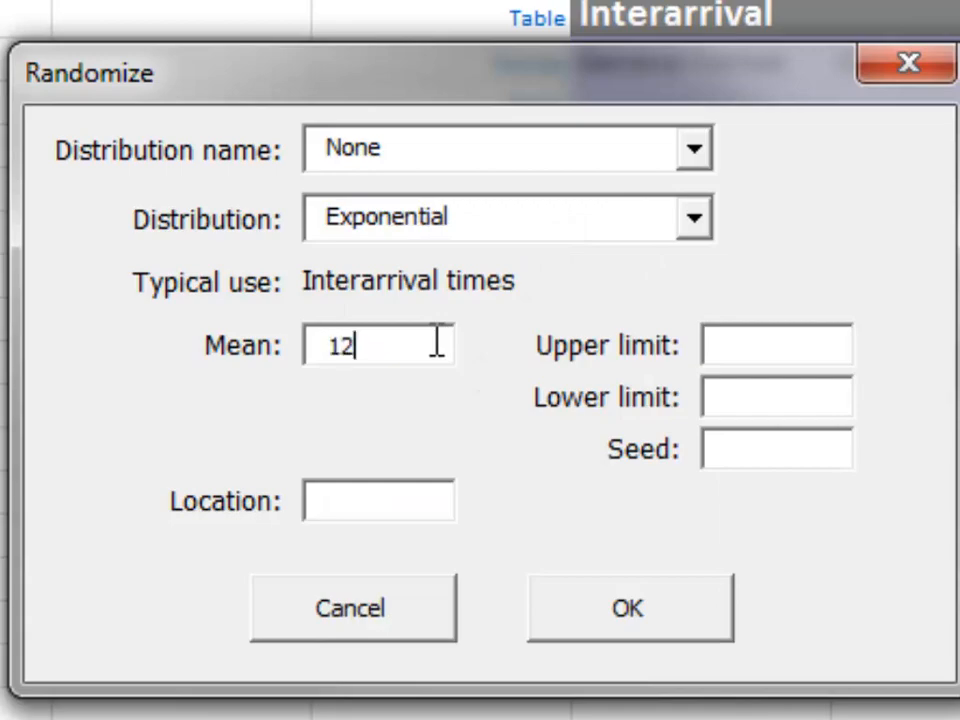
pyautogui.click(698, 607)
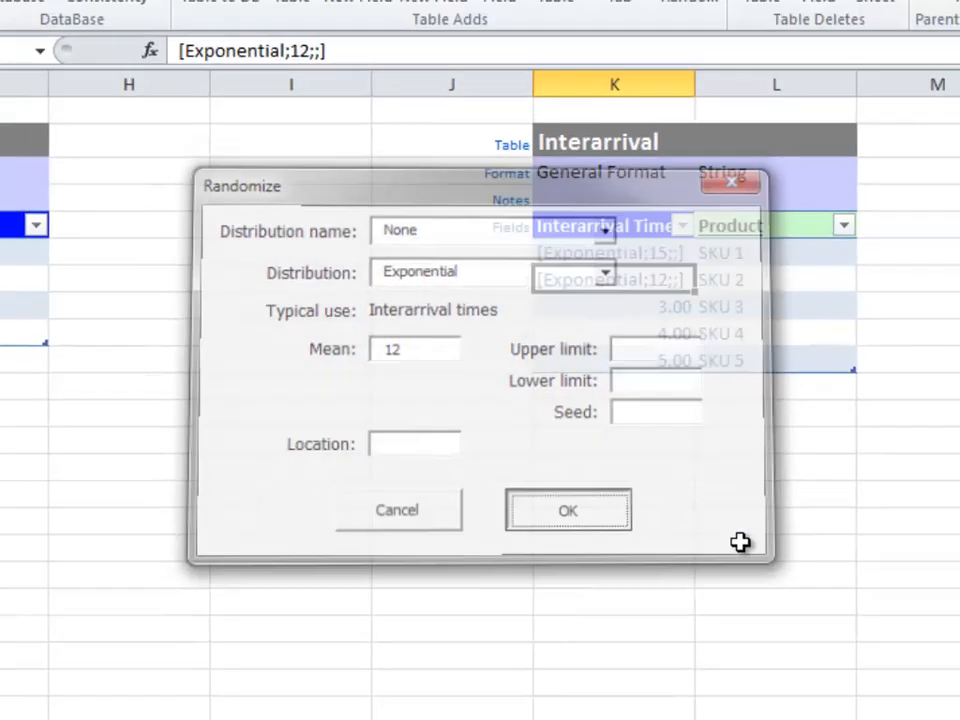
pyautogui.click(696, 488)
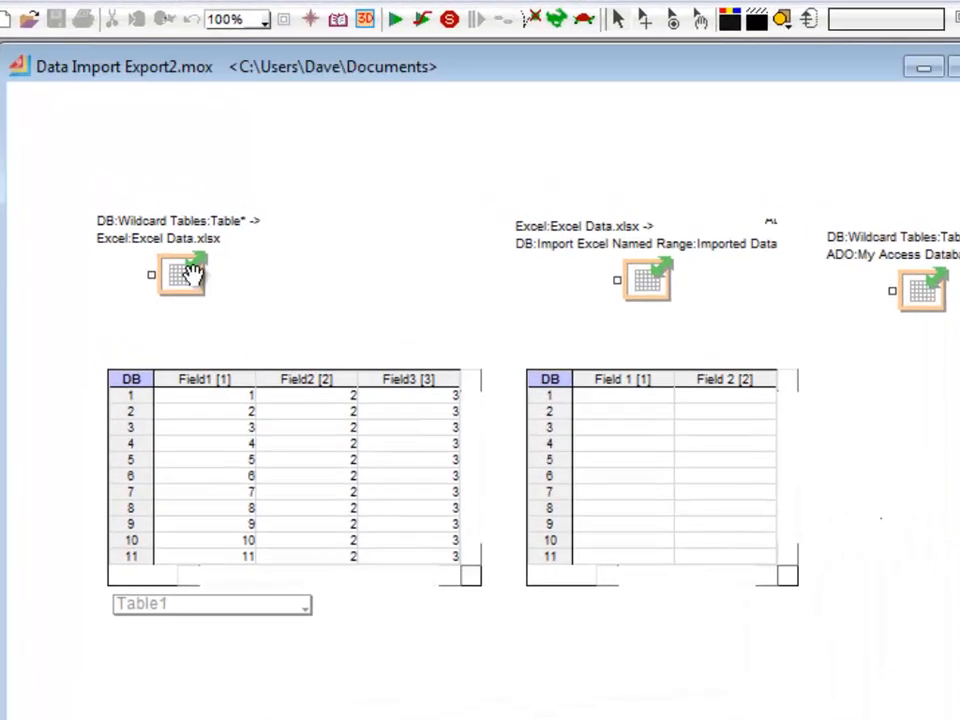
# - In ExtendSim's Data Import Export2 model, examine the wildcard Excel export settings of the first Data Import Export block and close its dialog
pyautogui.doubleClick(141, 236)
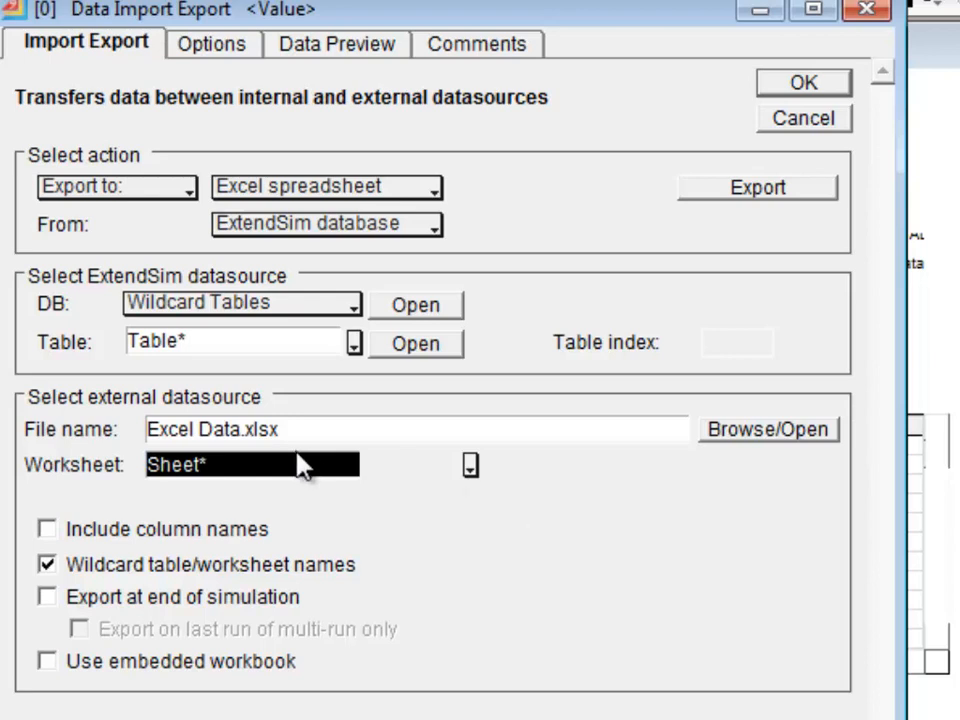
pyautogui.click(224, 334)
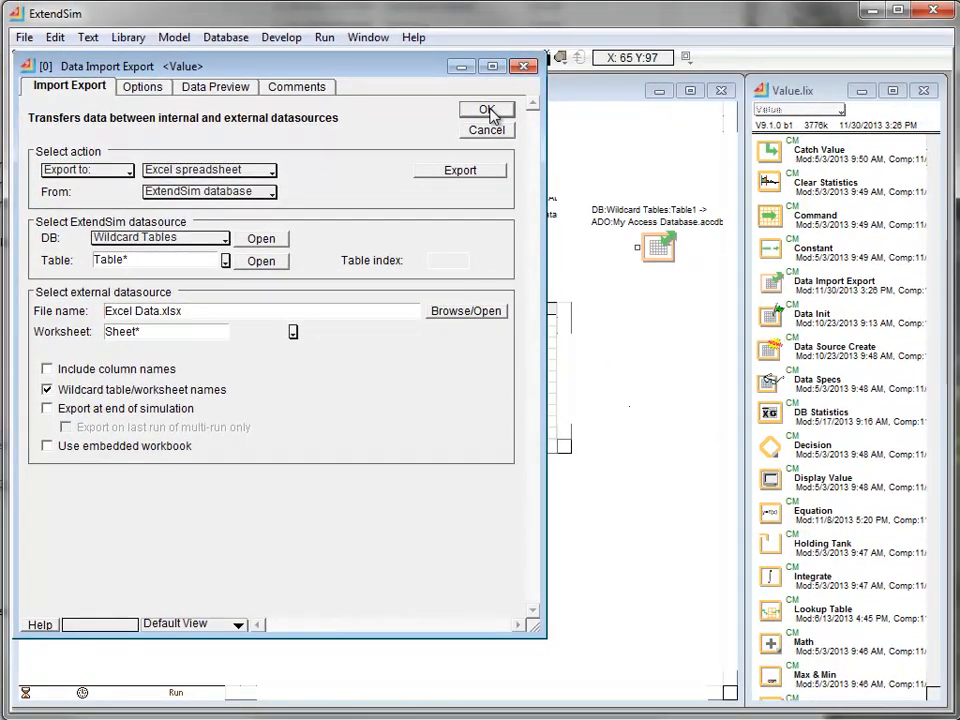
pyautogui.click(803, 82)
# - Open the Wildcard Tables database, view the records of Table10, and close the table viewer
pyautogui.click(226, 37)
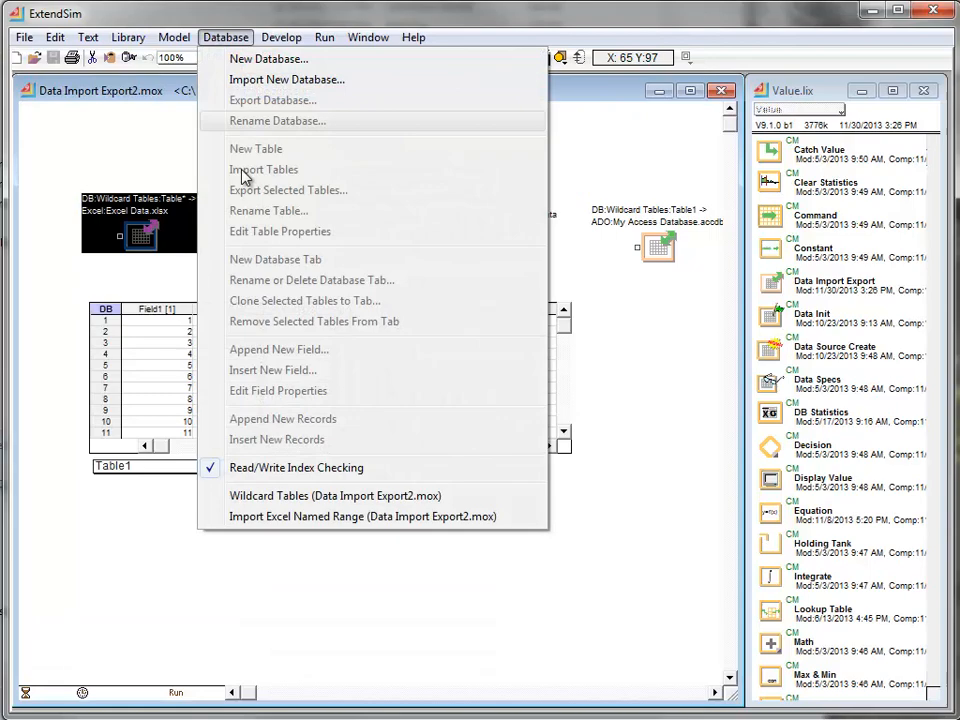
pyautogui.click(314, 501)
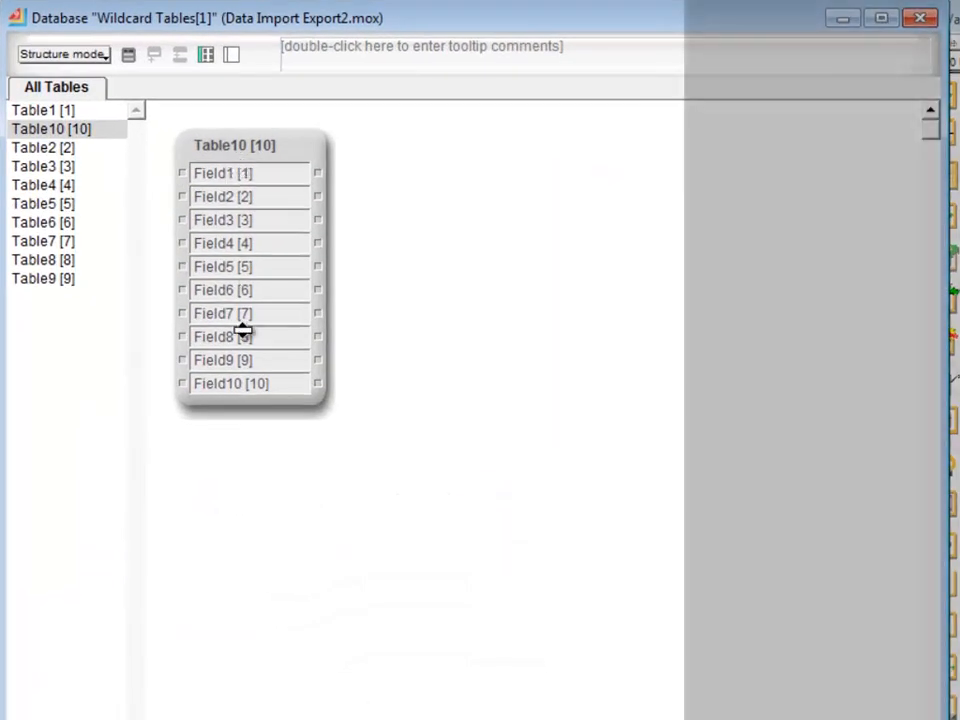
pyautogui.click(258, 148)
pyautogui.doubleClick(258, 148)
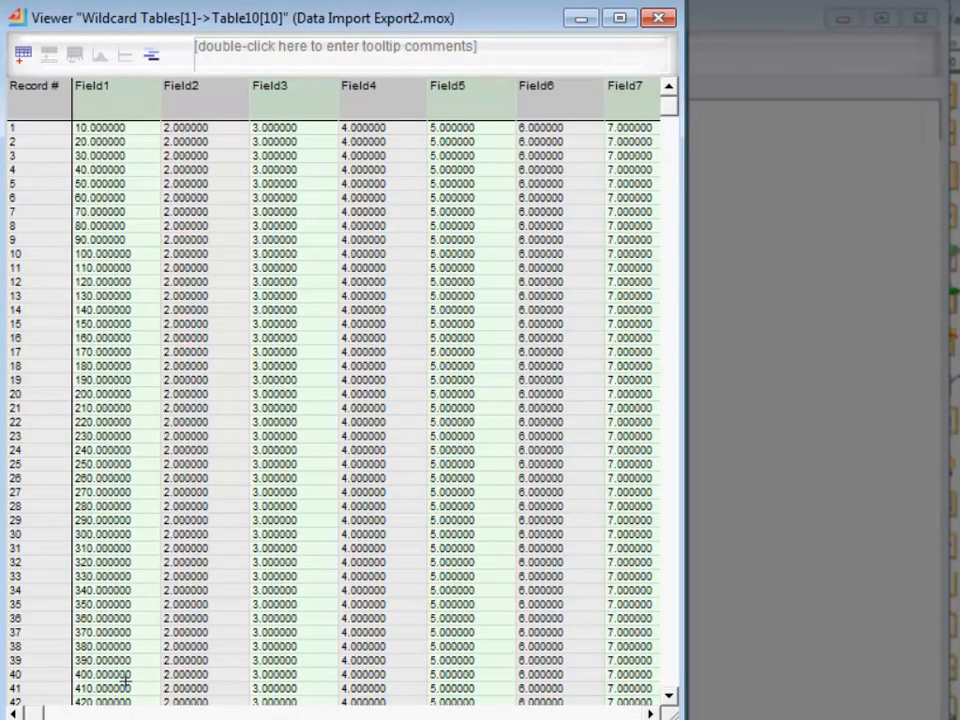
pyautogui.click(658, 18)
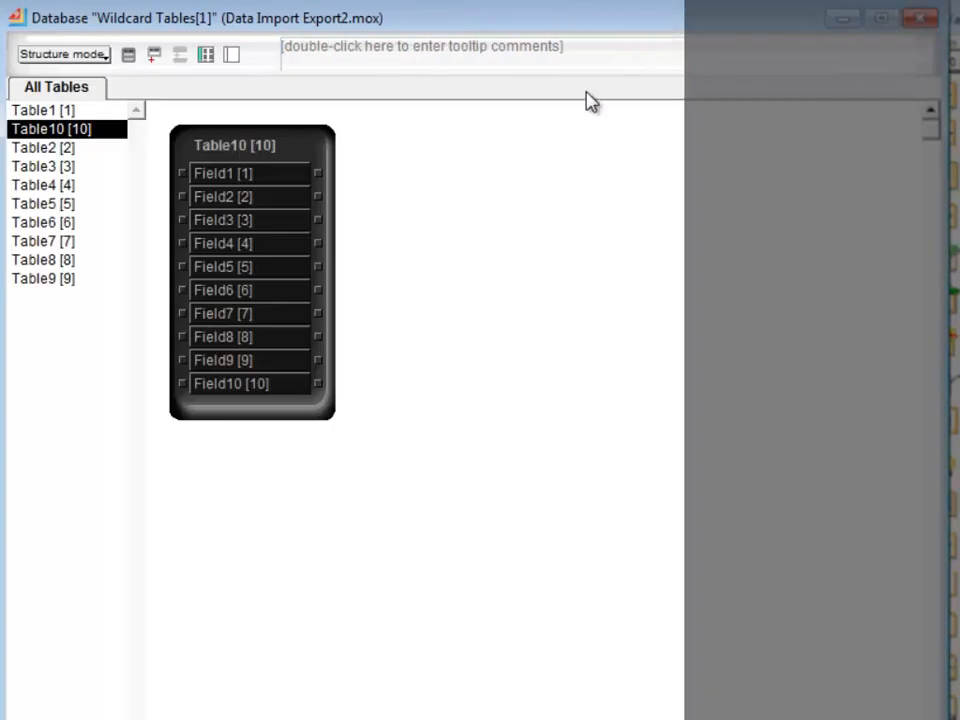
# - View the records of Table1 in the Wildcard Tables database, and close the table viewer and the database window
pyautogui.doubleClick(55, 110)
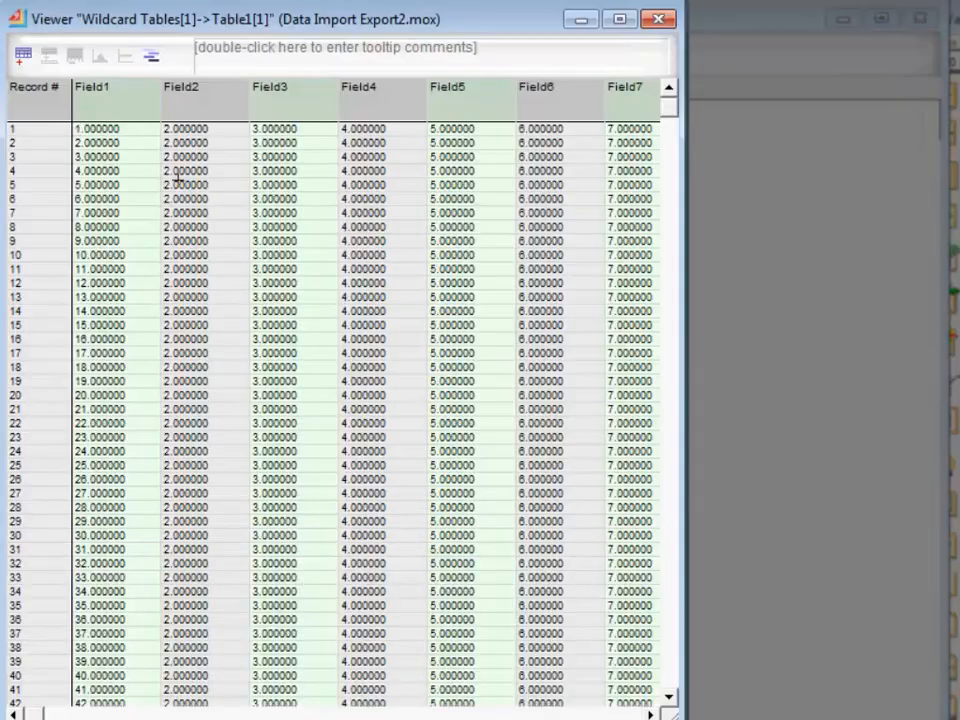
pyautogui.click(660, 22)
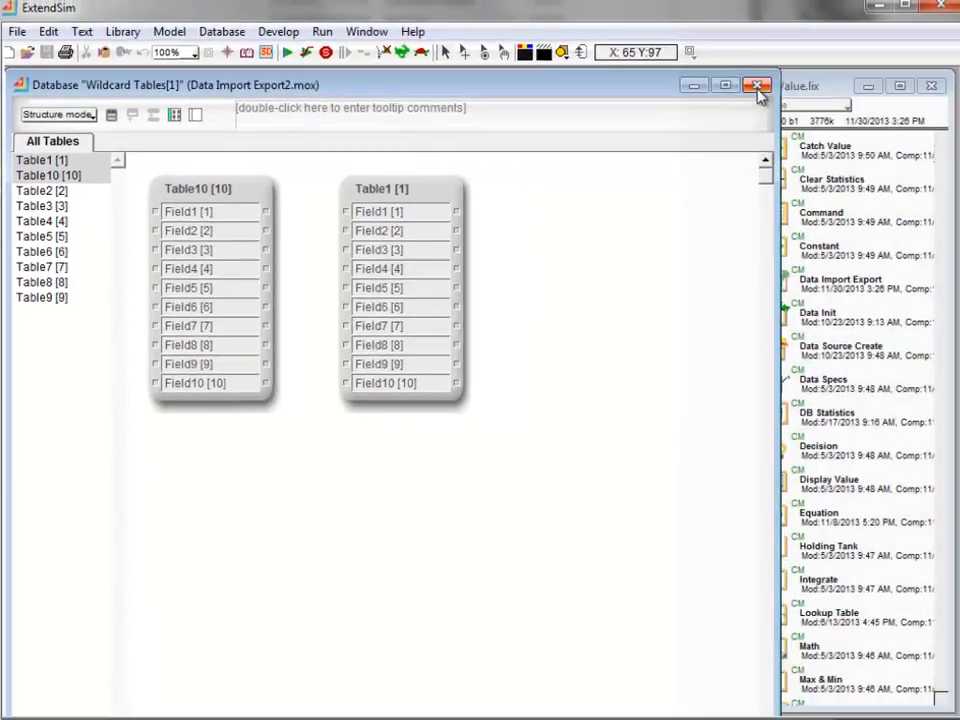
pyautogui.click(757, 86)
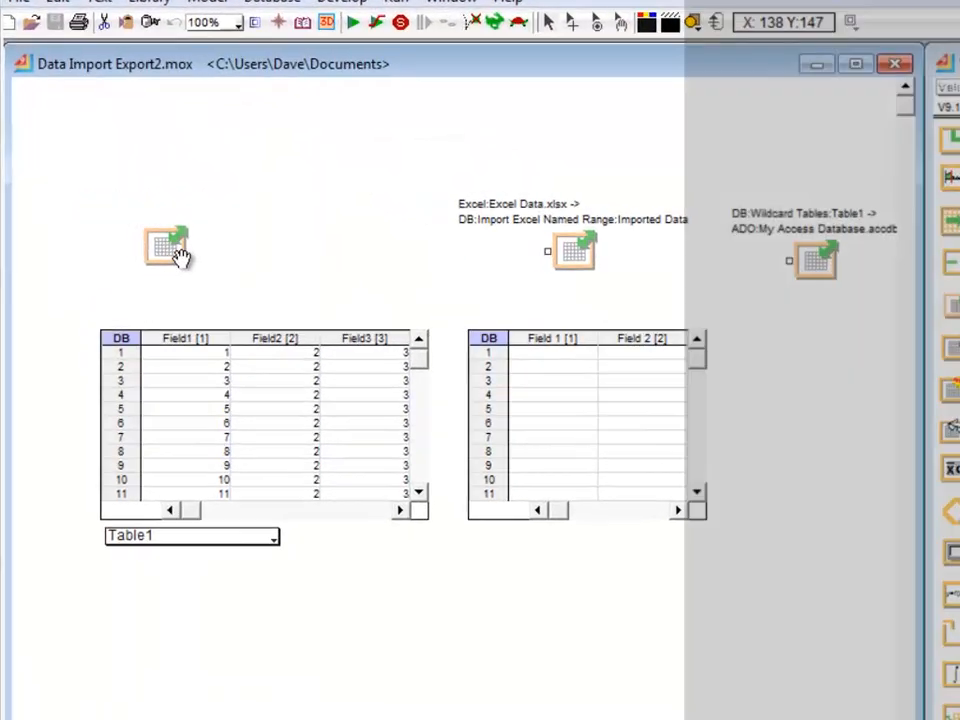
# - Reopen the wildcard Data Import Export block and check Sheet2 and Sheet1 of Excel Data.xlsx in Excel before exporting
pyautogui.doubleClick(176, 252)
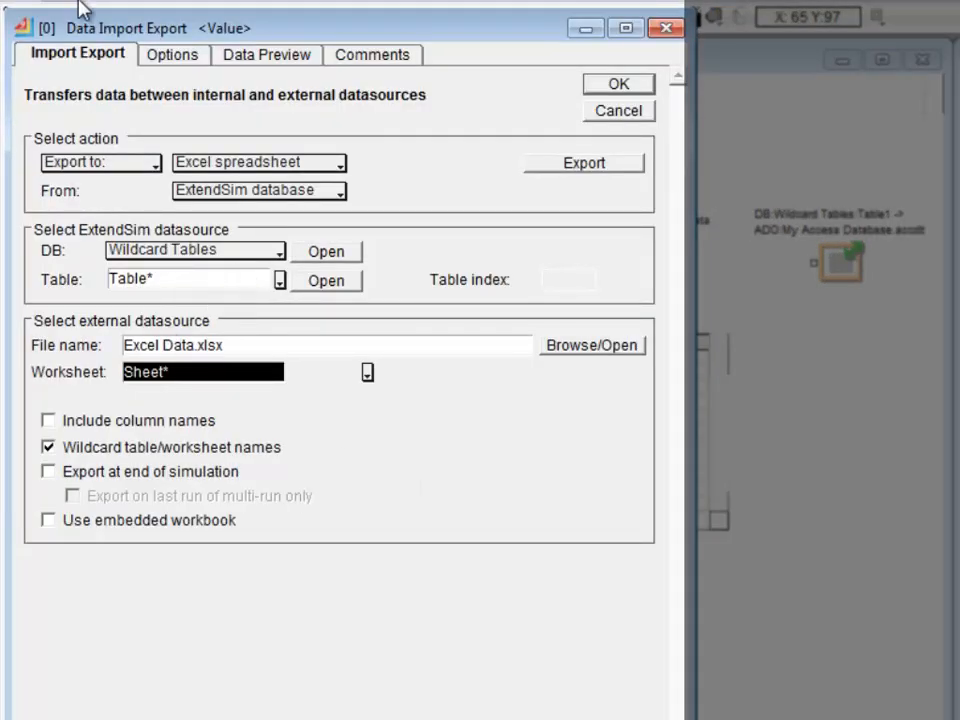
pyautogui.click(172, 272)
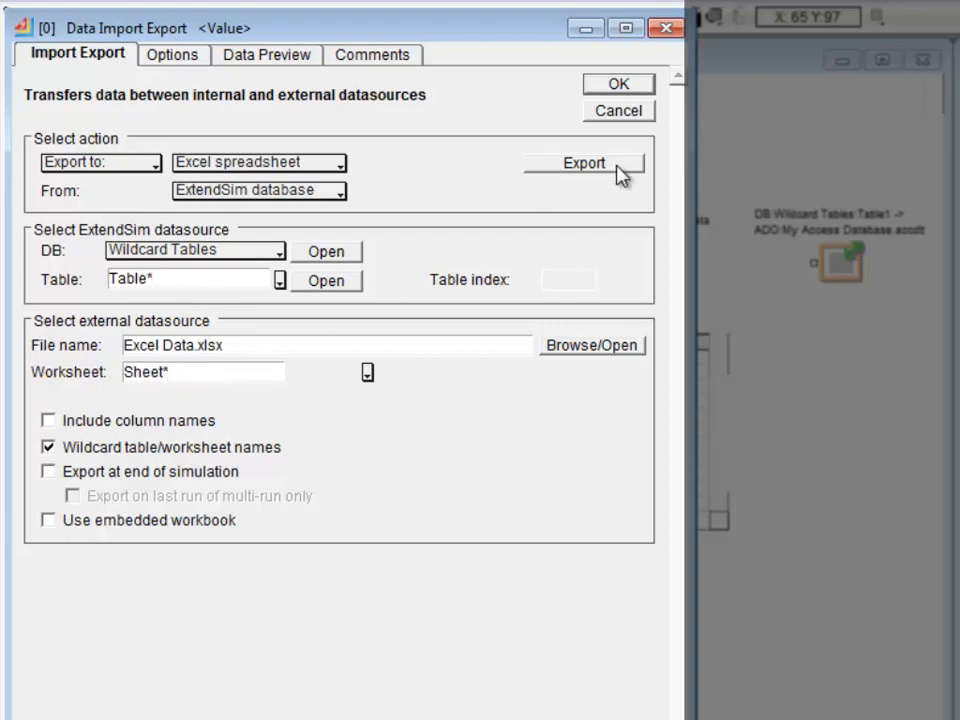
pyautogui.click(584, 163)
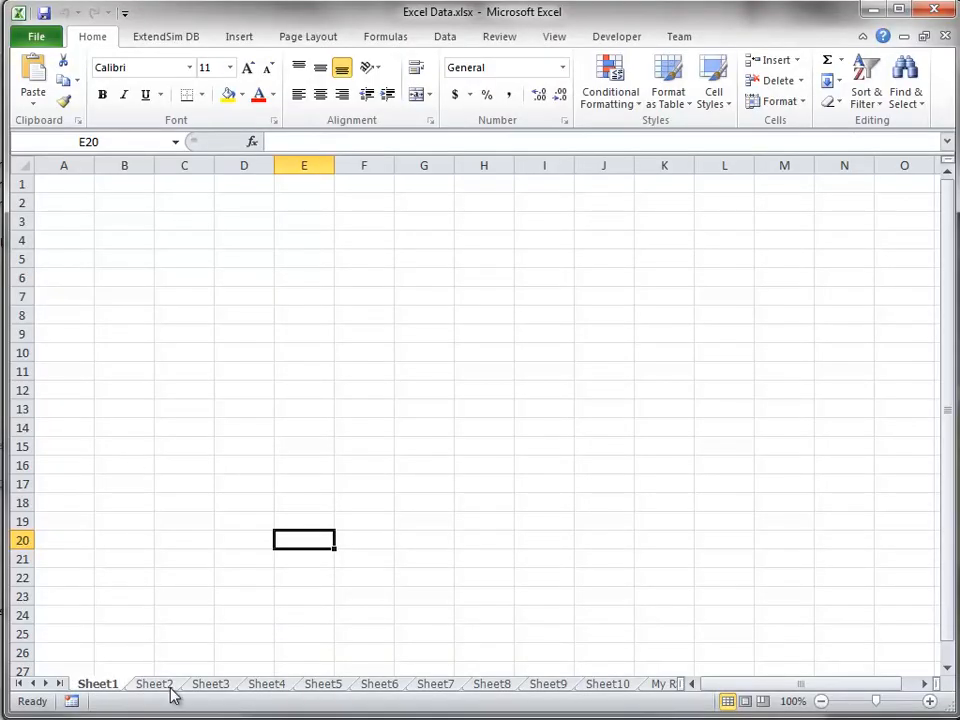
pyautogui.click(165, 686)
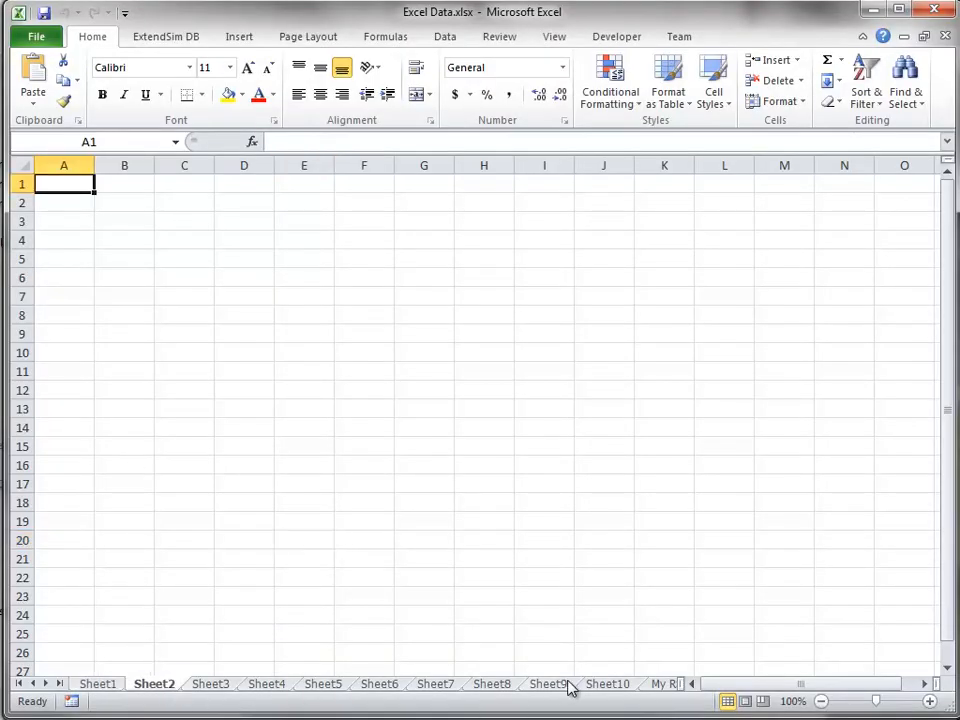
pyautogui.click(98, 685)
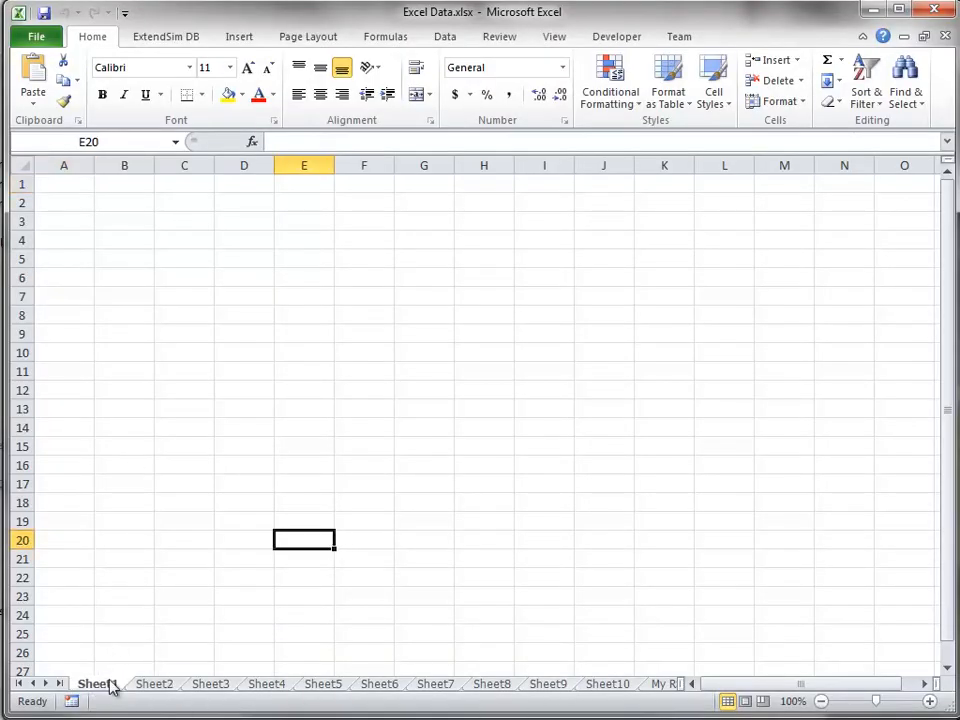
pyautogui.click(873, 12)
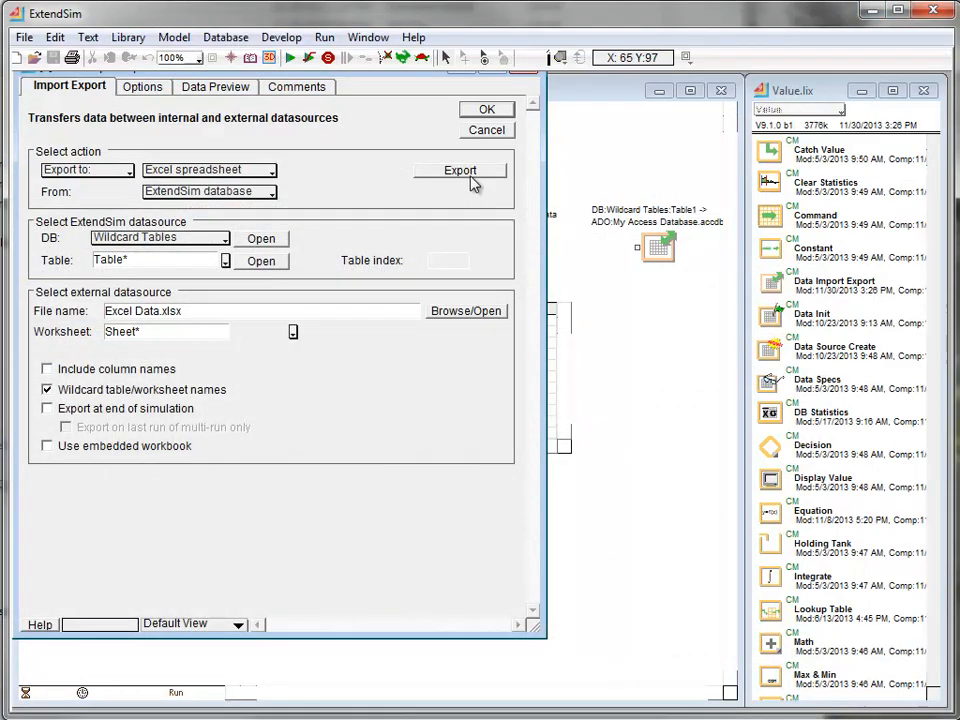
# - Export the Table* tables to the Sheet* worksheets of Excel Data.xlsx, review the filled worksheets in Excel, and close the block's dialog
pyautogui.click(471, 175)
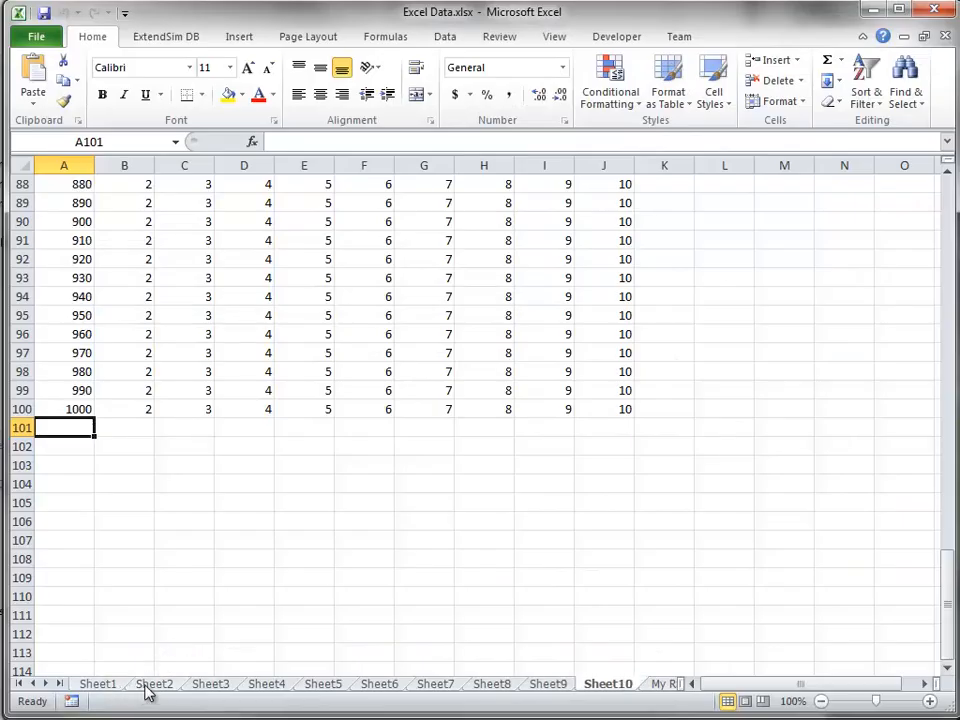
pyautogui.click(148, 686)
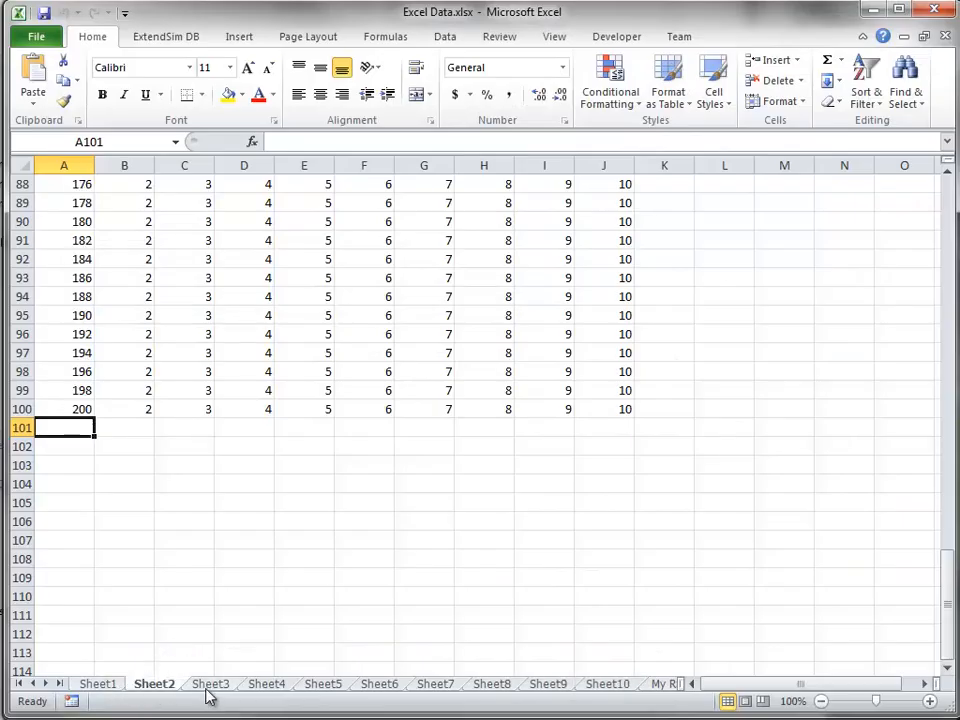
pyautogui.click(210, 686)
pyautogui.click(268, 686)
pyautogui.click(323, 686)
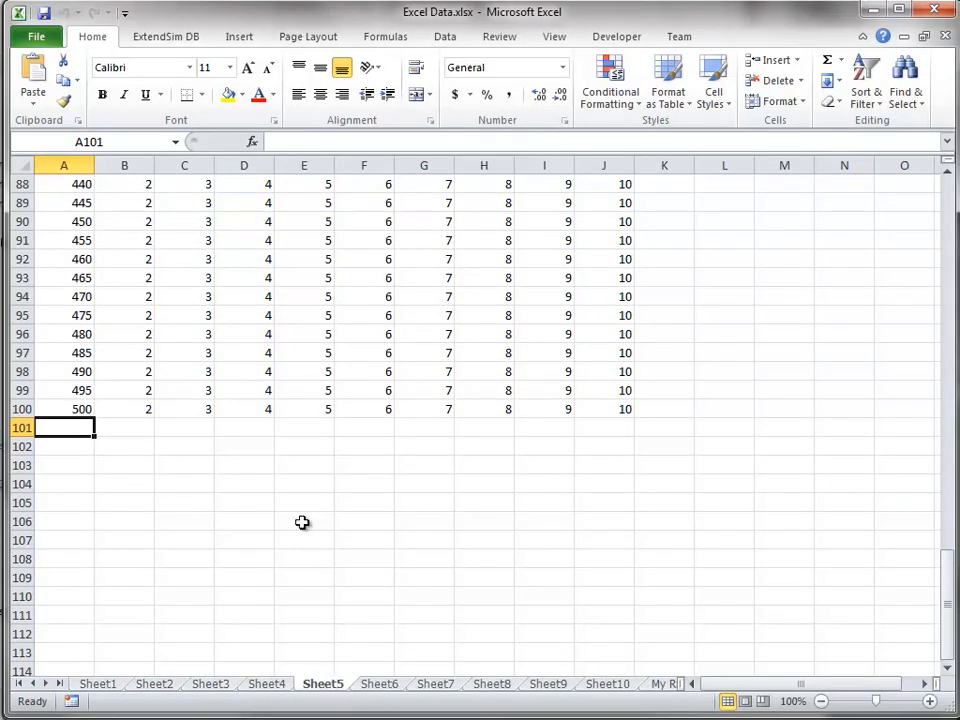
pyautogui.scroll(20, 302, 522)
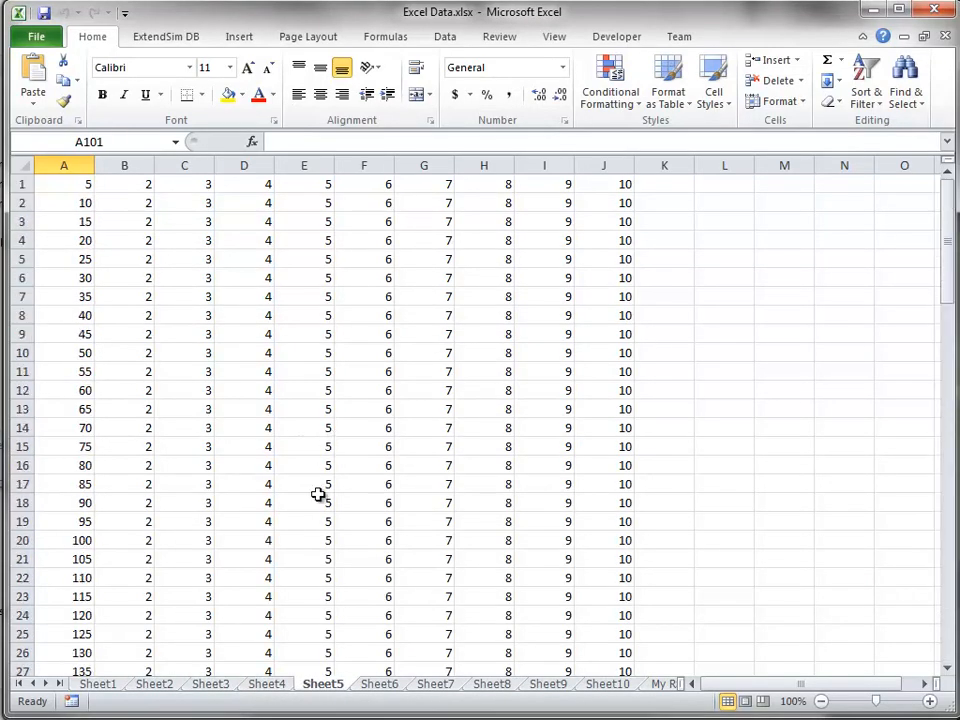
pyautogui.click(397, 688)
pyautogui.click(430, 688)
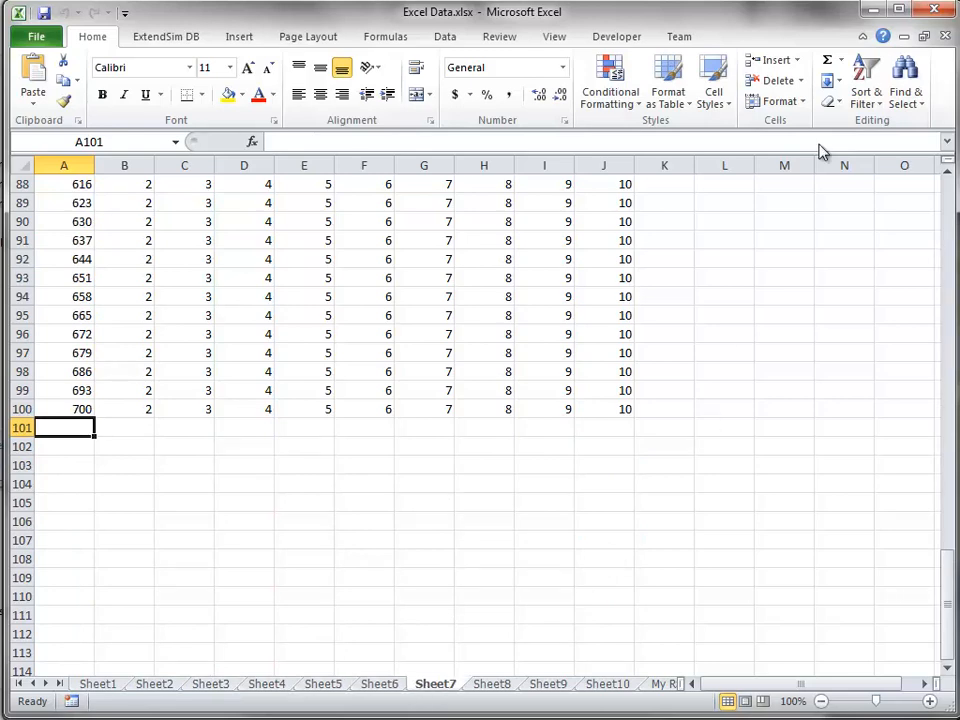
pyautogui.click(867, 9)
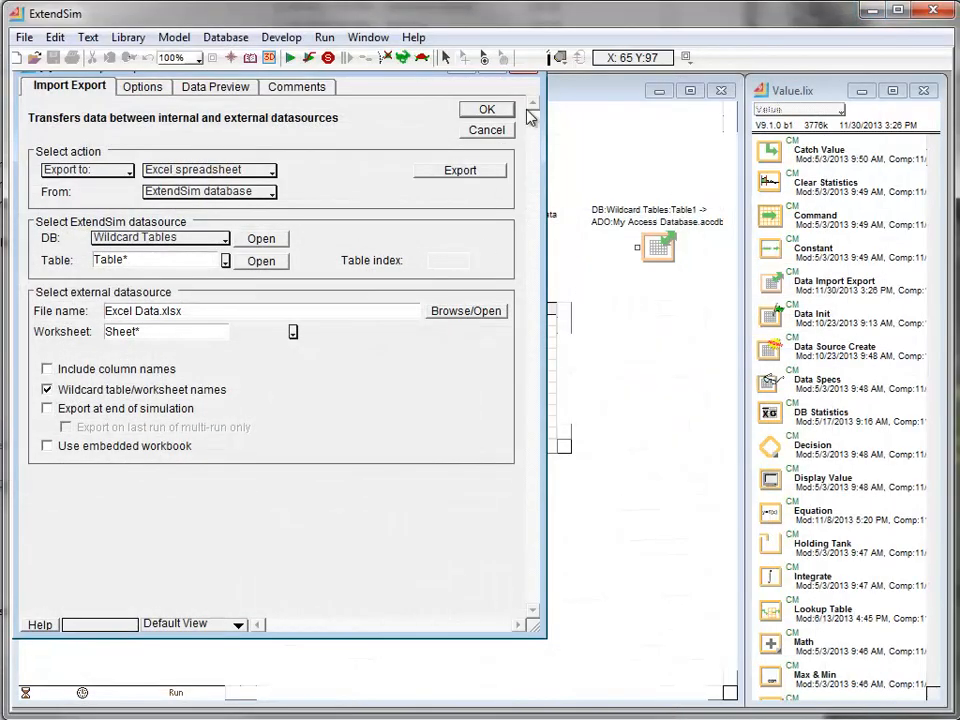
pyautogui.click(487, 109)
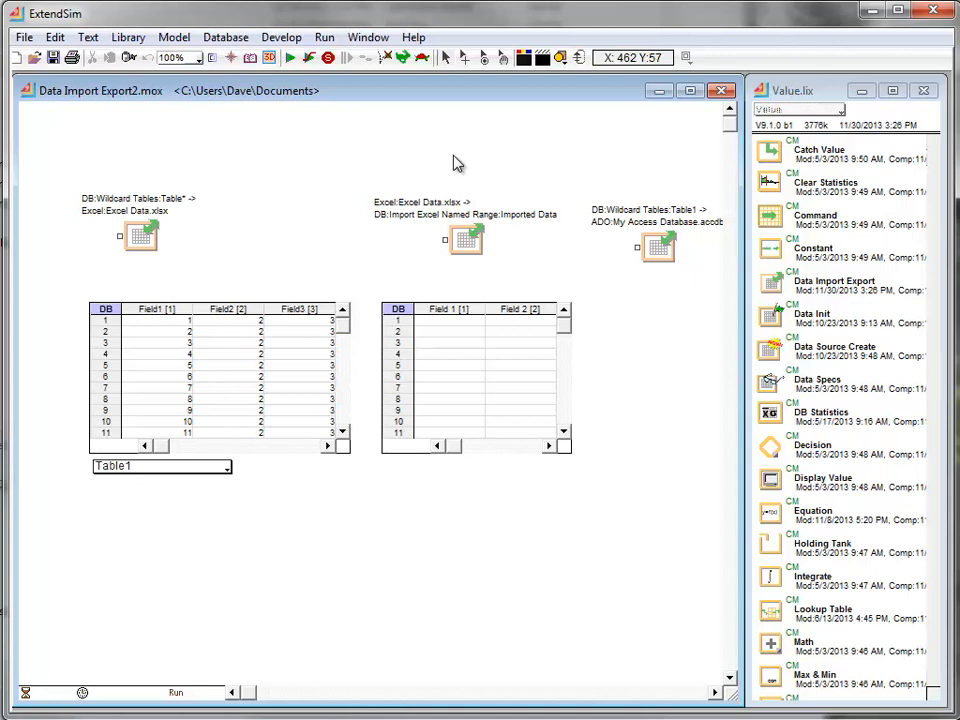
# - In the Data Import Export block that imports from Excel Data.xlsx, select My Ranges as the source worksheet
pyautogui.doubleClick(465, 240)
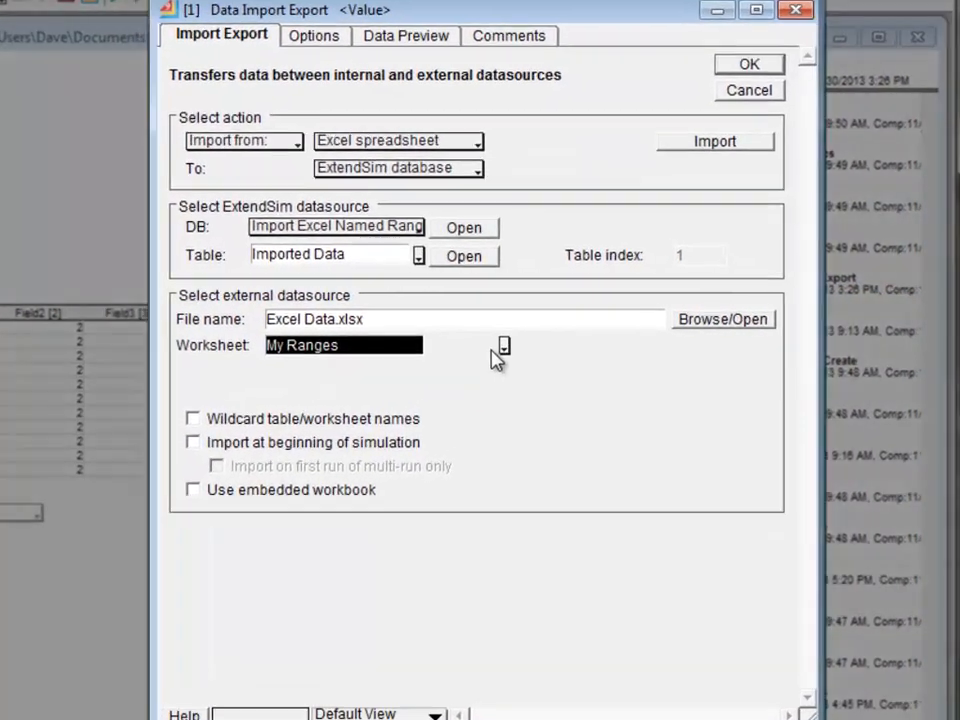
pyautogui.click(547, 341)
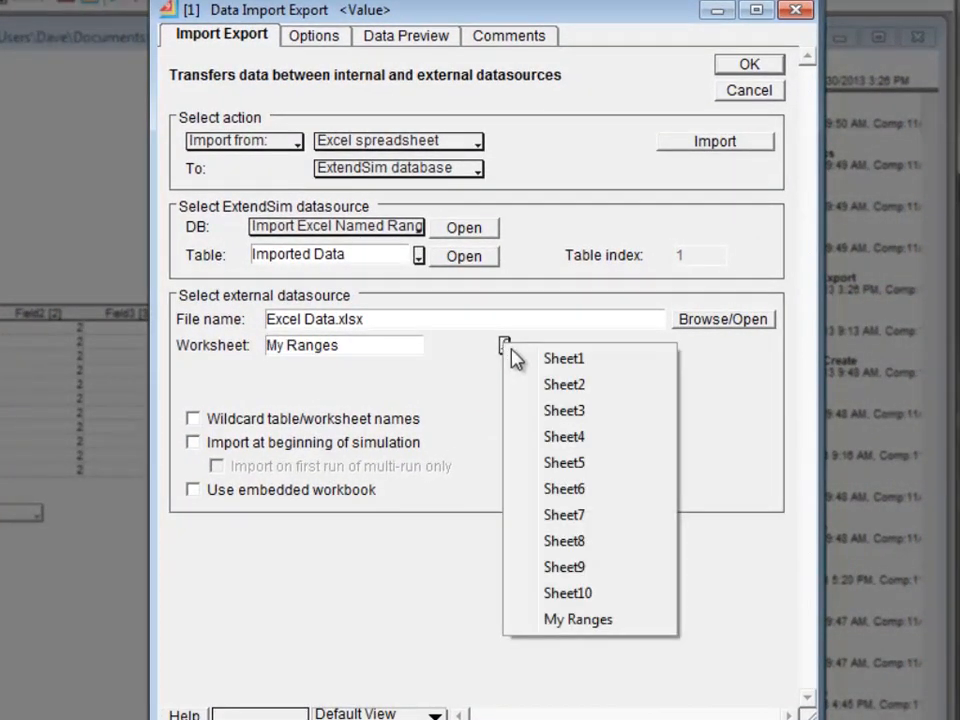
pyautogui.click(597, 620)
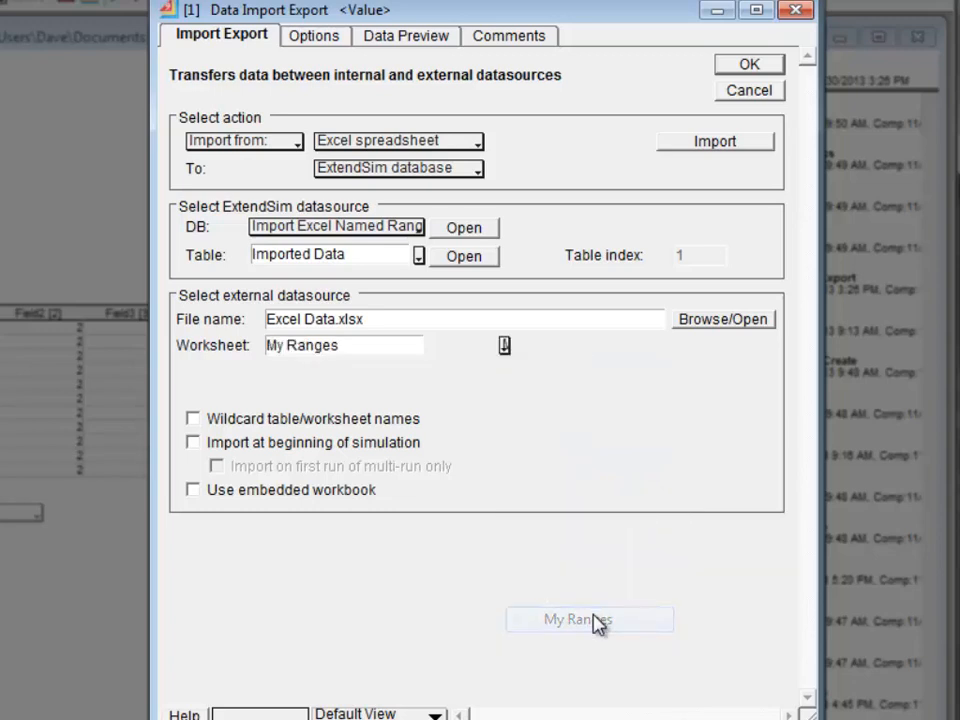
# - Specify the import block's source data range using the named range DataSet1 and accept the settings
pyautogui.click(308, 42)
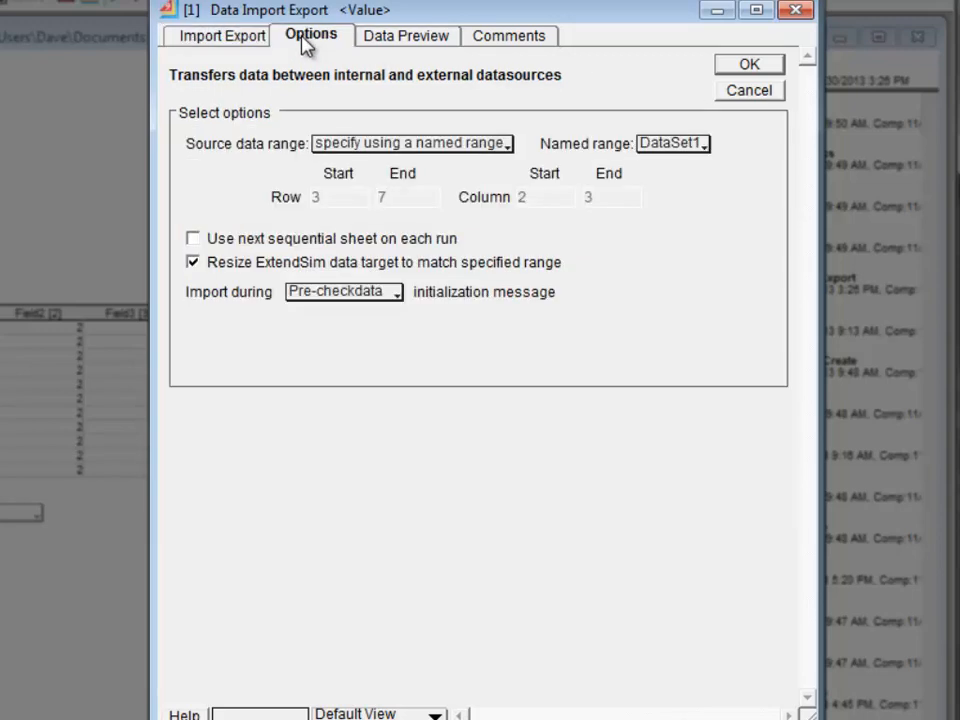
pyautogui.click(483, 147)
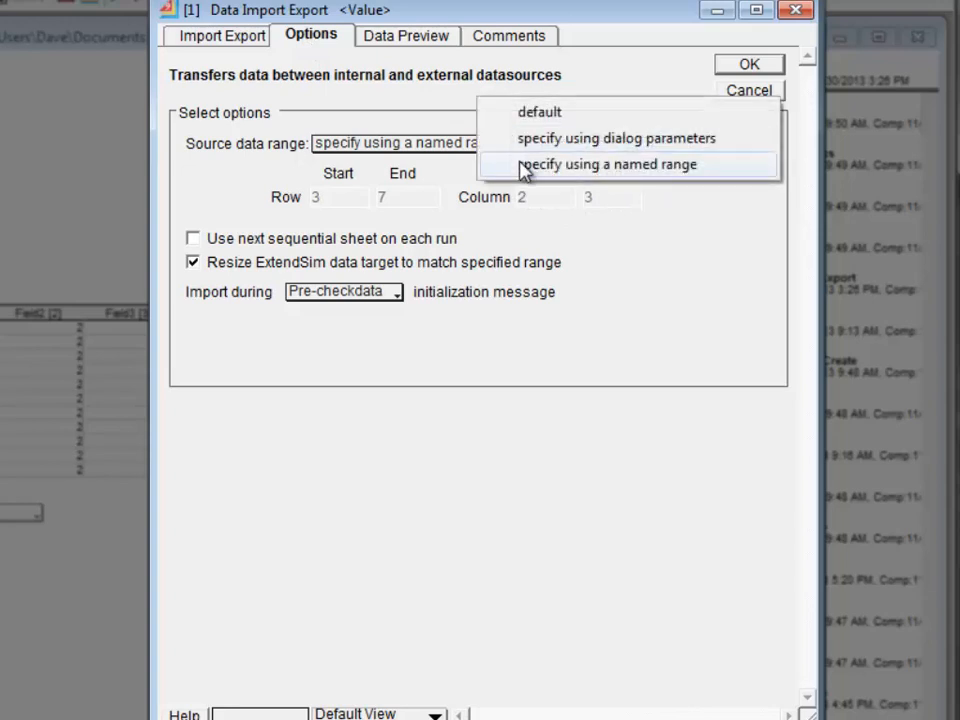
pyautogui.click(521, 166)
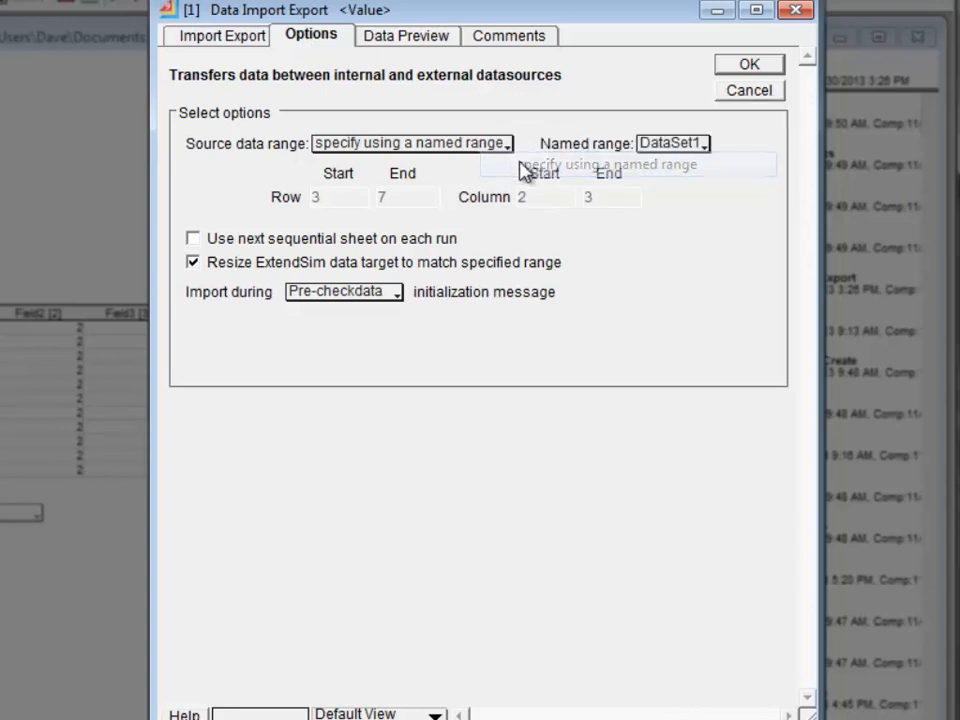
pyautogui.click(680, 148)
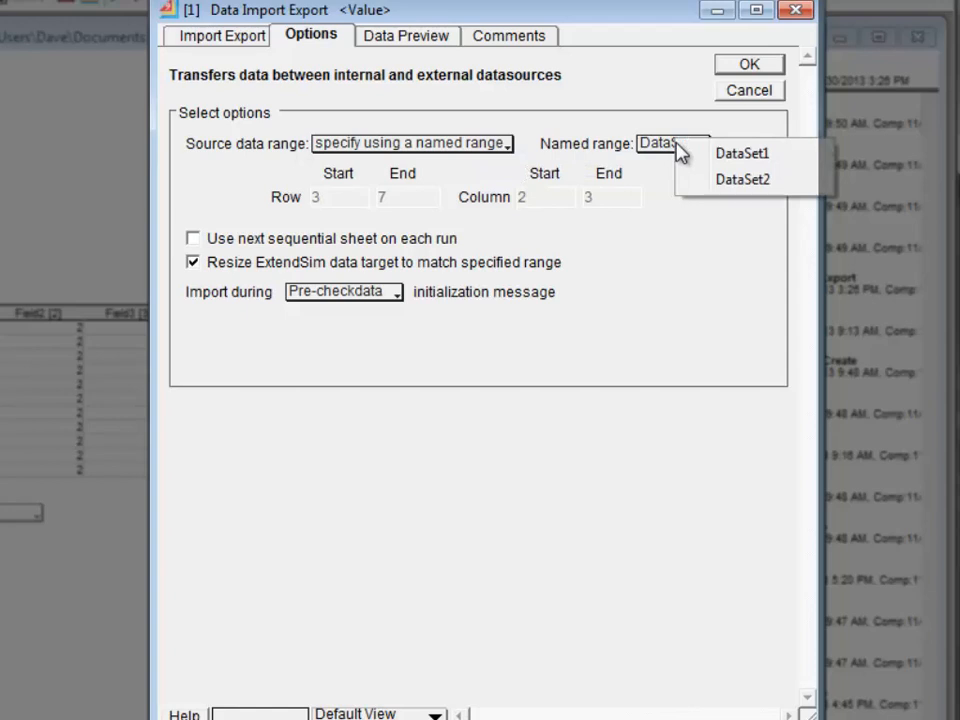
pyautogui.click(721, 154)
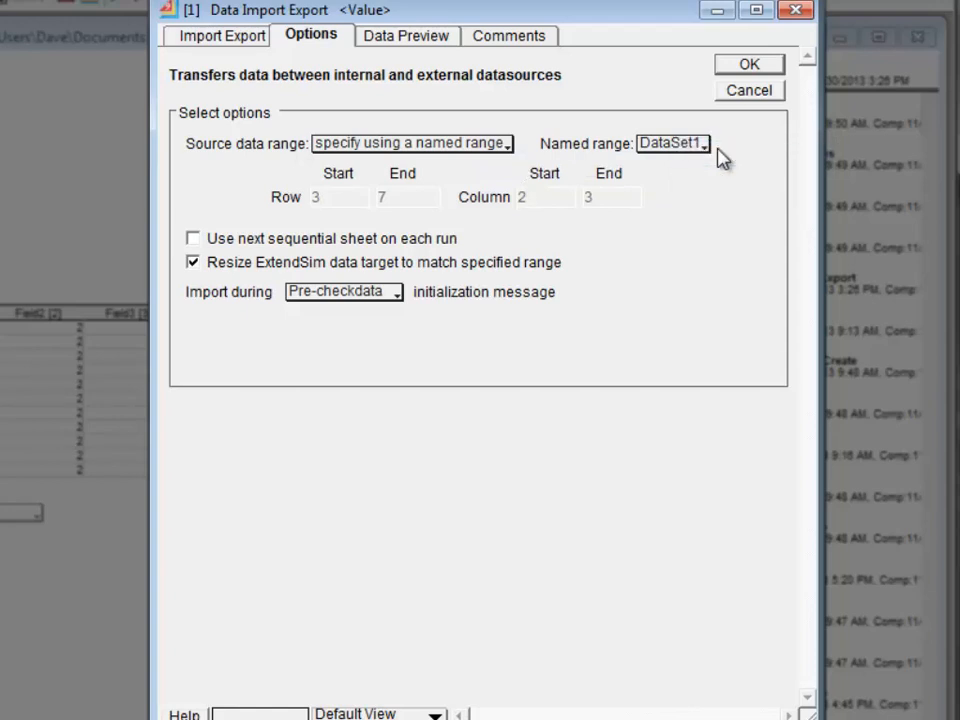
pyautogui.click(264, 38)
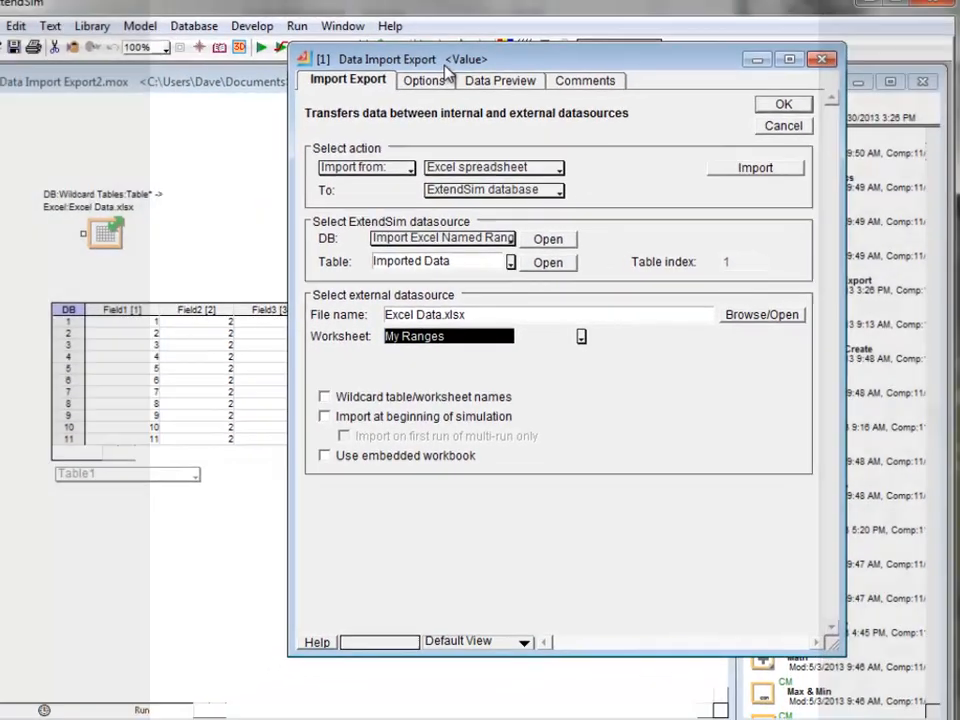
pyautogui.moveTo(445, 67); pyautogui.dragTo(427, 470)
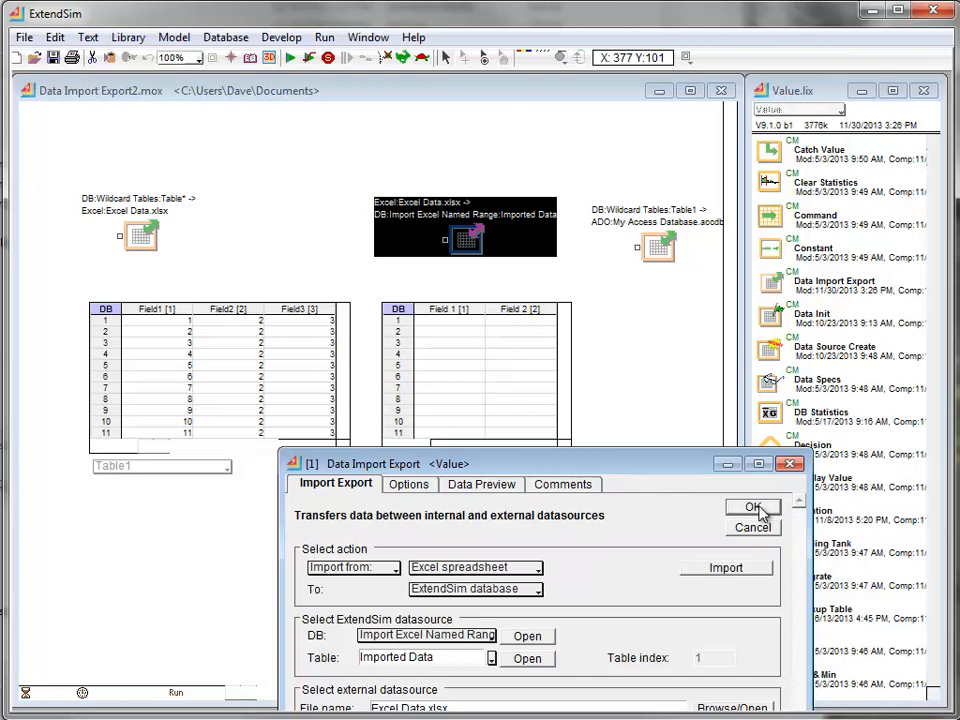
pyautogui.click(753, 507)
# - Reopen the Excel import block, keep the model's data tables in view, and import DataSet1 into the Imported Data table
pyautogui.doubleClick(466, 238)
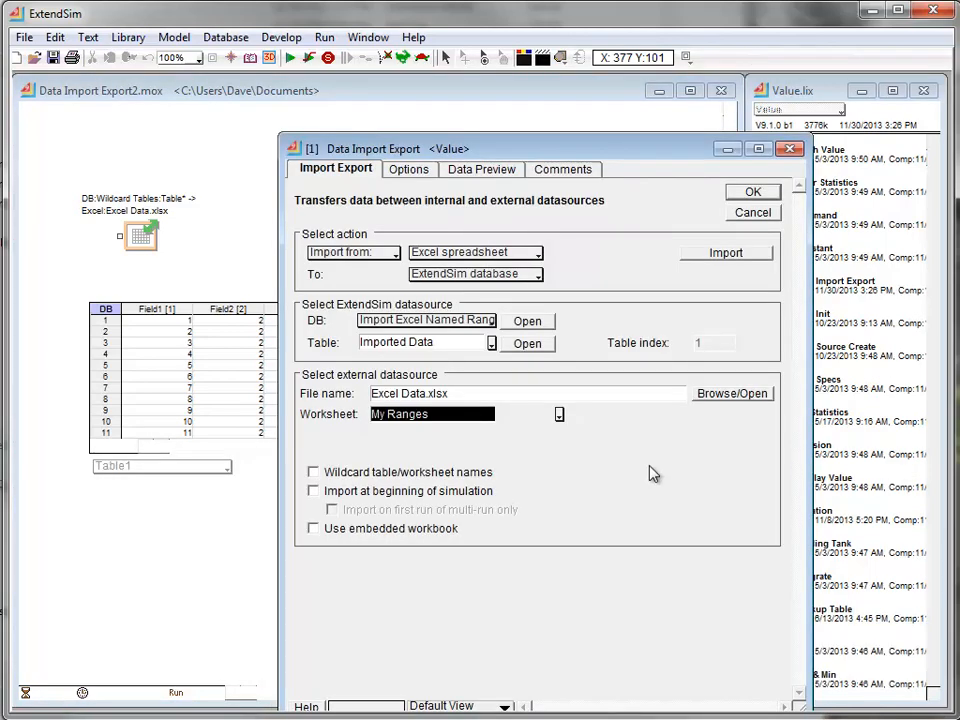
pyautogui.moveTo(636, 162); pyautogui.dragTo(524, 513)
pyautogui.click(621, 603)
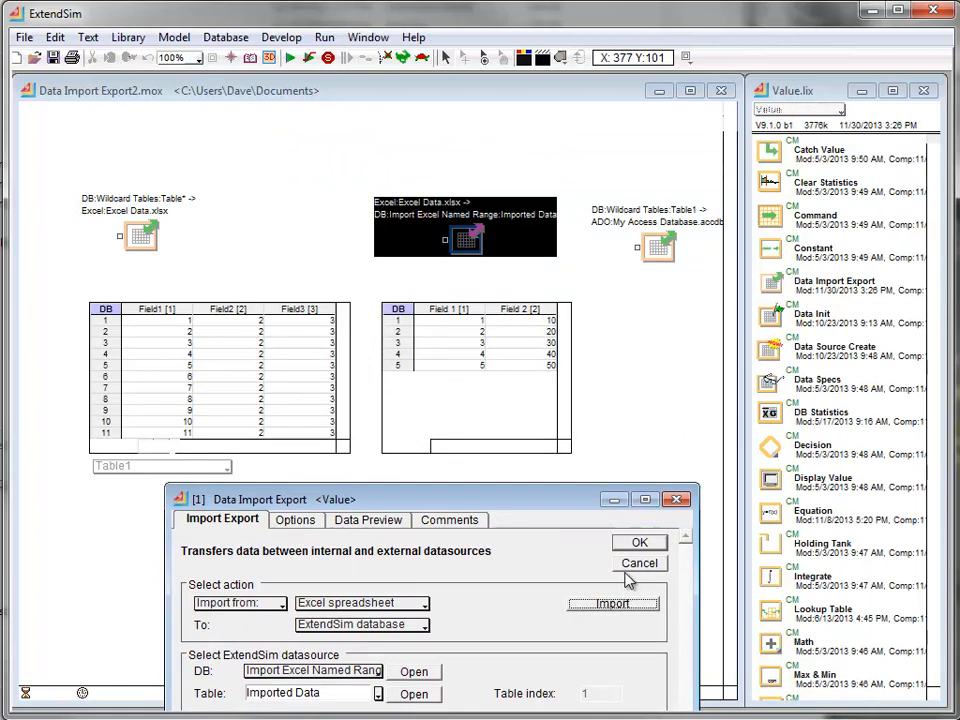
# - Change the import block's named range to DataSet2 and import it into the Imported Data table
pyautogui.click(298, 520)
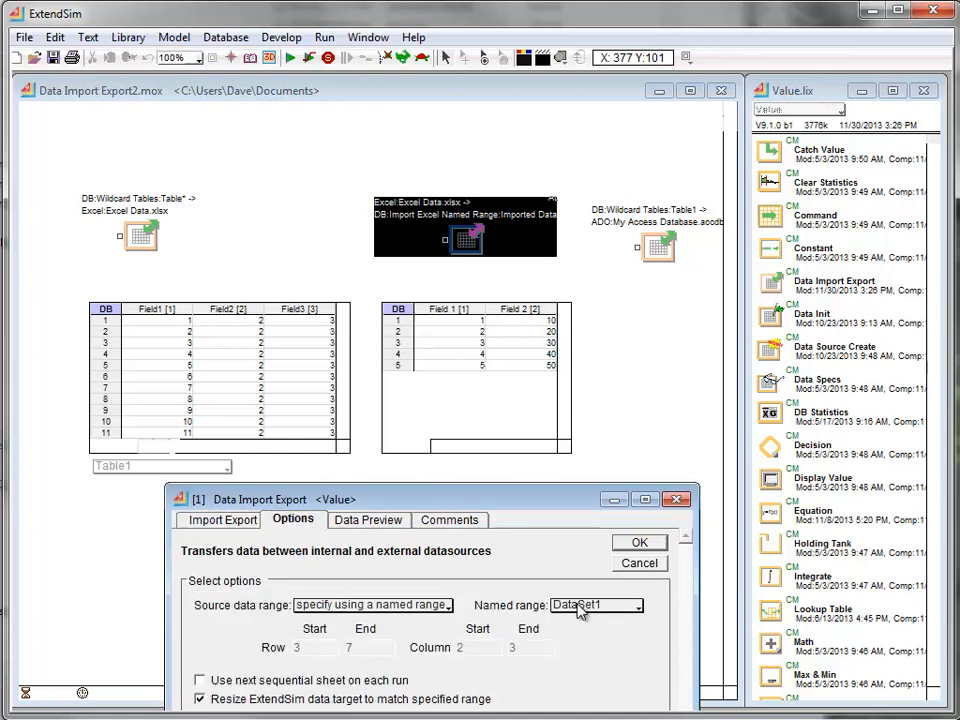
pyautogui.click(568, 610)
pyautogui.click(604, 694)
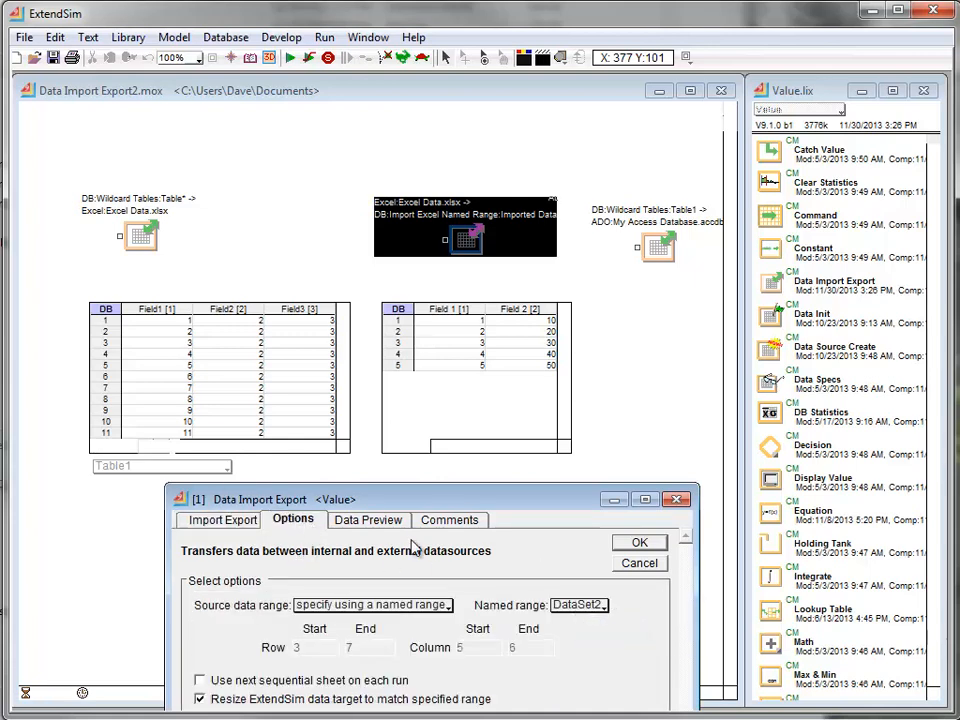
pyautogui.click(236, 521)
pyautogui.click(600, 606)
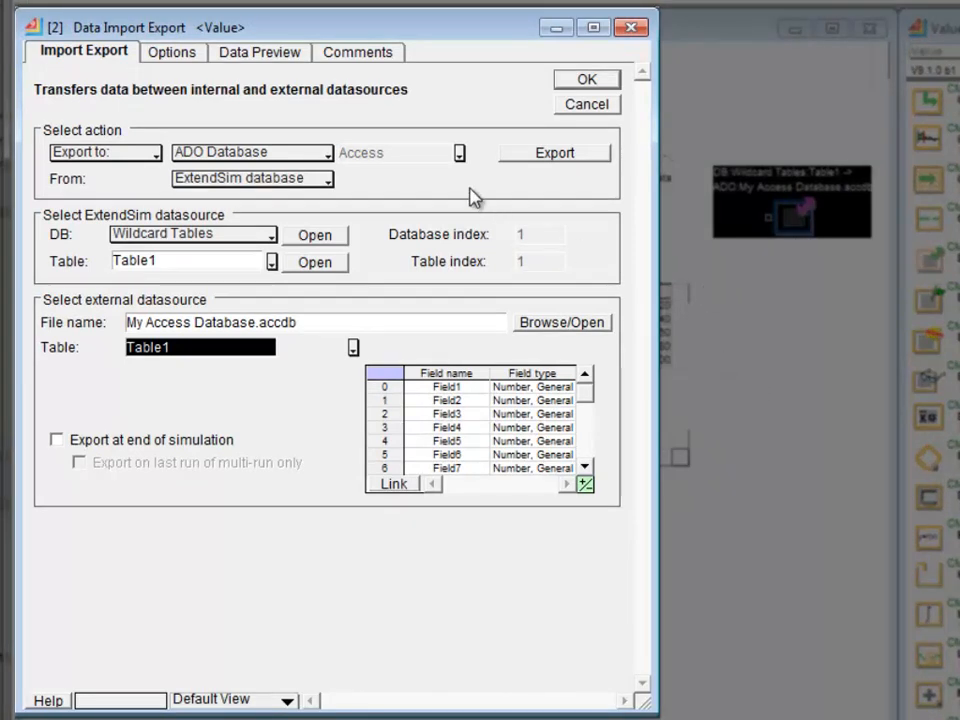
# - In the ADO export block, select Access as the database type and Table1 of My Access Database.accdb as the target table
pyautogui.click(460, 153)
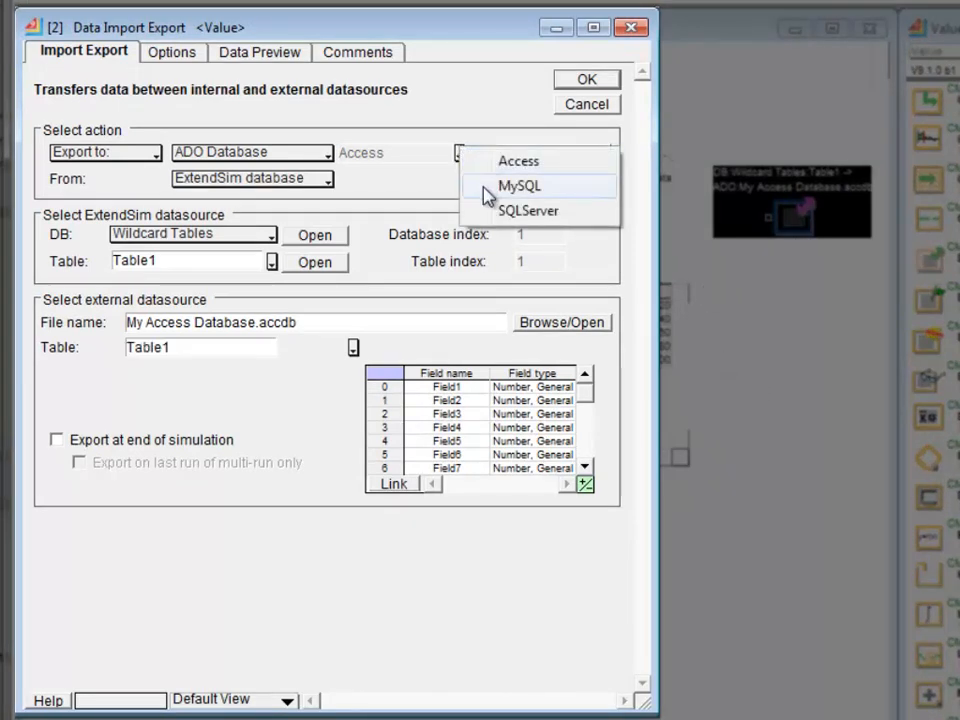
pyautogui.click(497, 163)
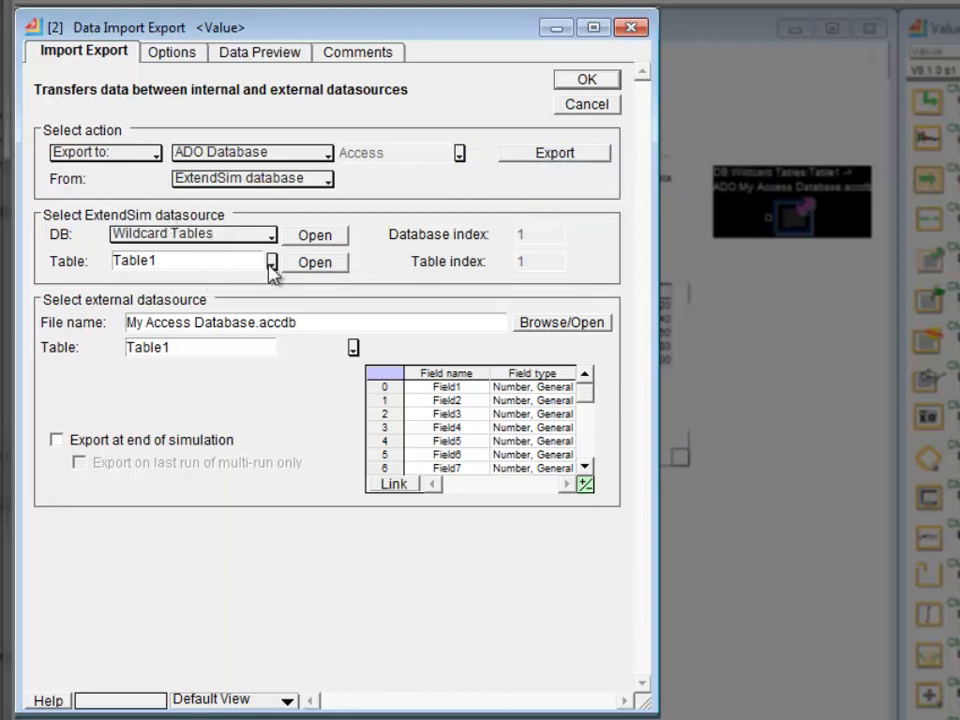
pyautogui.click(353, 347)
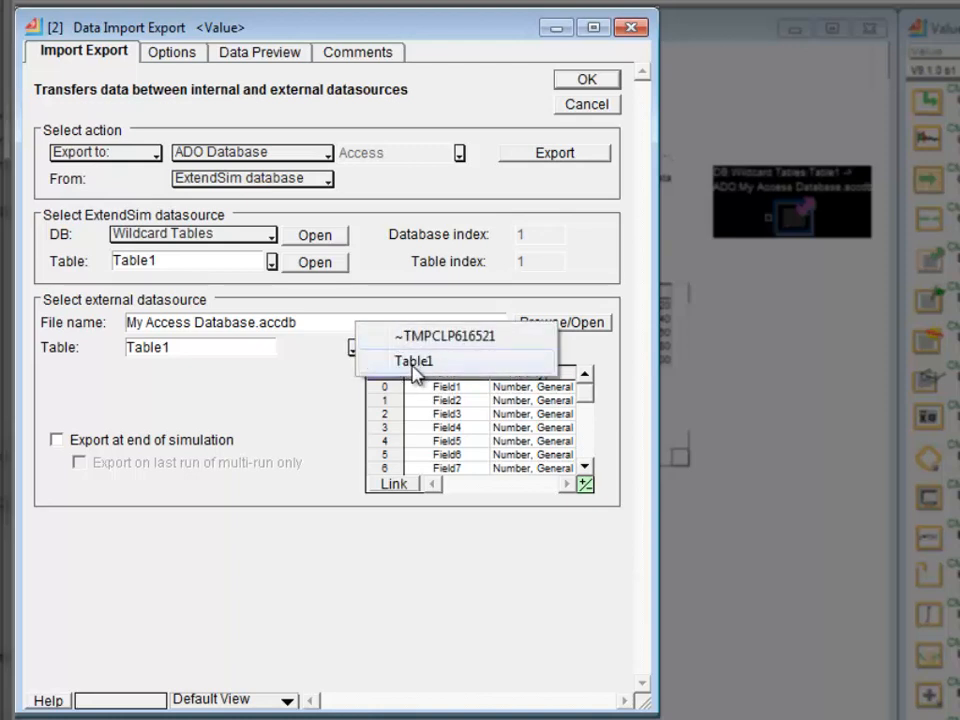
pyautogui.click(413, 364)
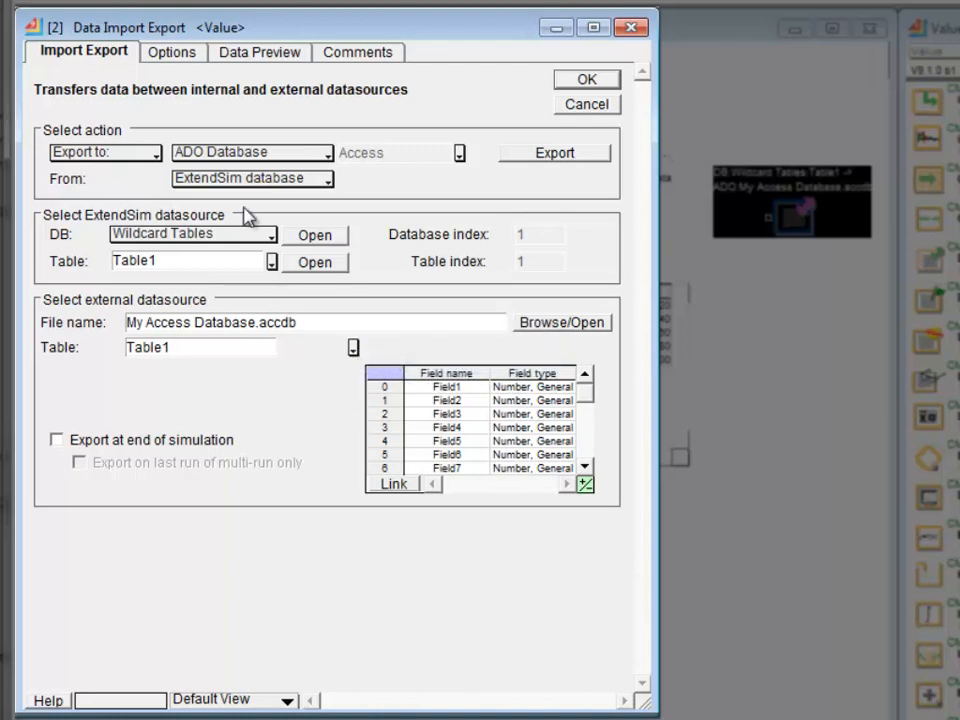
# - Export Table1 to the Access database, accepting the copy of the ADO table structure, and open Table1 in Access
pyautogui.click(521, 163)
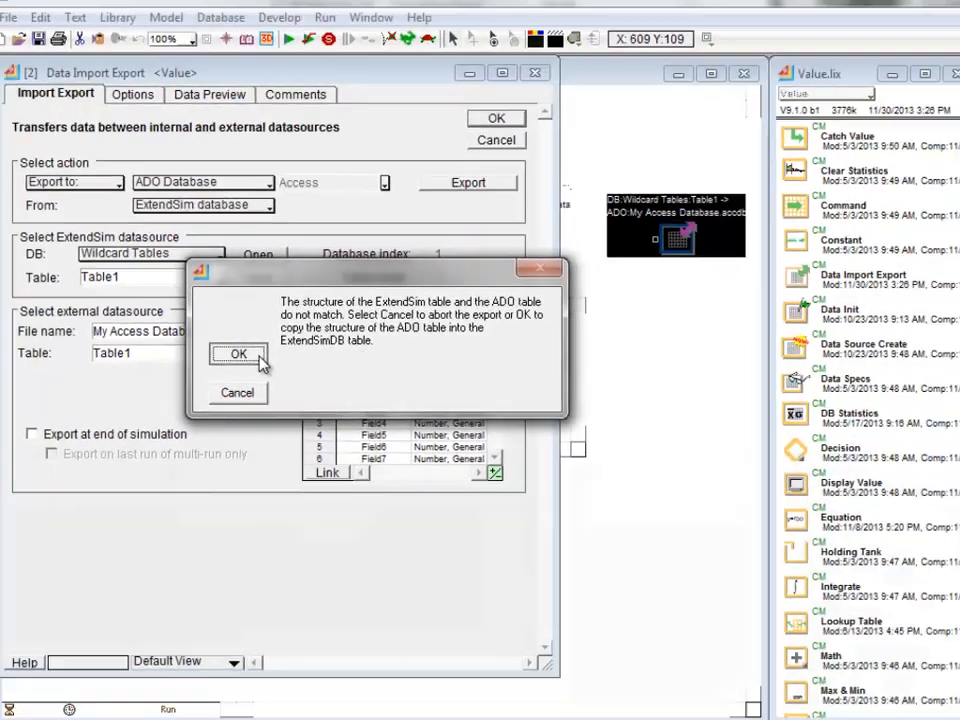
pyautogui.click(183, 290)
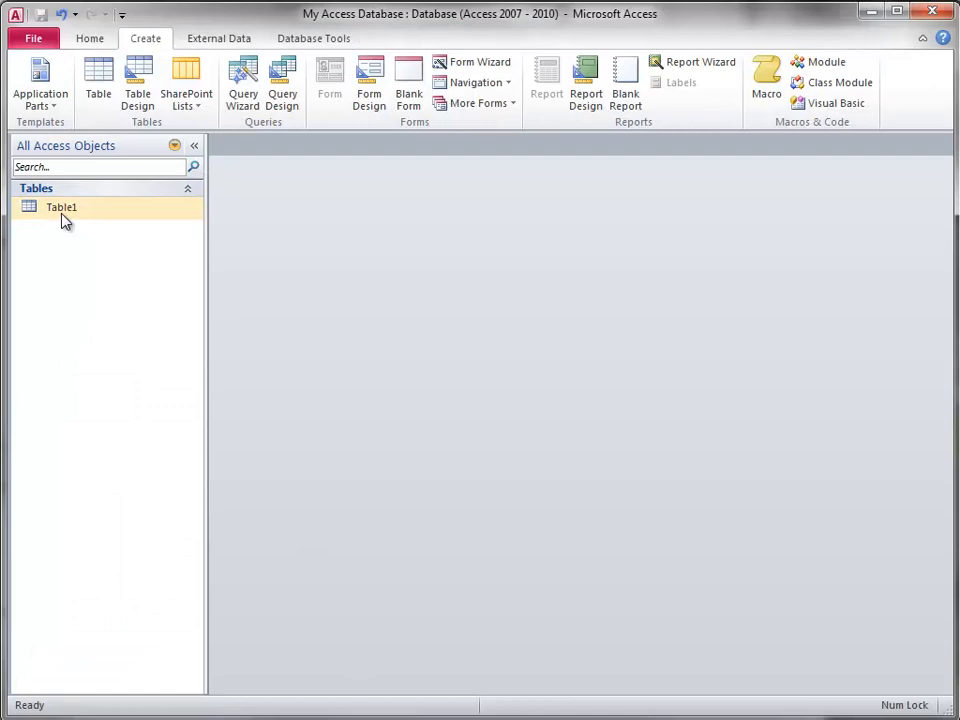
pyautogui.doubleClick(61, 214)
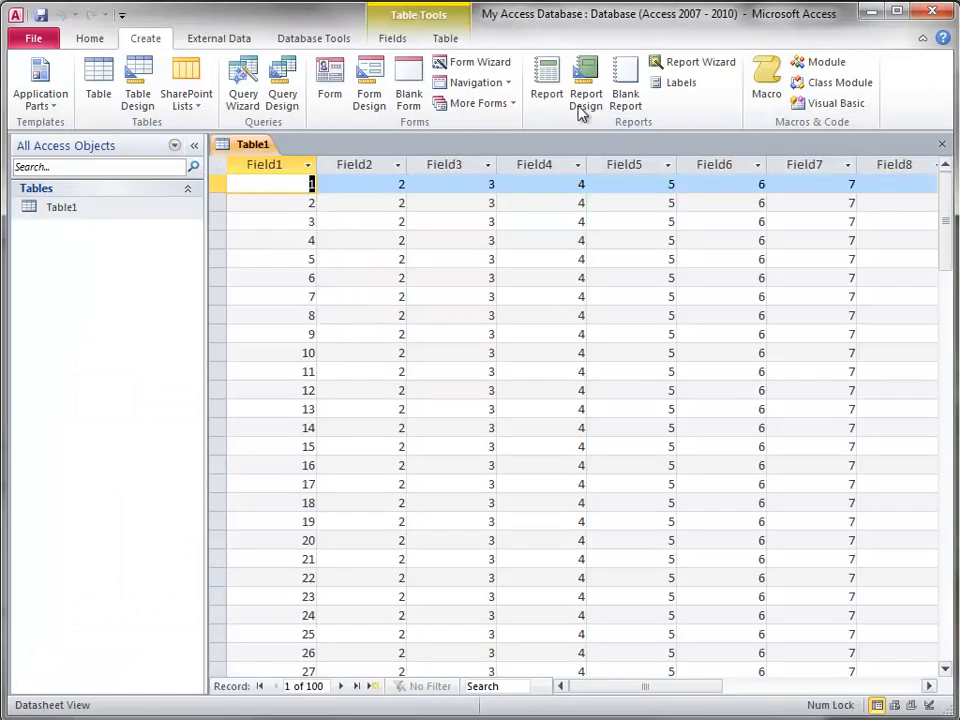
# - Switch back to ExtendSim and open Table1 of the Wildcard Tables database from the export block
pyautogui.click(870, 11)
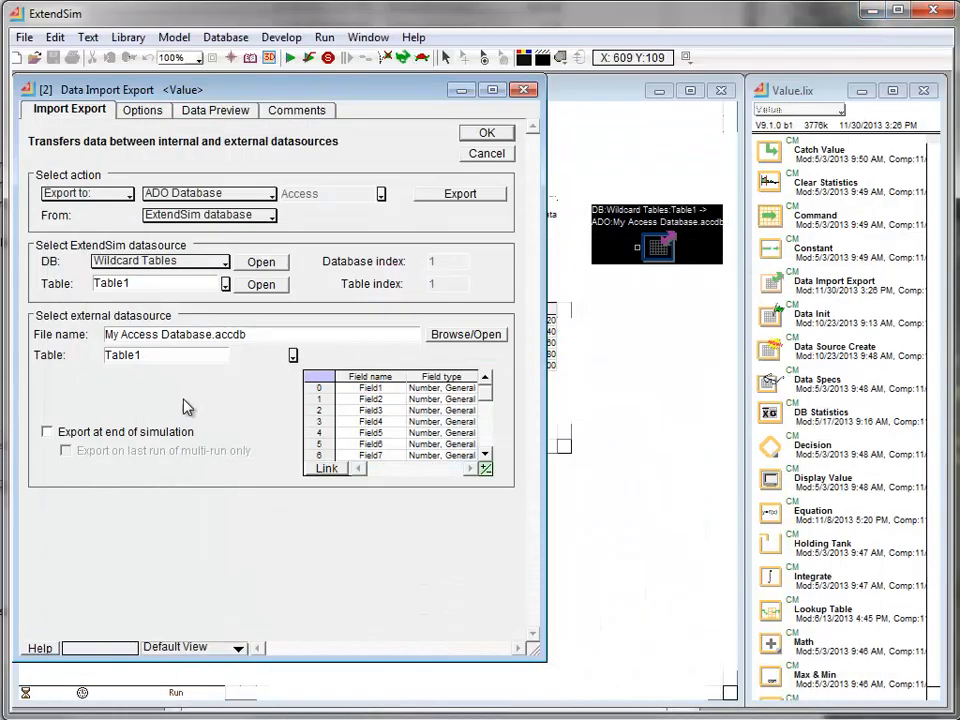
pyautogui.click(261, 284)
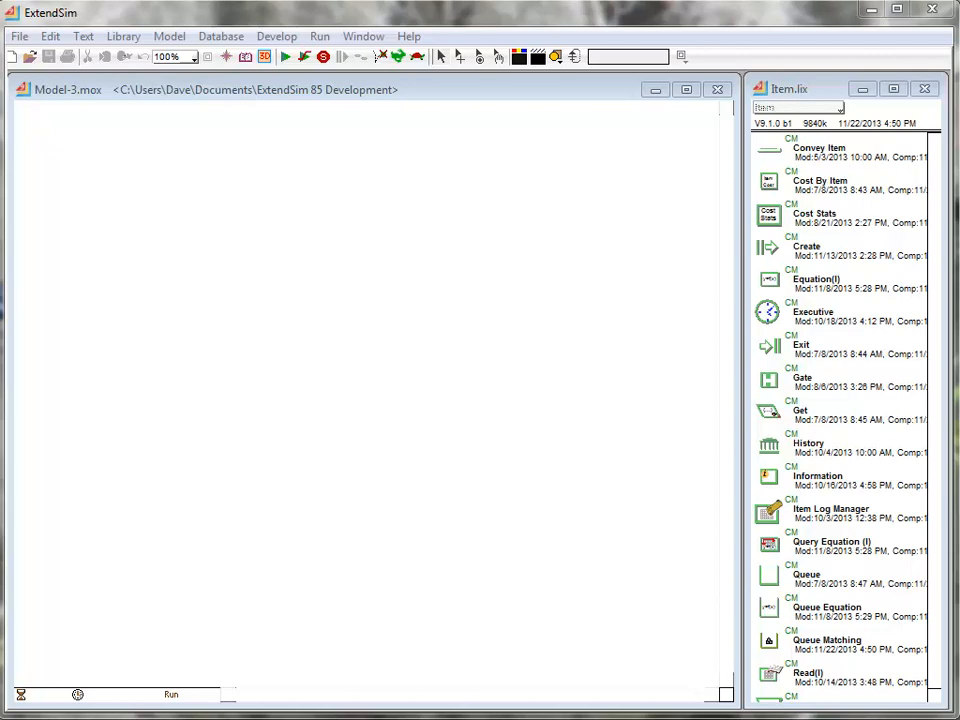
# - Open the Air Freight with Item Log.mox model and review the Item Log Manager's data collection settings, log configuration and item log table
pyautogui.click(22, 38)
pyautogui.click(133, 426)
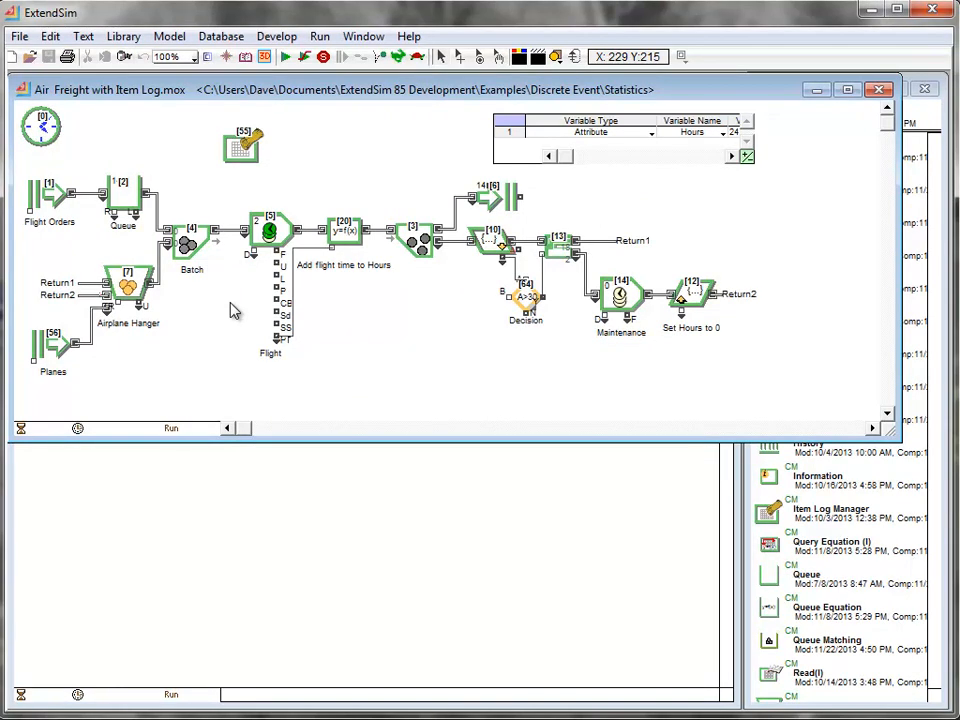
pyautogui.click(234, 157)
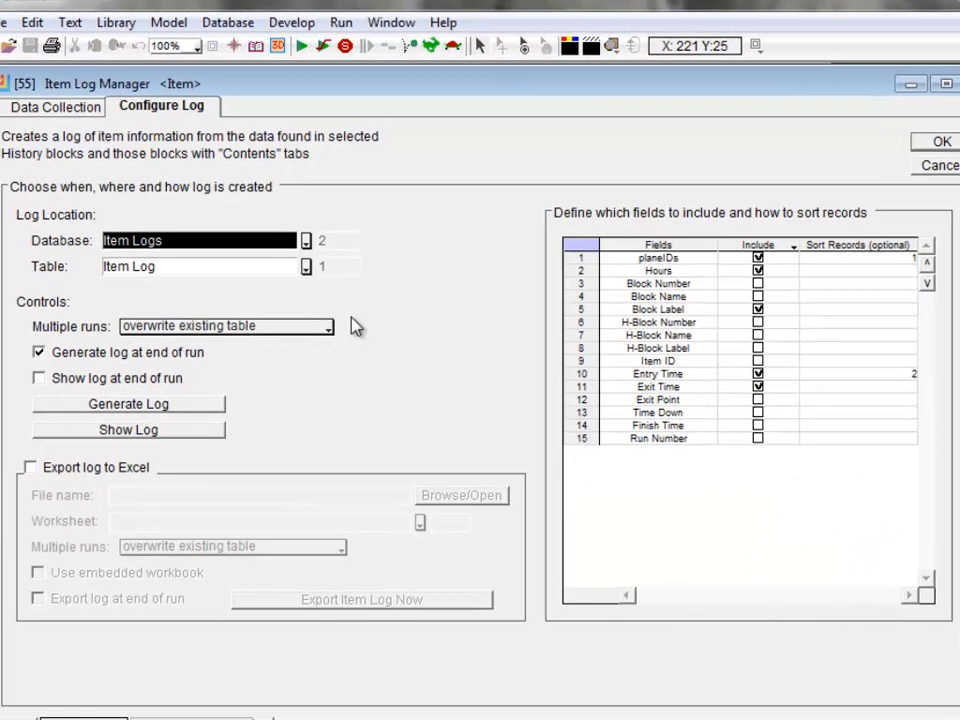
pyautogui.click(70, 108)
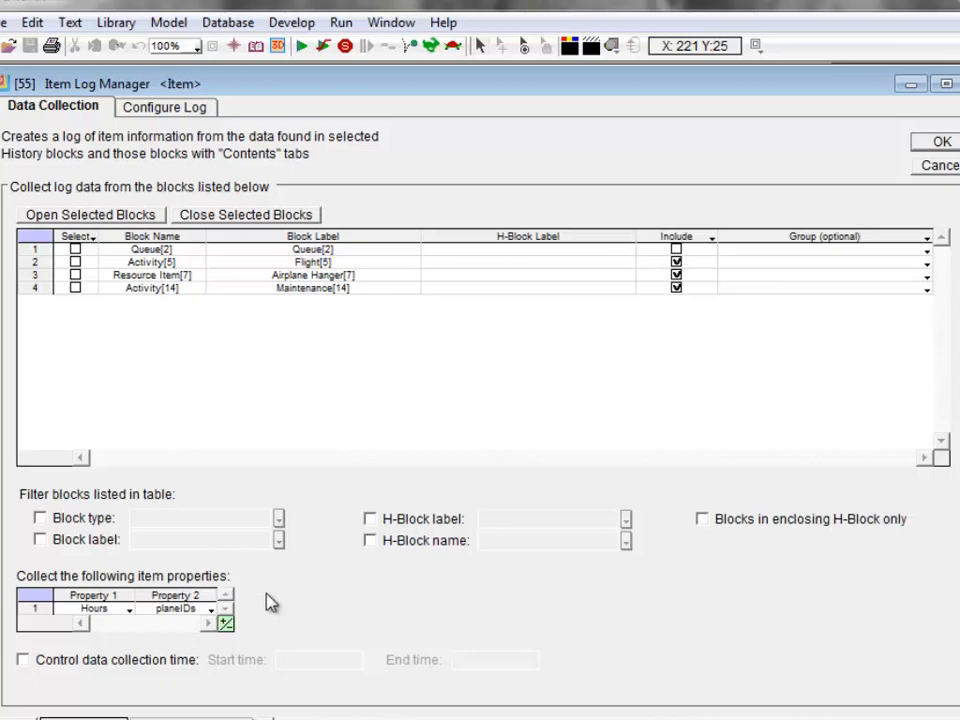
pyautogui.click(137, 104)
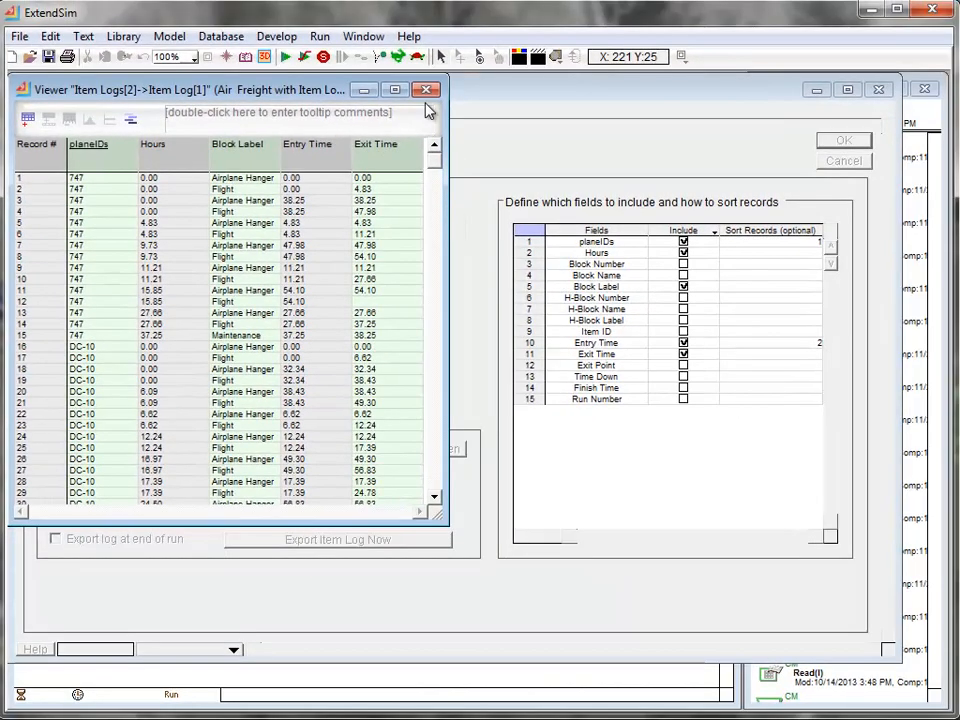
pyautogui.click(427, 91)
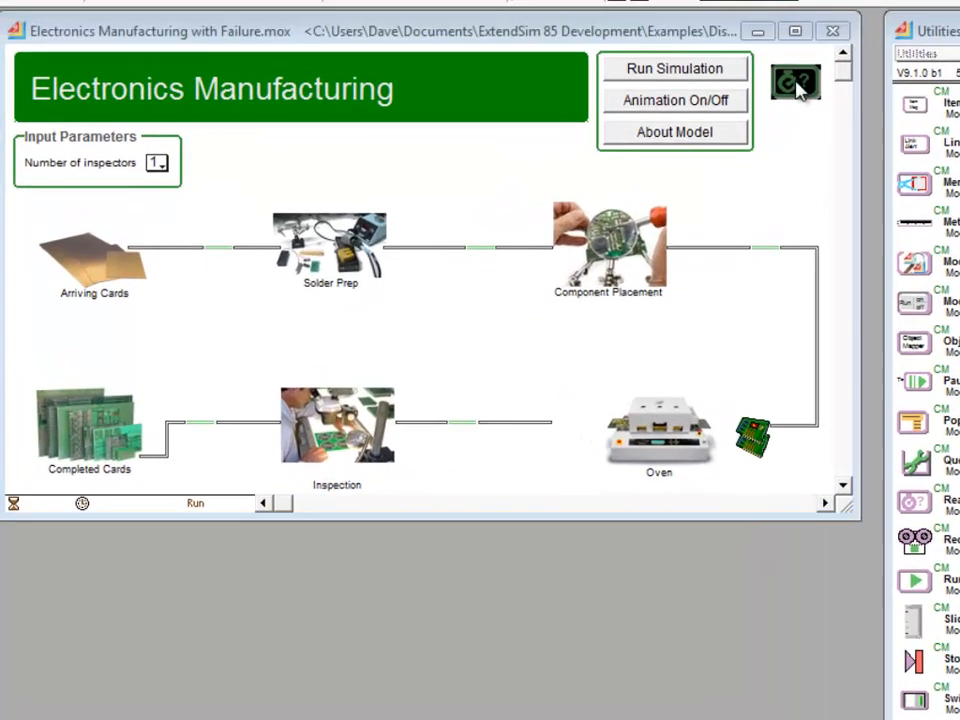
# - Review the simulation duration report and block profiling results of the RealTimer block in the Electronics Manufacturing model, and close its dialog
pyautogui.doubleClick(673, 134)
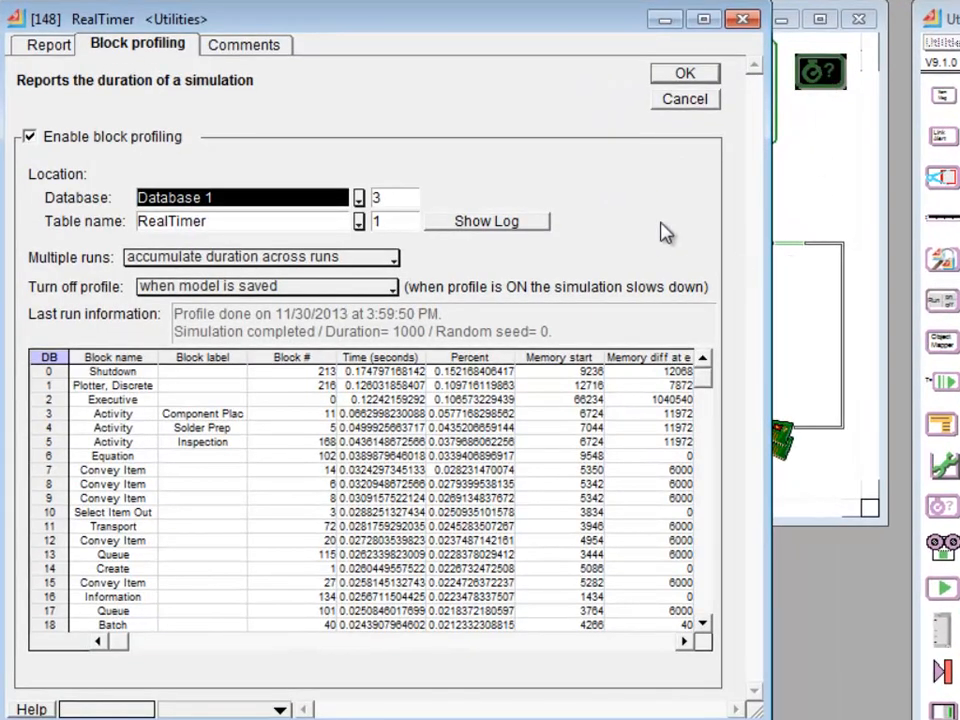
pyautogui.click(52, 44)
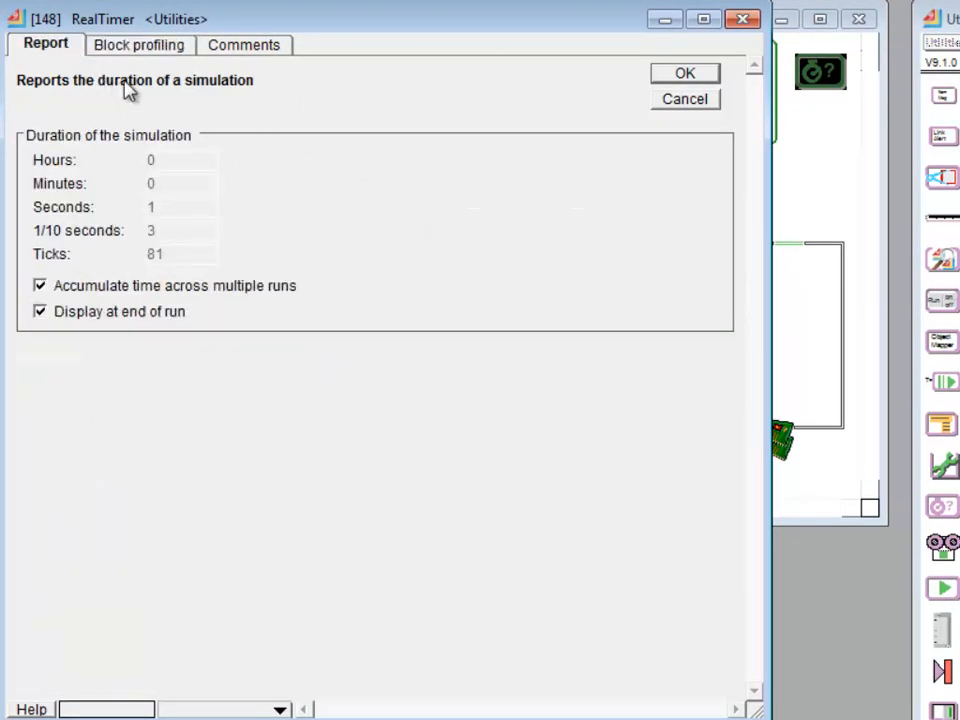
pyautogui.click(138, 47)
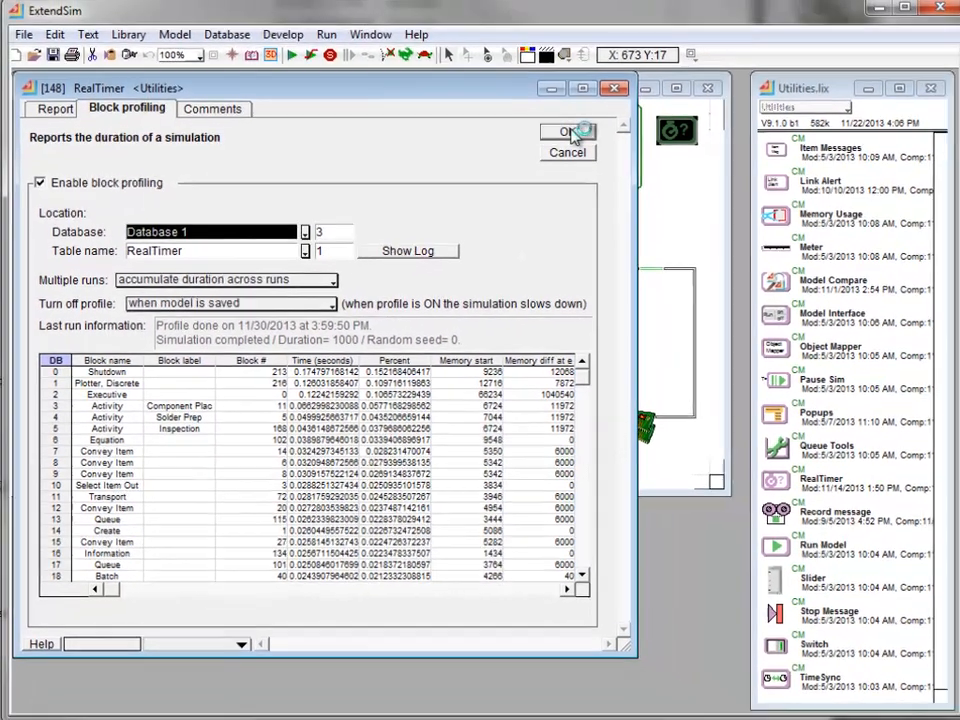
pyautogui.click(684, 73)
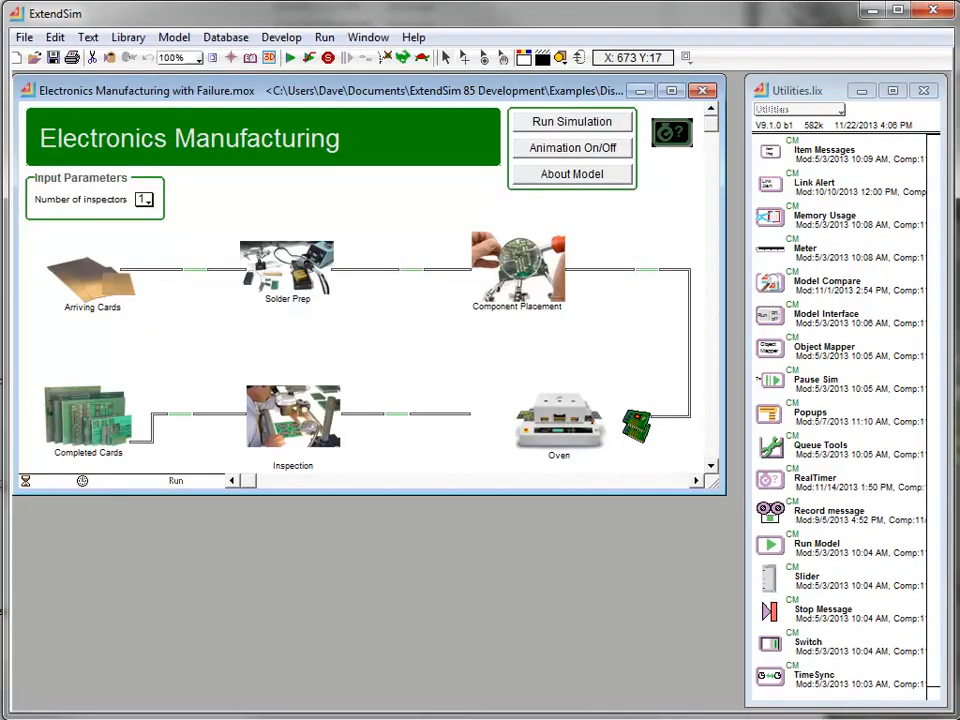
# - In the Oven block's upper Mean & Variance block, replace the 0.25 quantile with 0.4
pyautogui.click(522, 121)
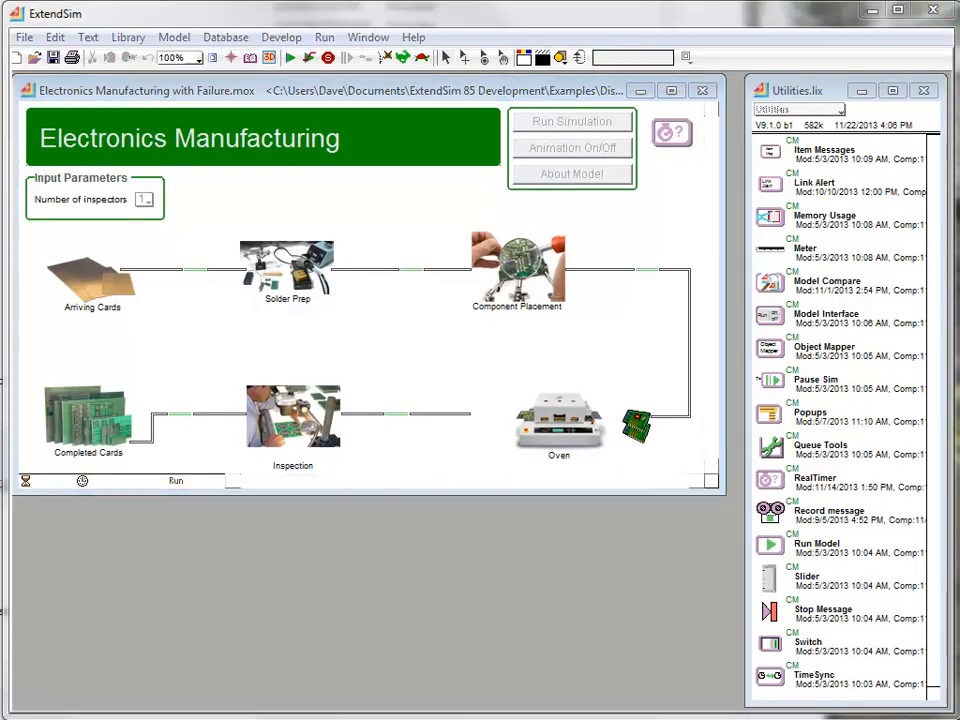
pyautogui.doubleClick(578, 410)
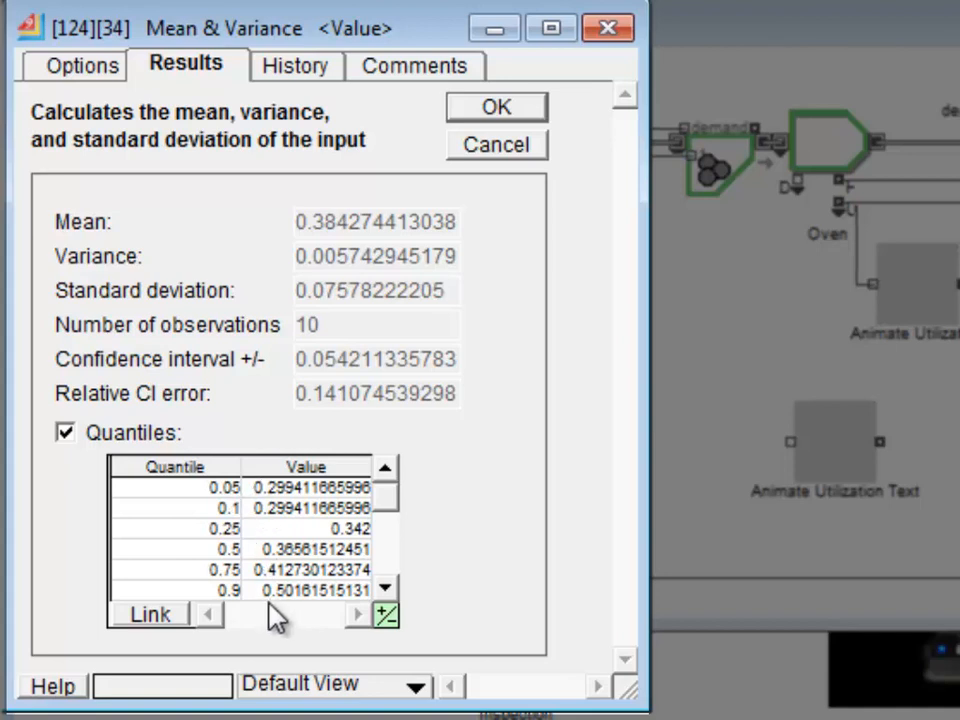
pyautogui.click(384, 589)
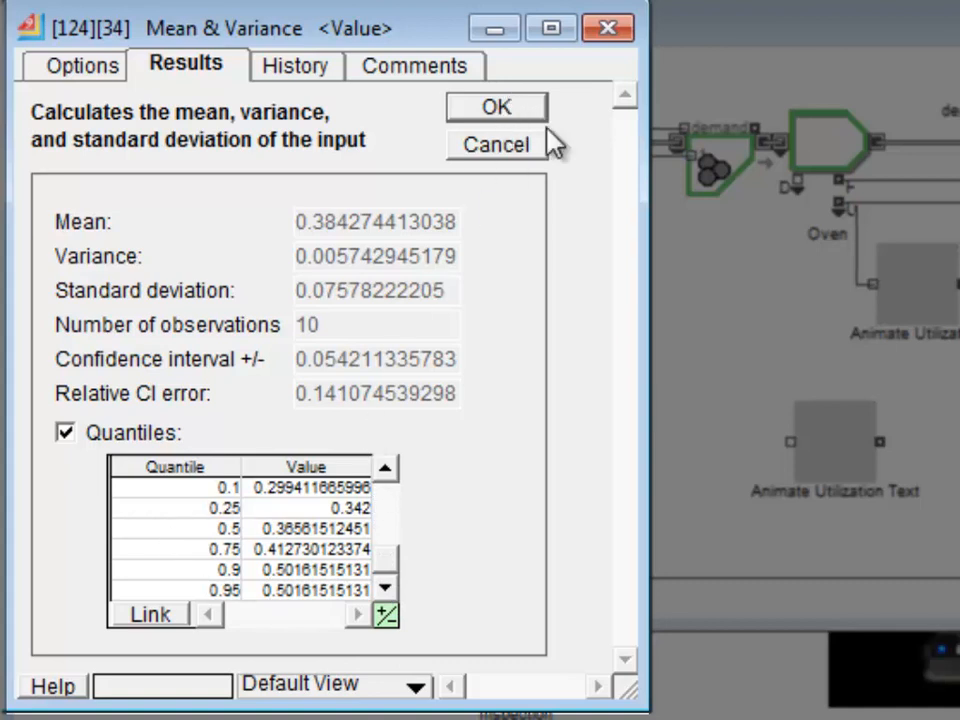
pyautogui.click(200, 507)
pyautogui.write('5')
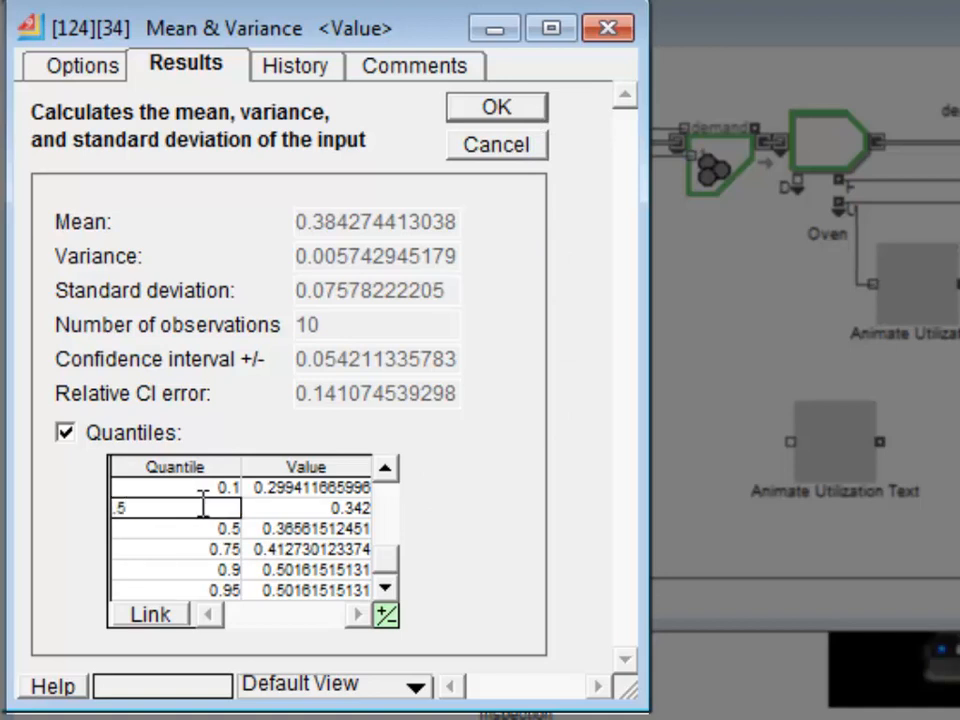
pyautogui.press('BackSpace')
pyautogui.write('.4')
pyautogui.press('BackSpace')
pyautogui.press('BackSpace')
pyautogui.write('4')
pyautogui.press('Tab')
pyautogui.press('Up')
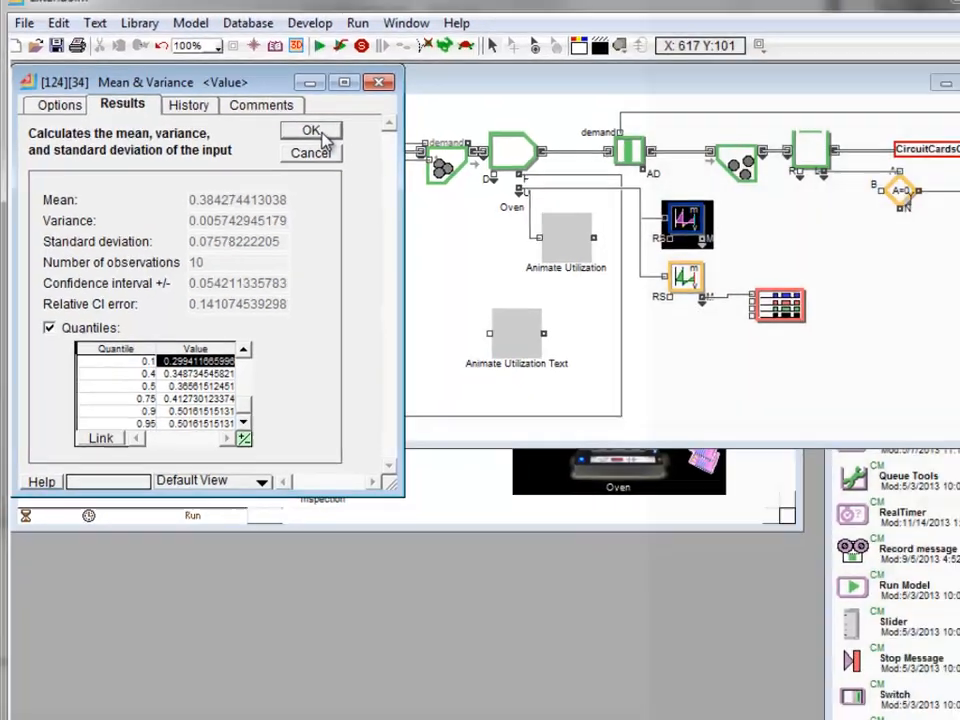
pyautogui.click(311, 131)
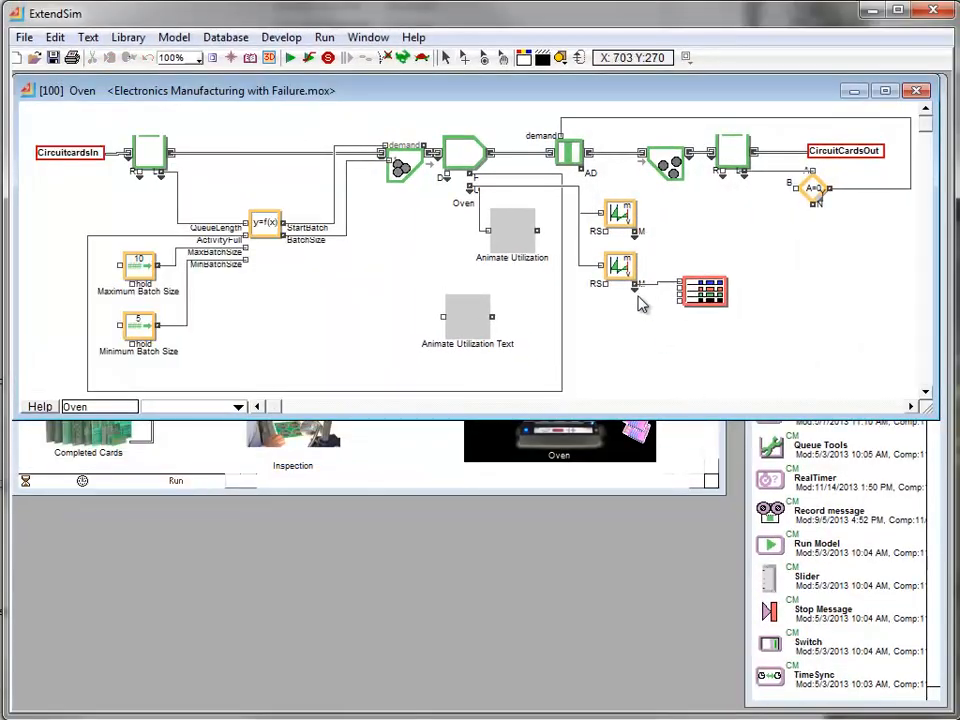
# - Review the interval statistics options of the Oven's lower Mean & Variance block and its connected discrete event plot, and close the Oven window
pyautogui.doubleClick(686, 278)
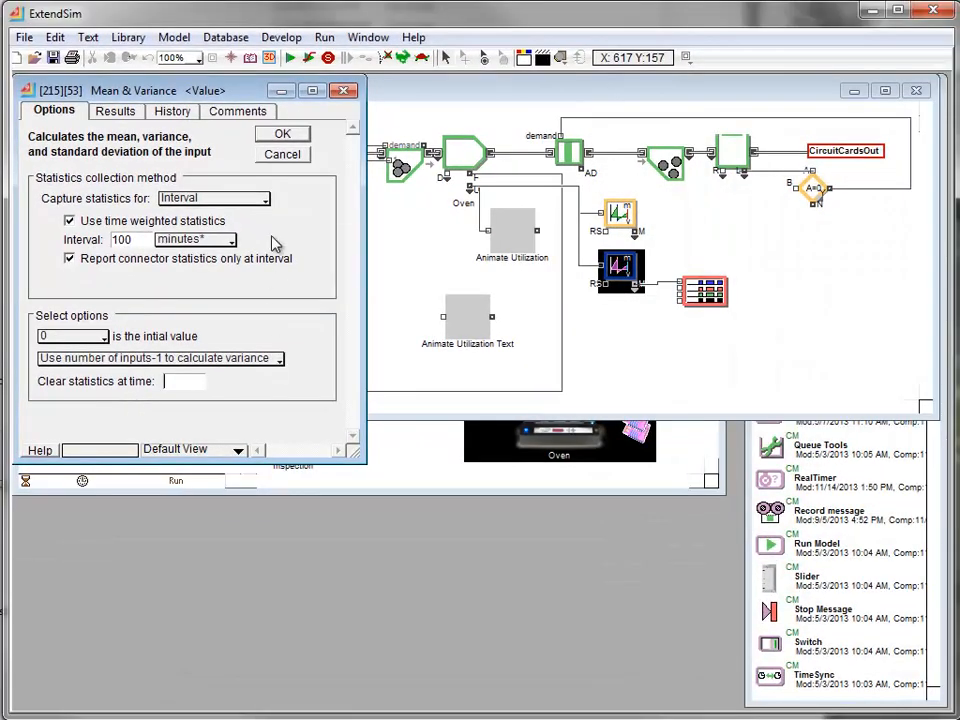
pyautogui.click(368, 122)
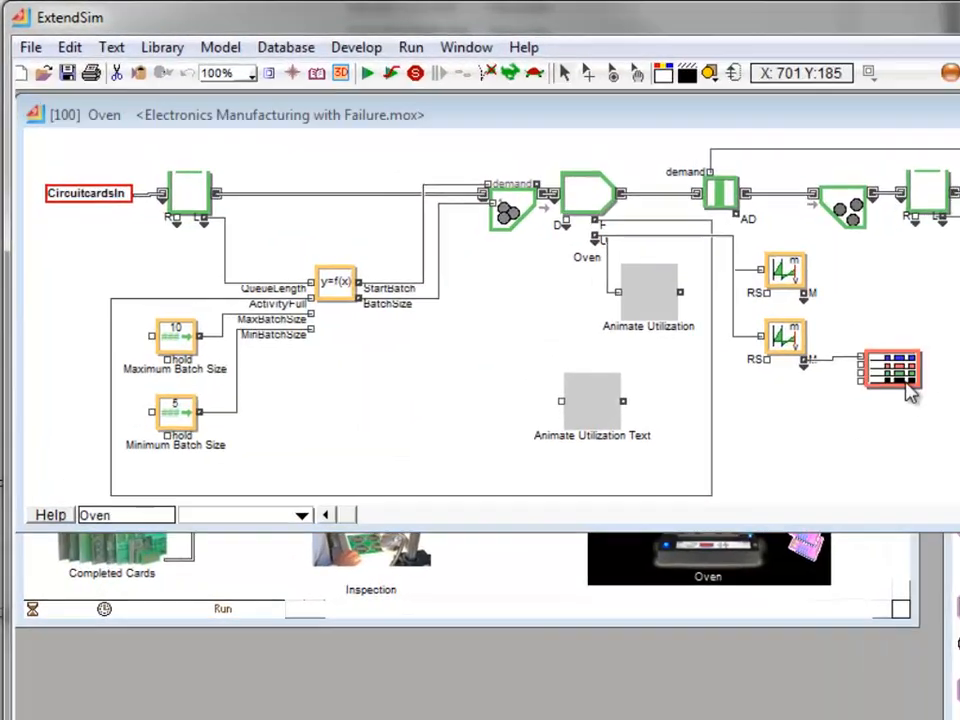
pyautogui.doubleClick(707, 296)
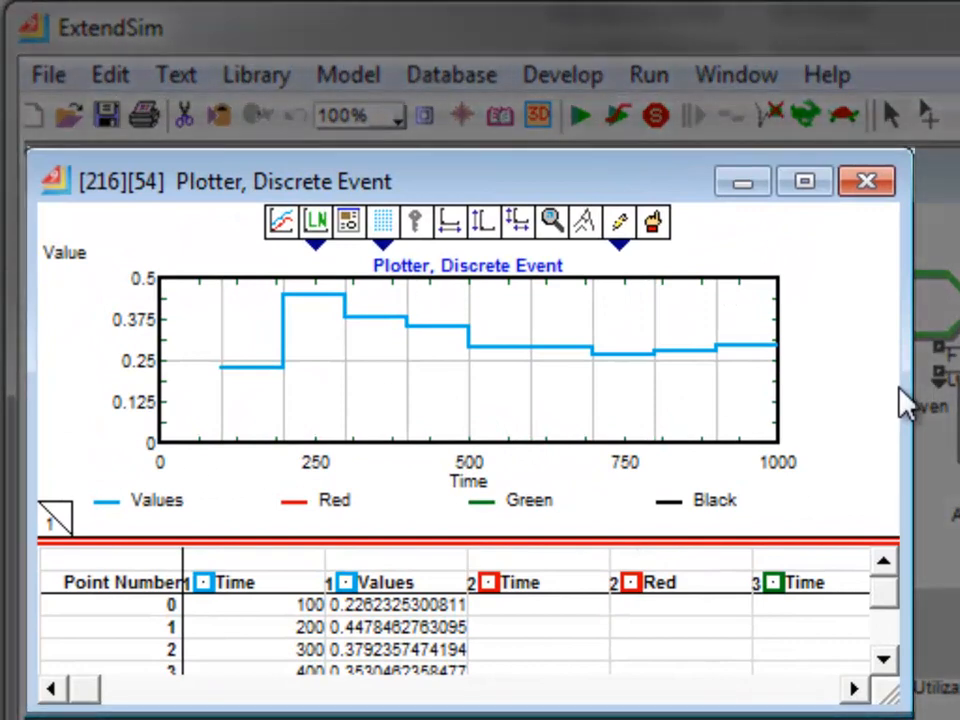
pyautogui.click(866, 181)
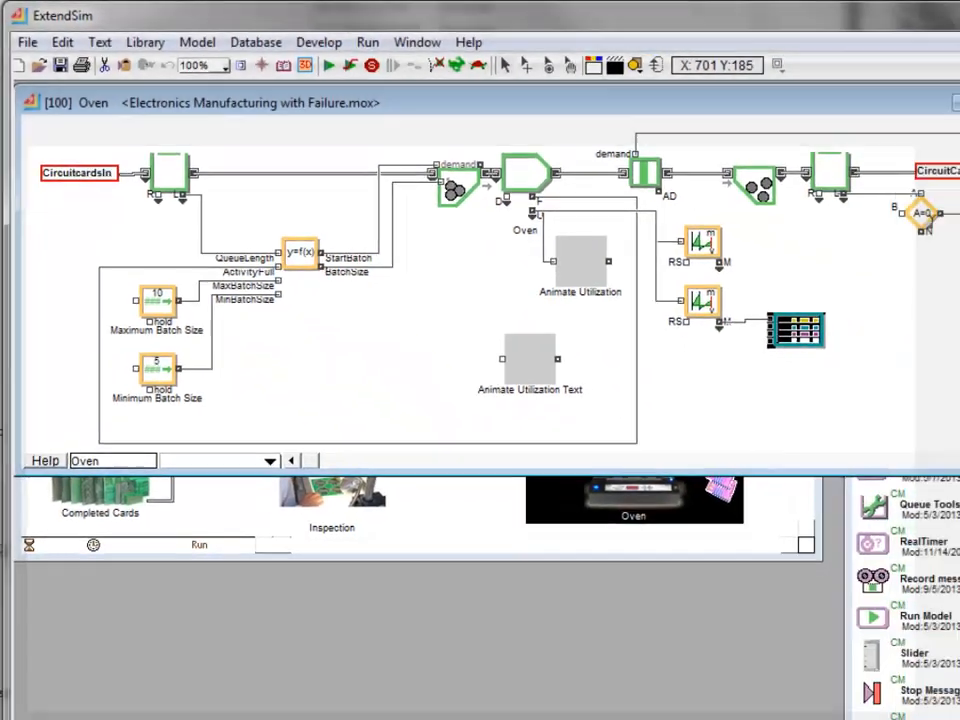
pyautogui.click(890, 90)
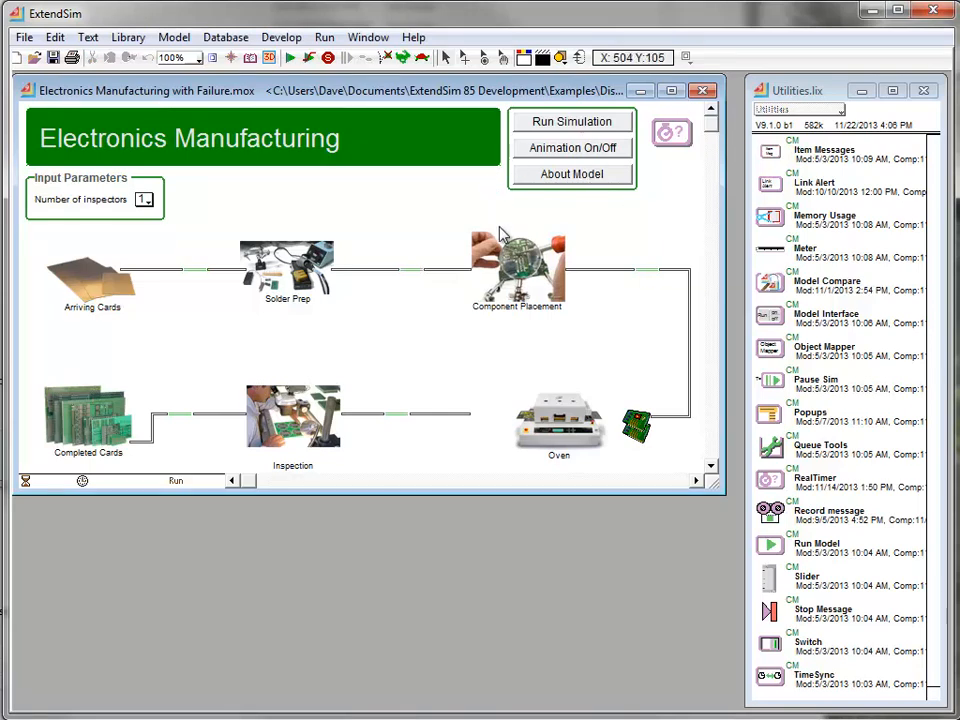
# - Open the Shutdown block inside Component Placement and view the Failures table of Database 1
pyautogui.click(513, 275)
pyautogui.doubleClick(513, 275)
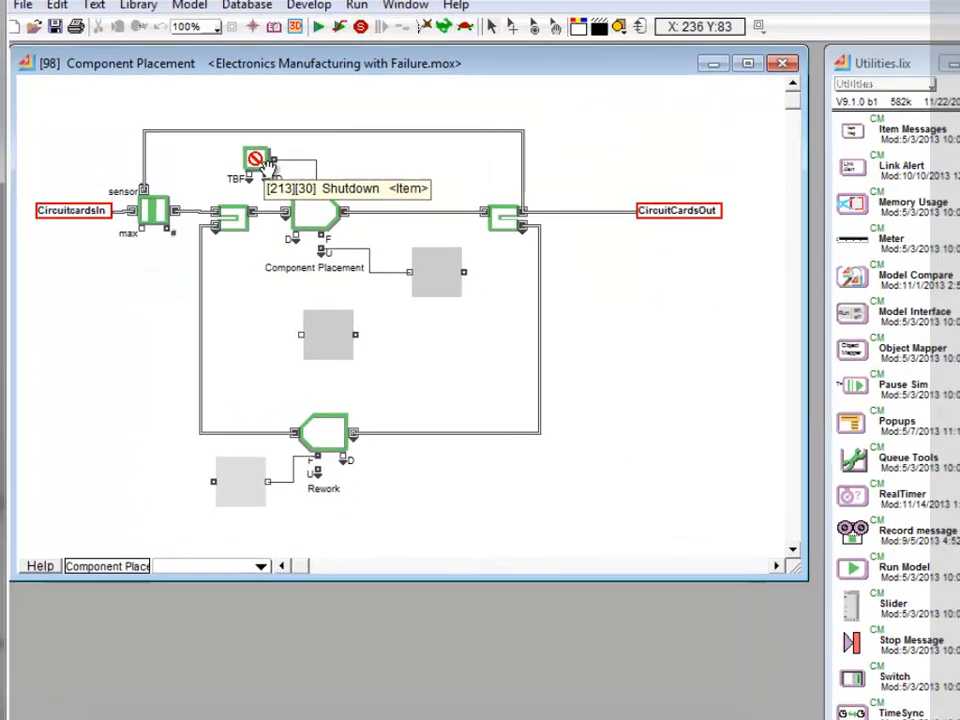
pyautogui.doubleClick(262, 162)
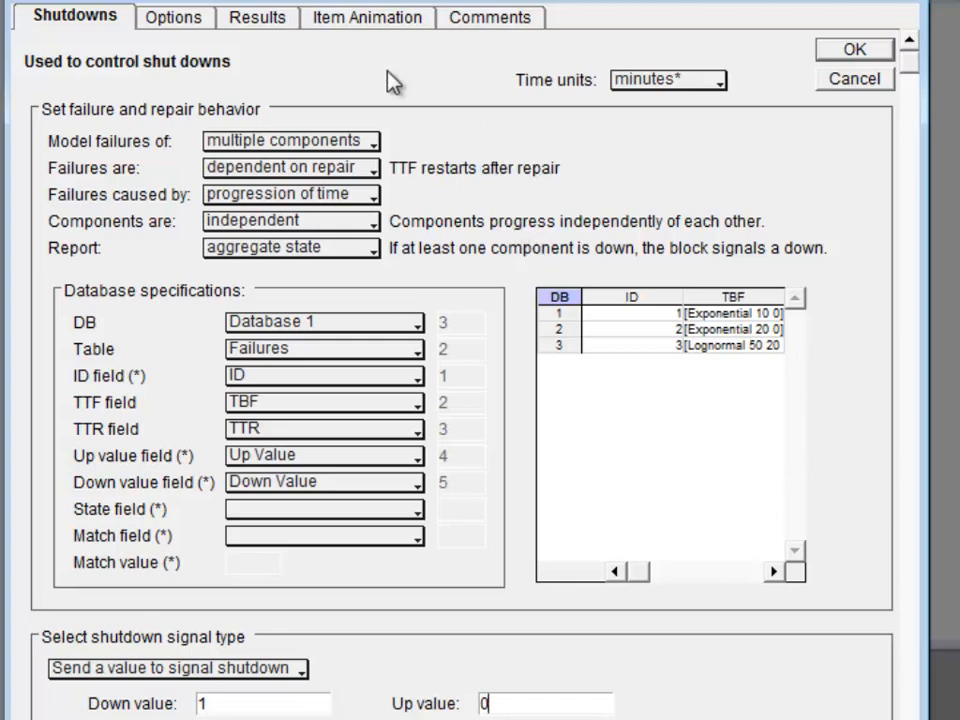
pyautogui.click(290, 2)
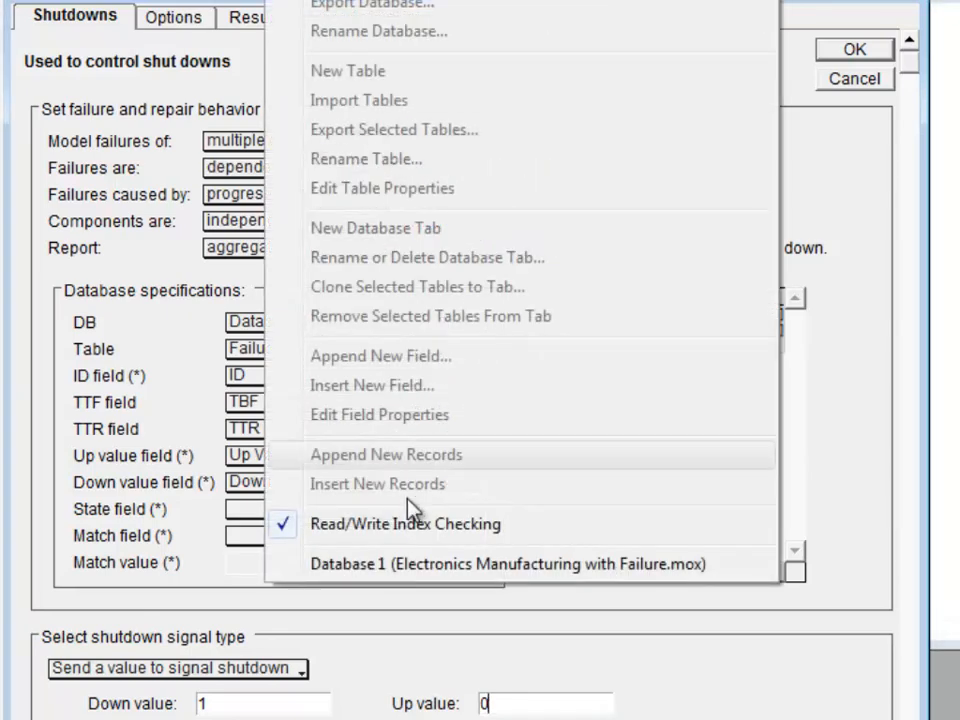
pyautogui.click(433, 567)
pyautogui.doubleClick(300, 188)
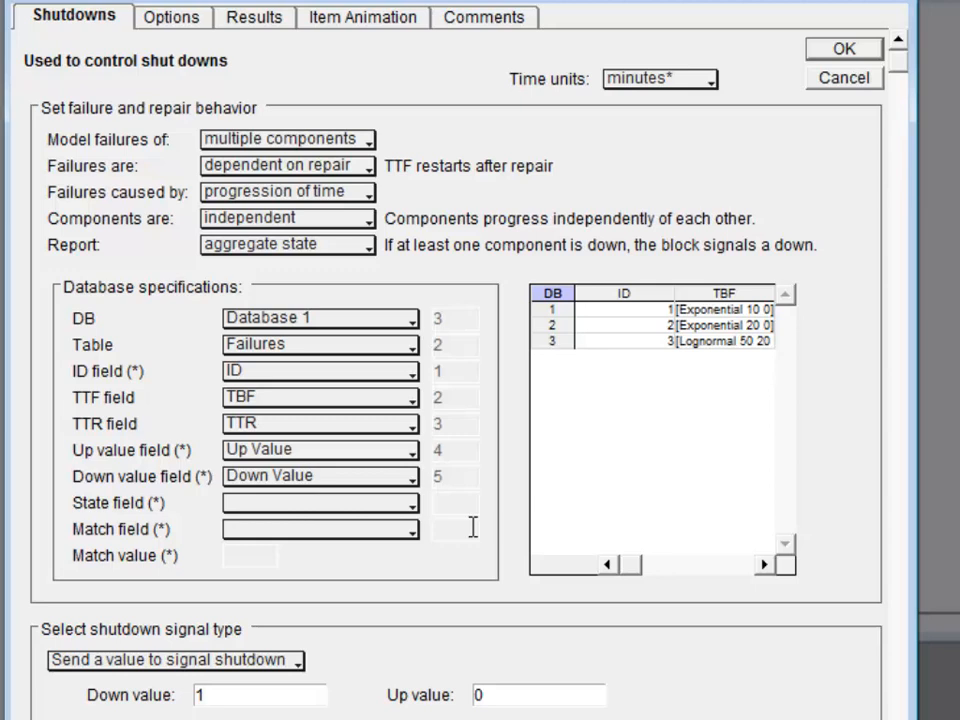
# - Review the component dependency and state reporting choices of the Shutdown block, and cancel its dialog
pyautogui.click(295, 222)
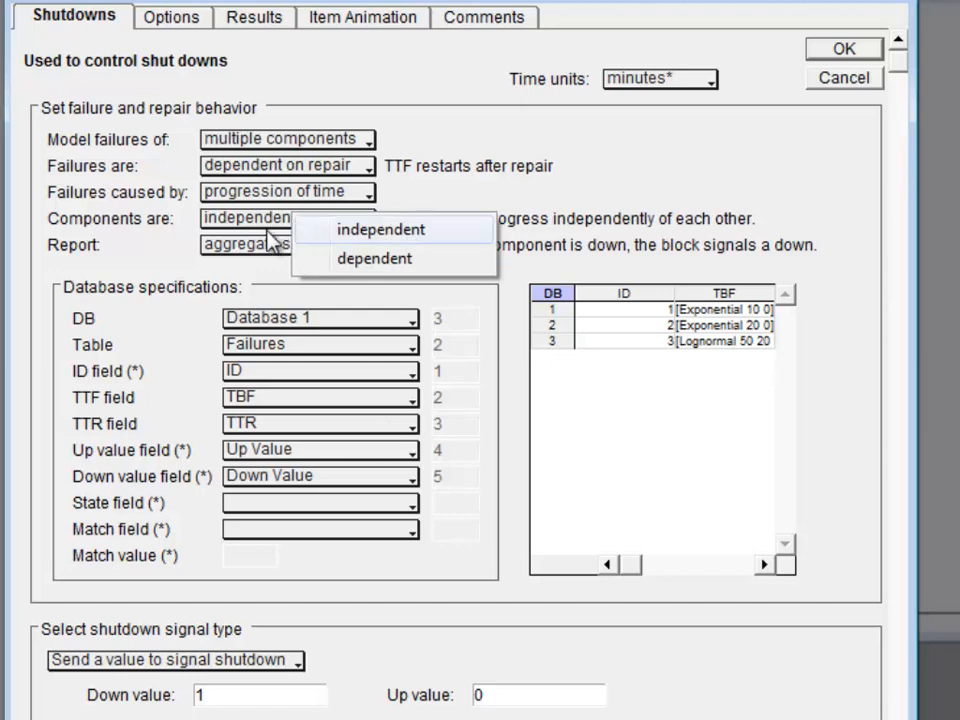
pyautogui.click(298, 230)
pyautogui.click(230, 244)
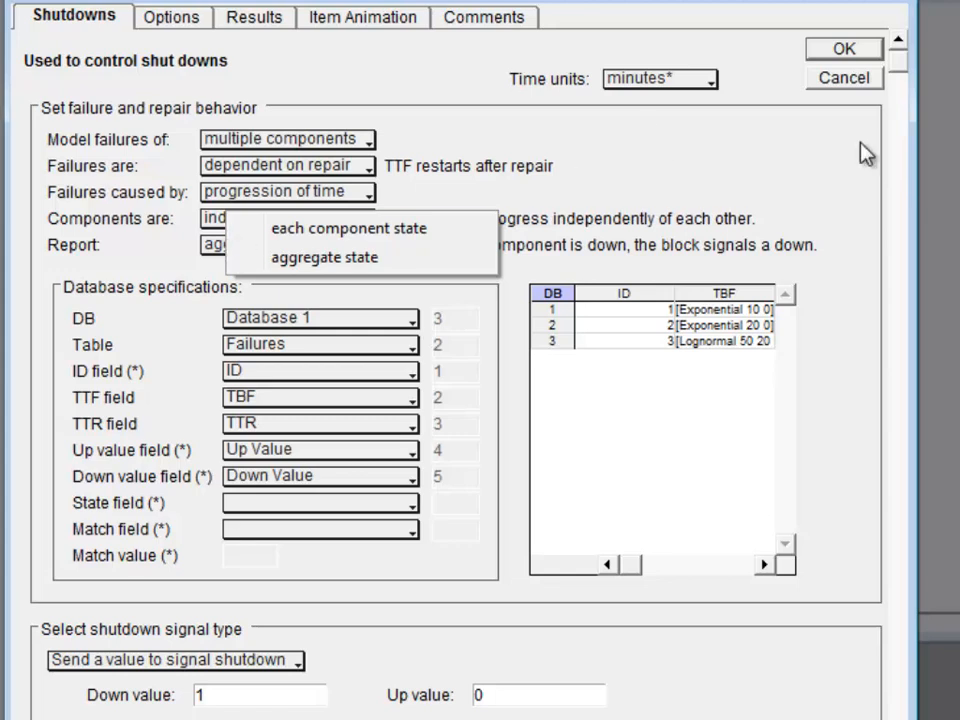
pyautogui.click(846, 57)
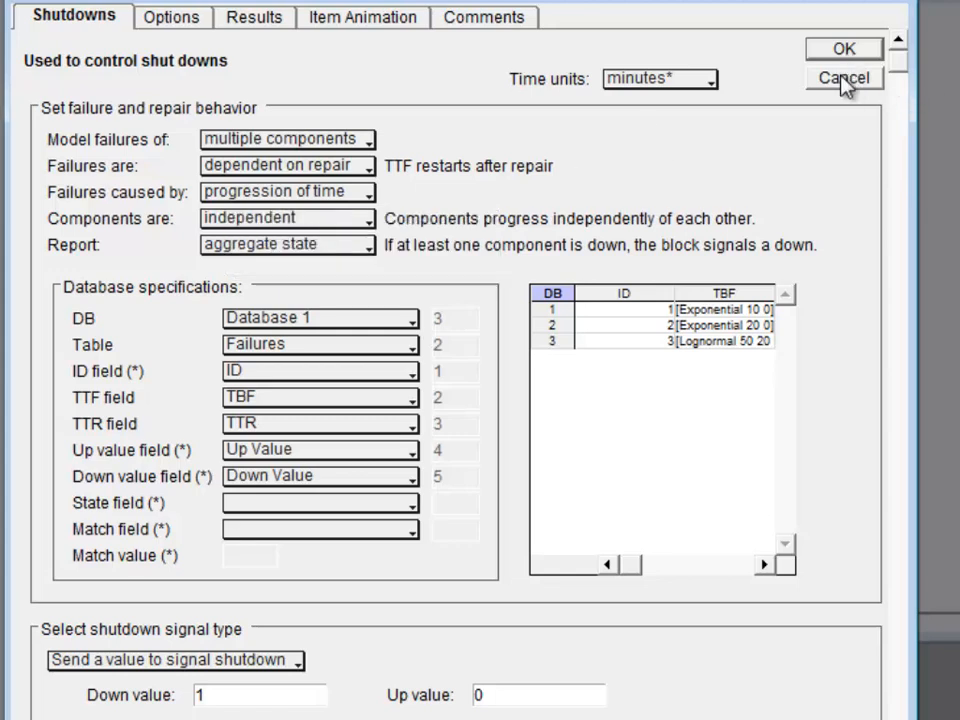
pyautogui.click(842, 80)
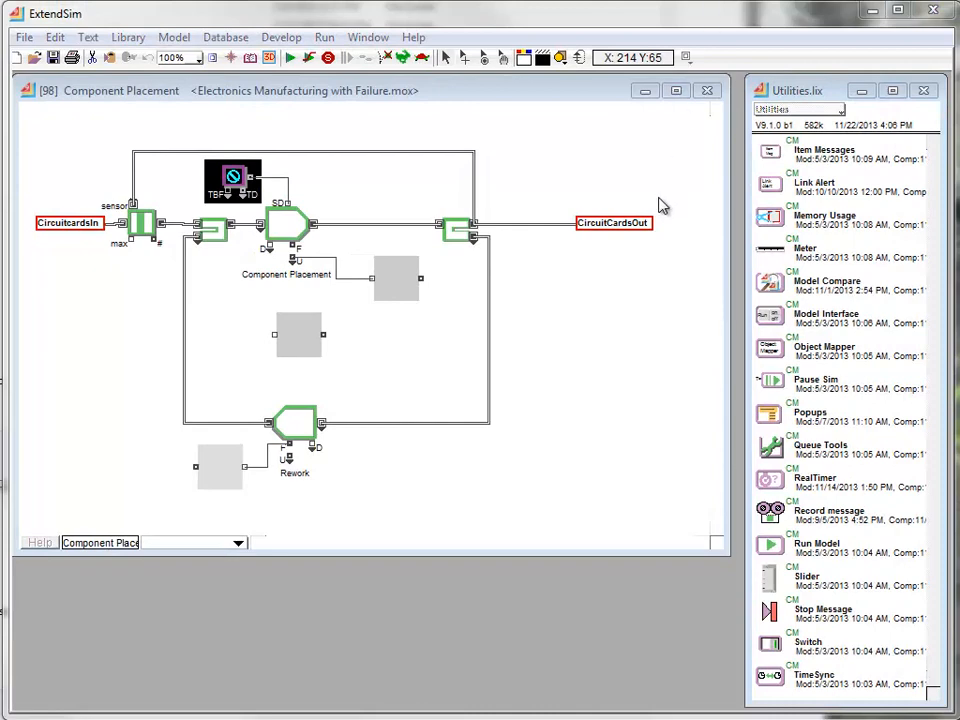
# - Expand the item input of the Component Placement Activity block to seven connectors
pyautogui.click(424, 205)
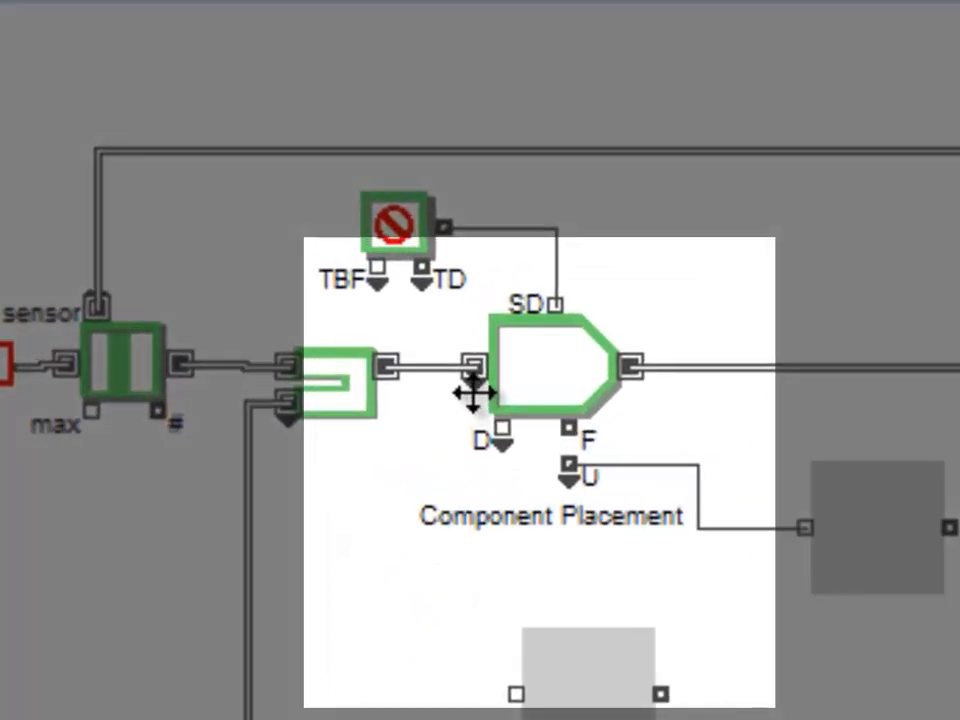
pyautogui.moveTo(473, 393); pyautogui.dragTo(493, 636)
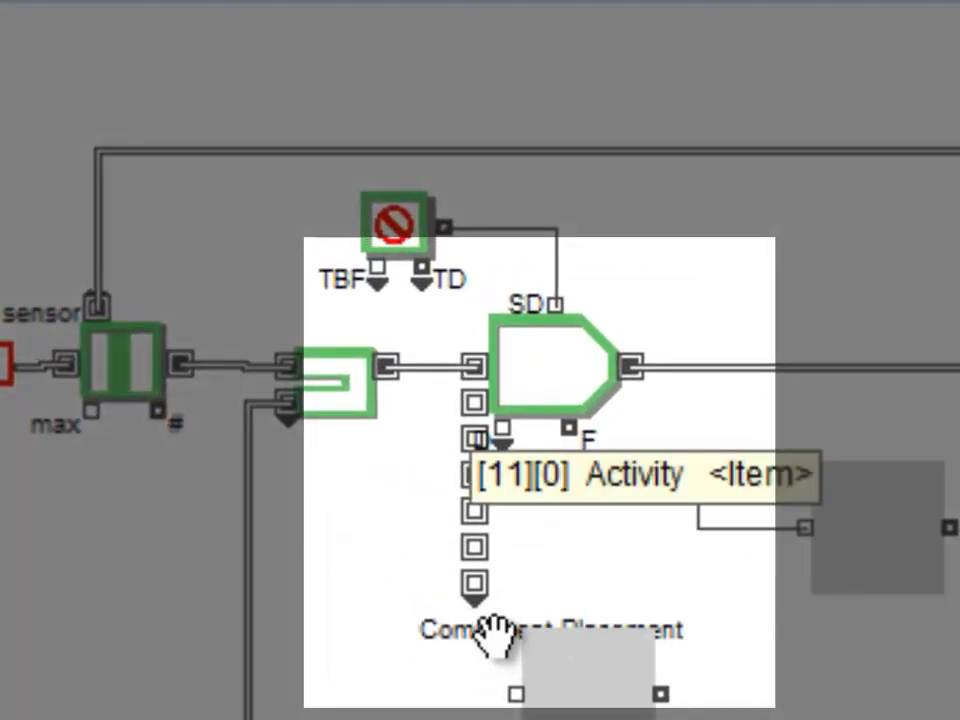